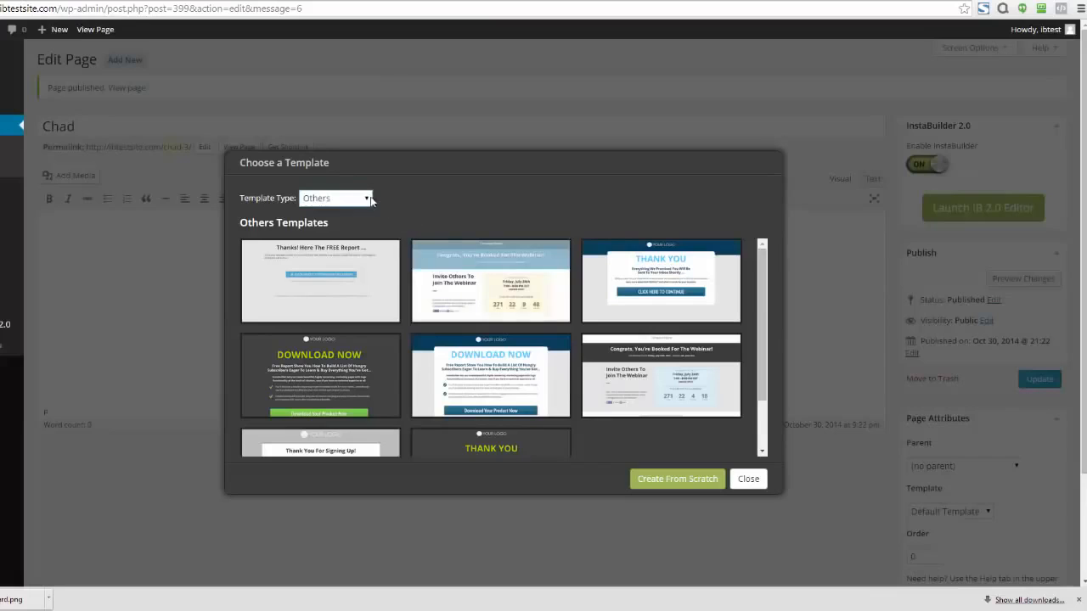
Step: Show only the Sales Page templates and choose the dark red "Your Fancy Headline Goes Here..." template
click(356, 198)
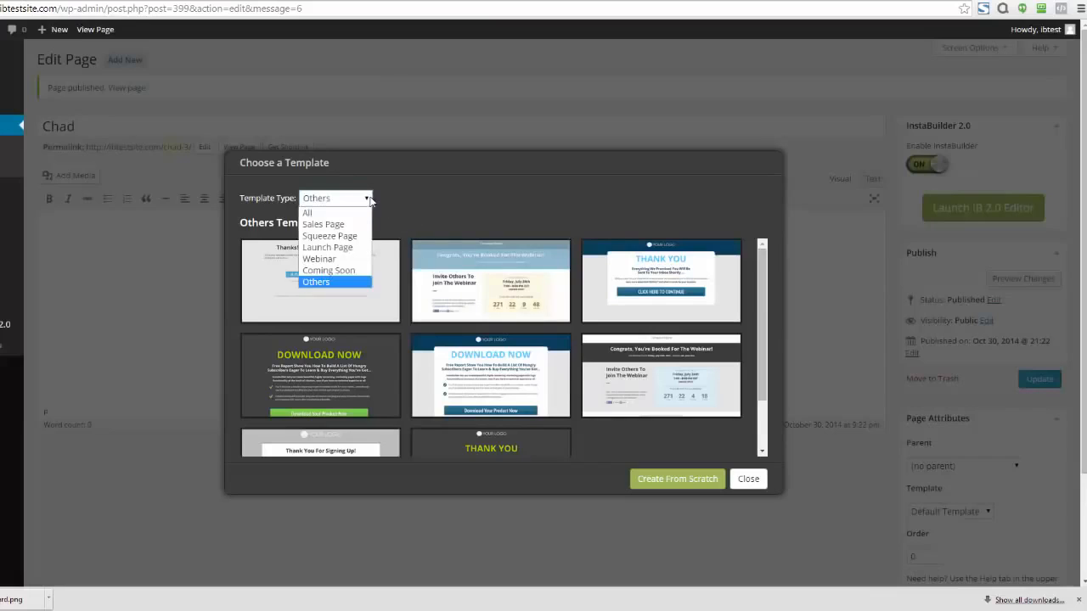
click(322, 224)
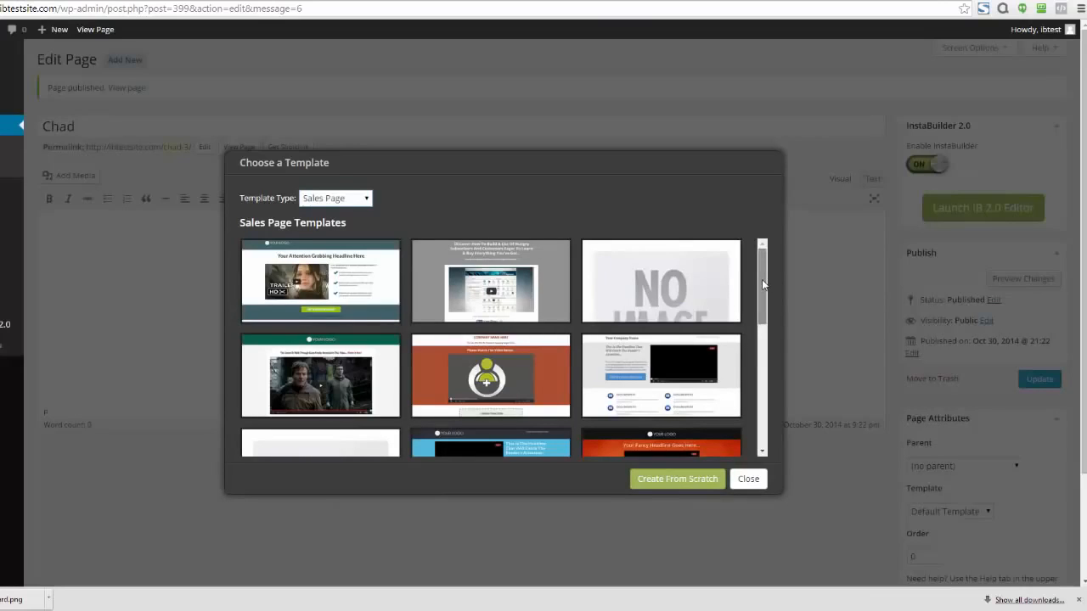
drag(761, 285, 763, 380)
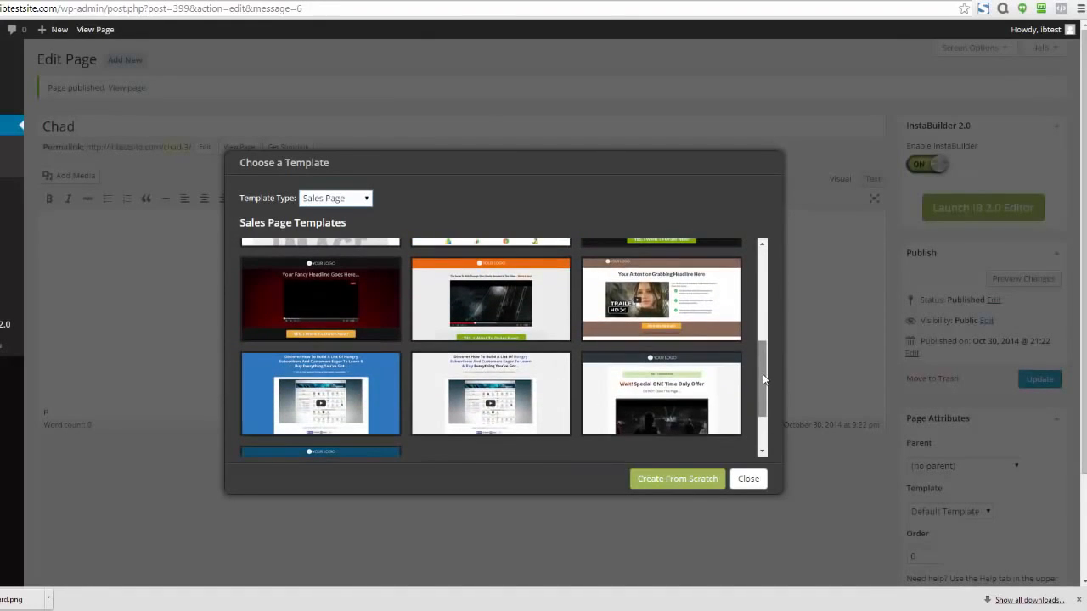
mouse_move(327, 306)
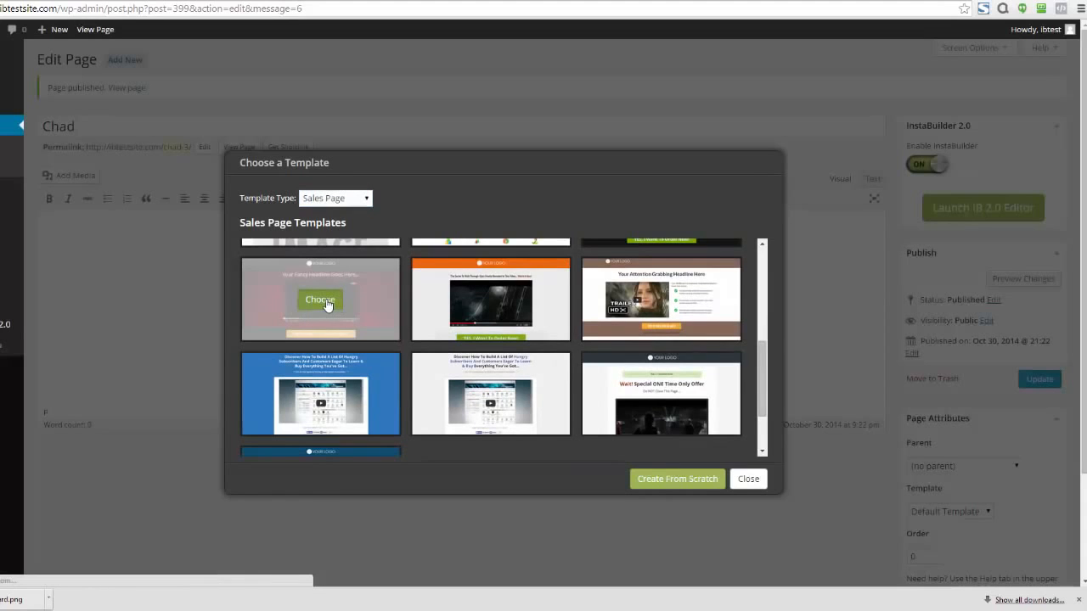
click(320, 299)
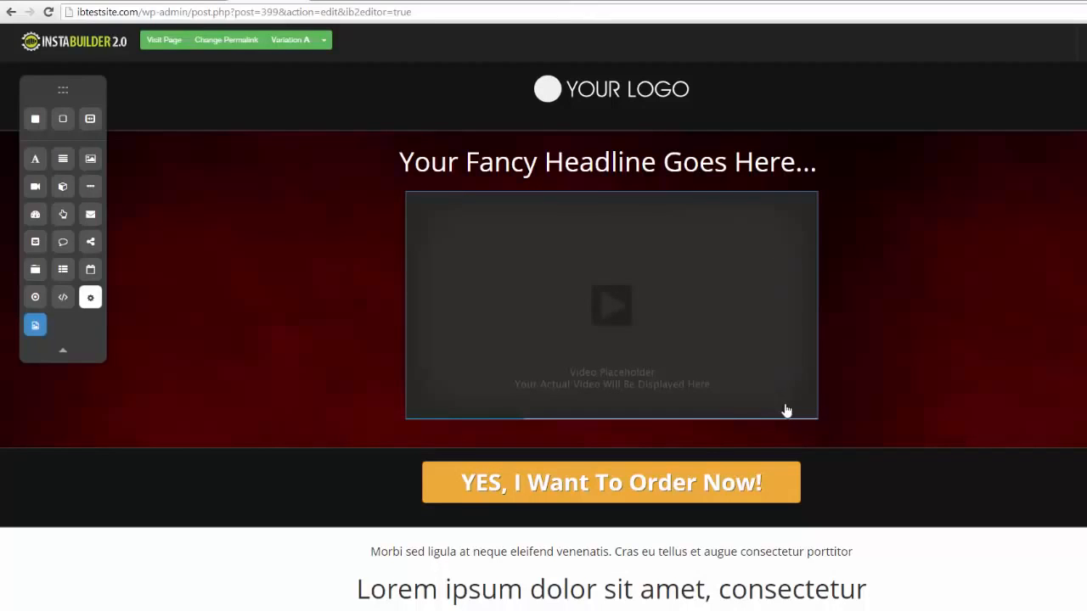
Step: Replace the headline text above the video with "Do Change It On The Fly!"
click(767, 433)
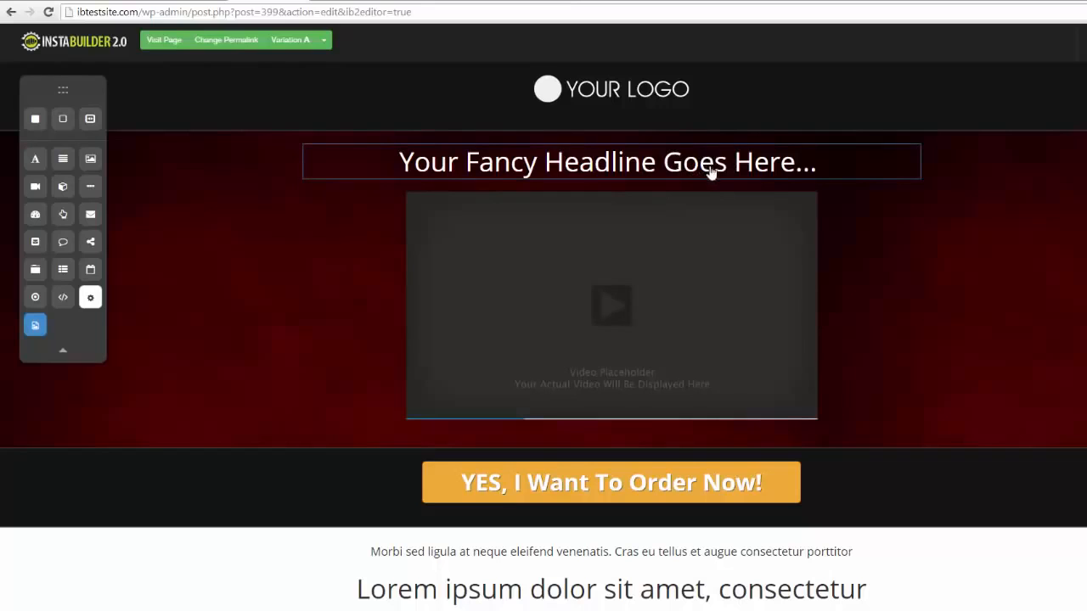
mouse_move(767, 175)
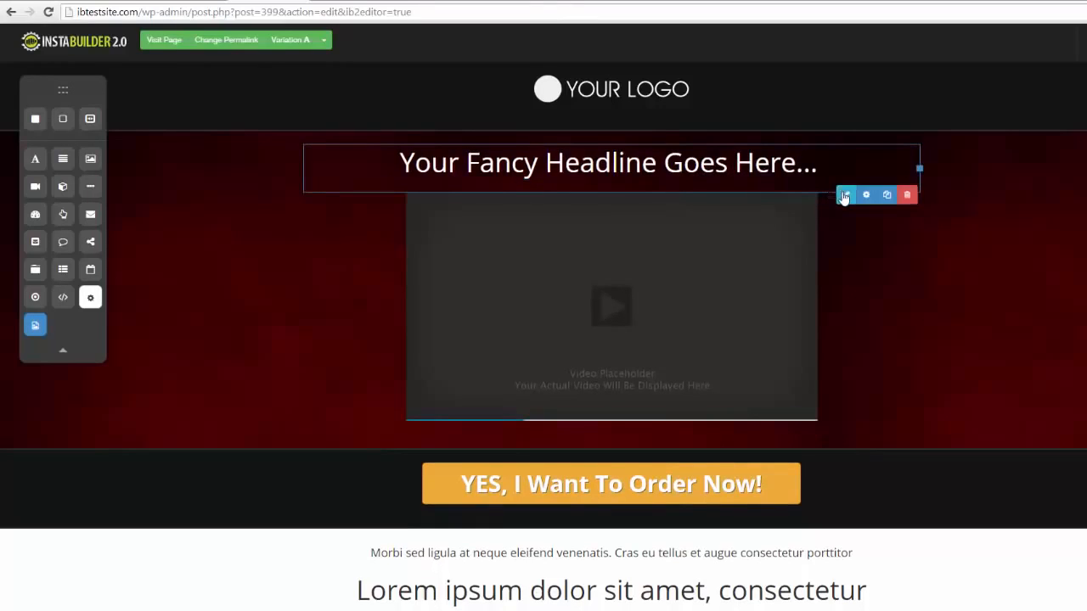
click(844, 198)
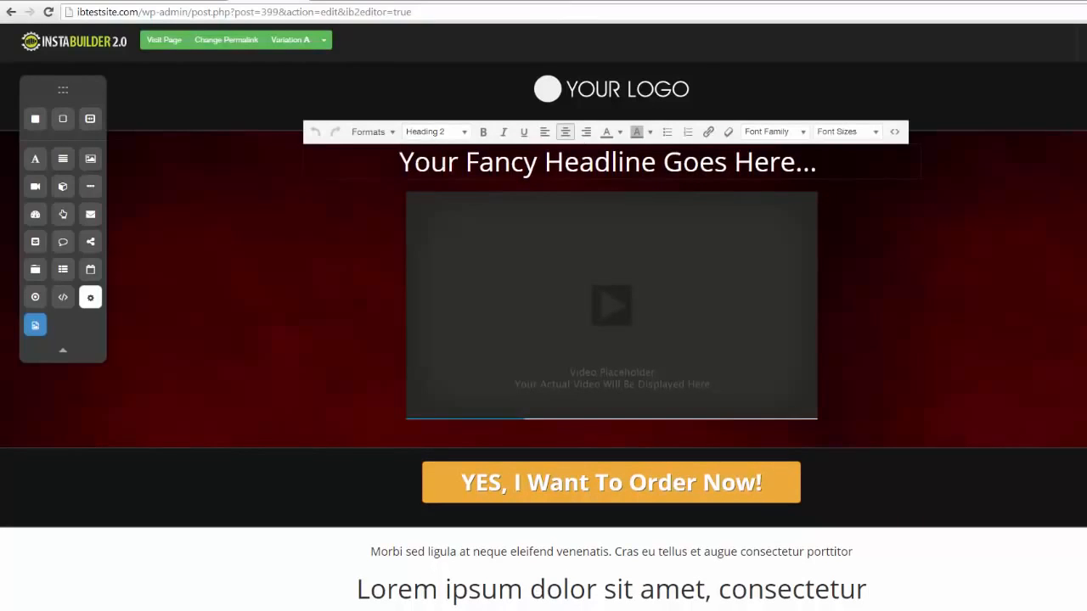
drag(824, 163, 399, 163)
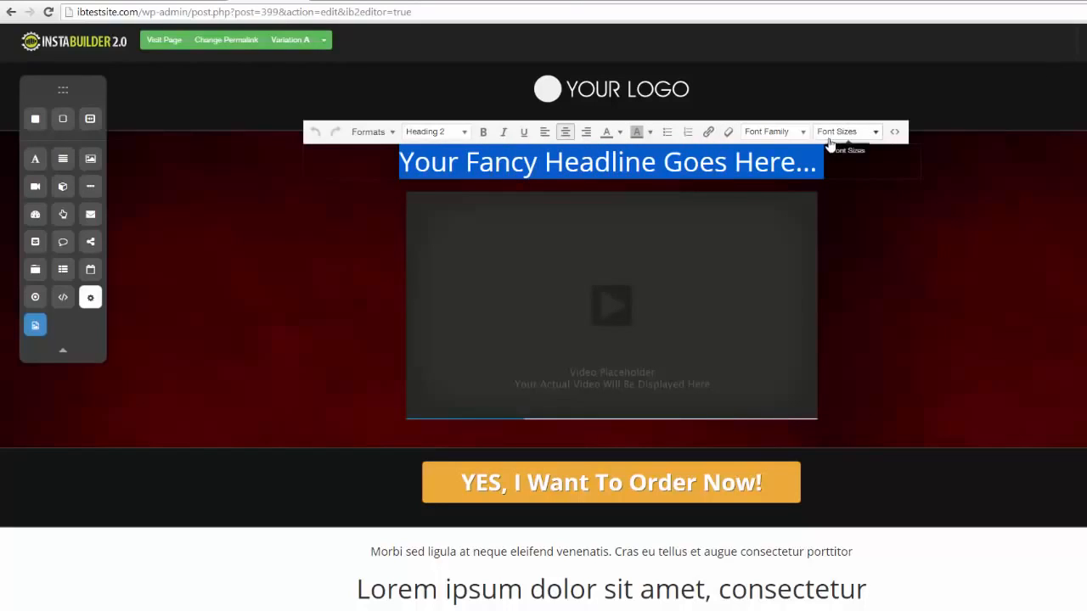
text(Do Chan)
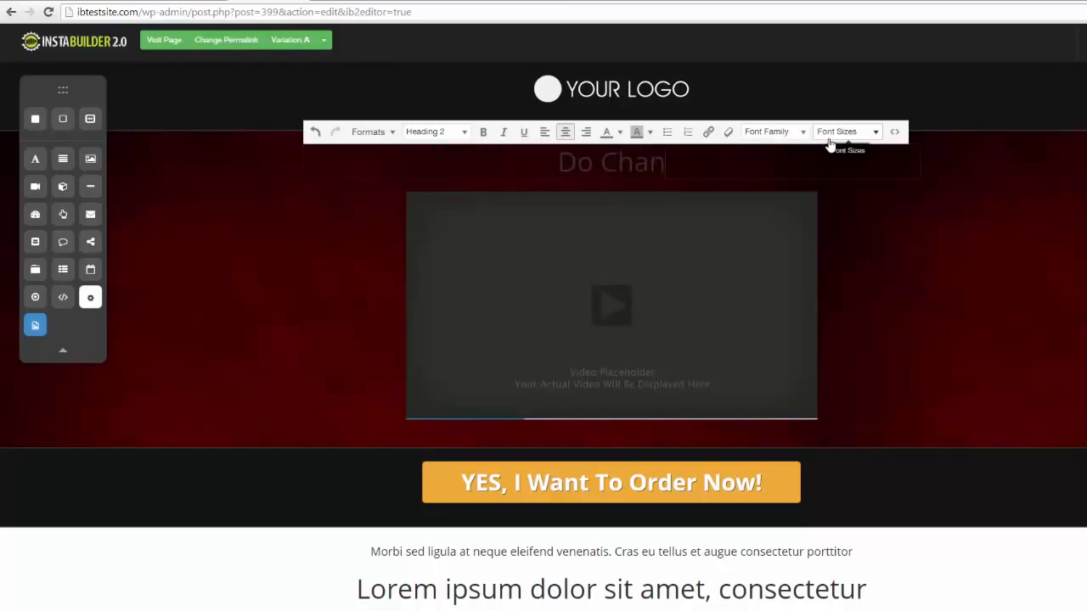
text(ge It On The Fly!)
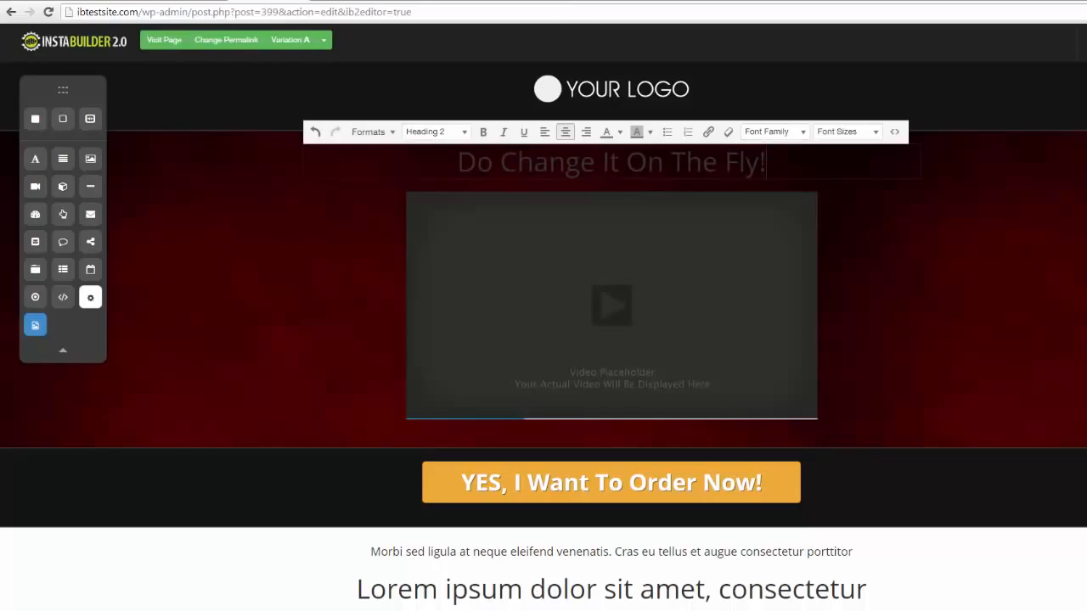
Step: Colour the whole "Do Change It On The Fly!" headline white and move it below the video placeholder
key(ctrl+shift+Left)
key(ctrl+shift+Left)
key(ctrl+shift+Left)
key(ctrl+shift+Left)
key(ctrl+shift+Left)
key(ctrl+shift+Left)
click(620, 132)
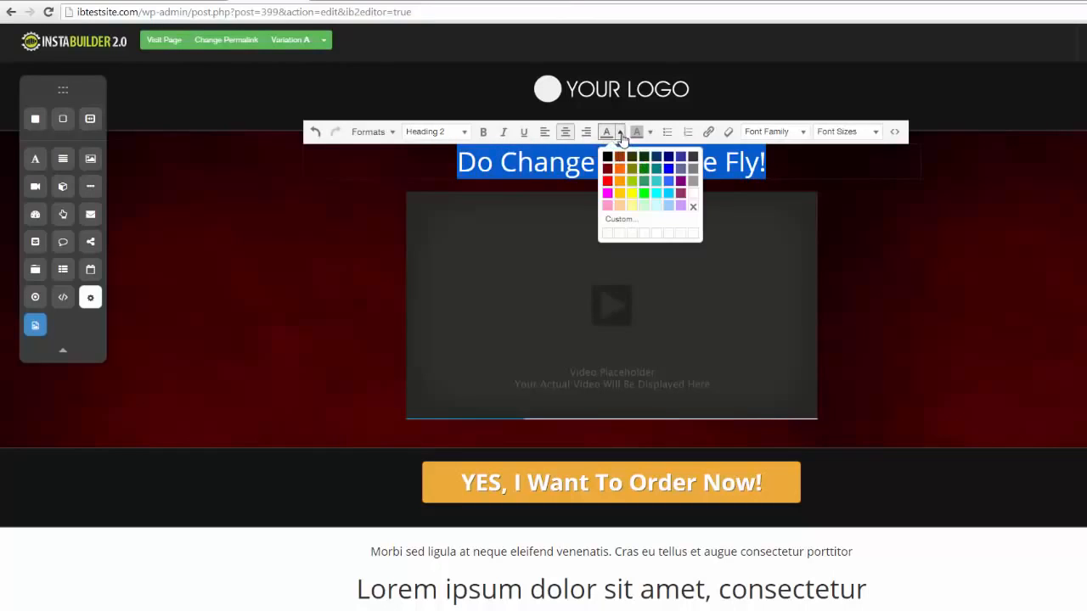
click(693, 194)
click(1051, 260)
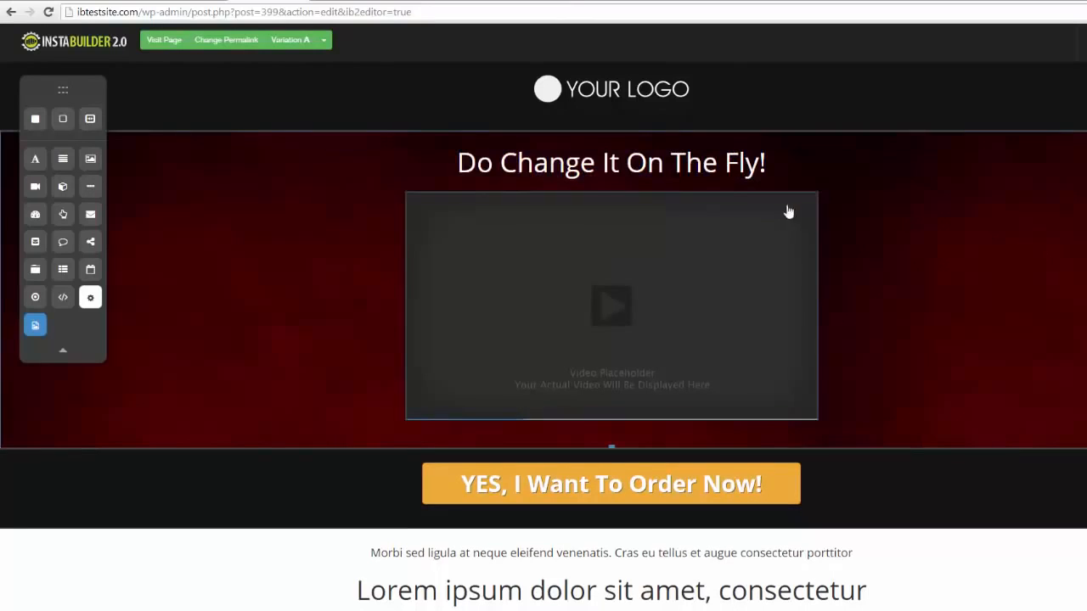
drag(777, 159, 760, 399)
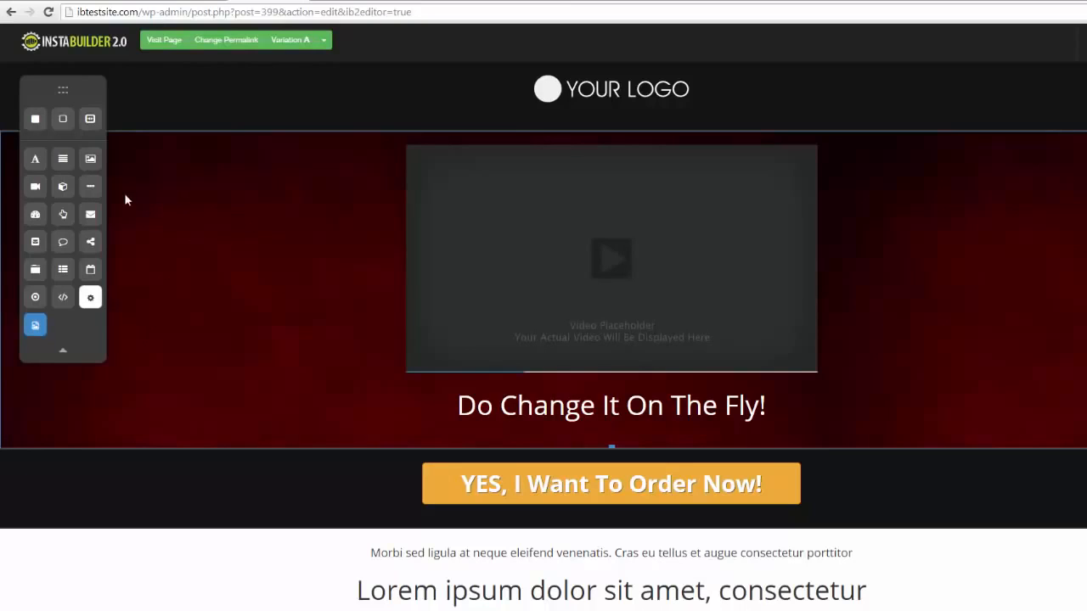
Step: Add a title element above the video placeholder, with a text element directly under the title
drag(41, 166, 509, 174)
drag(68, 168, 506, 192)
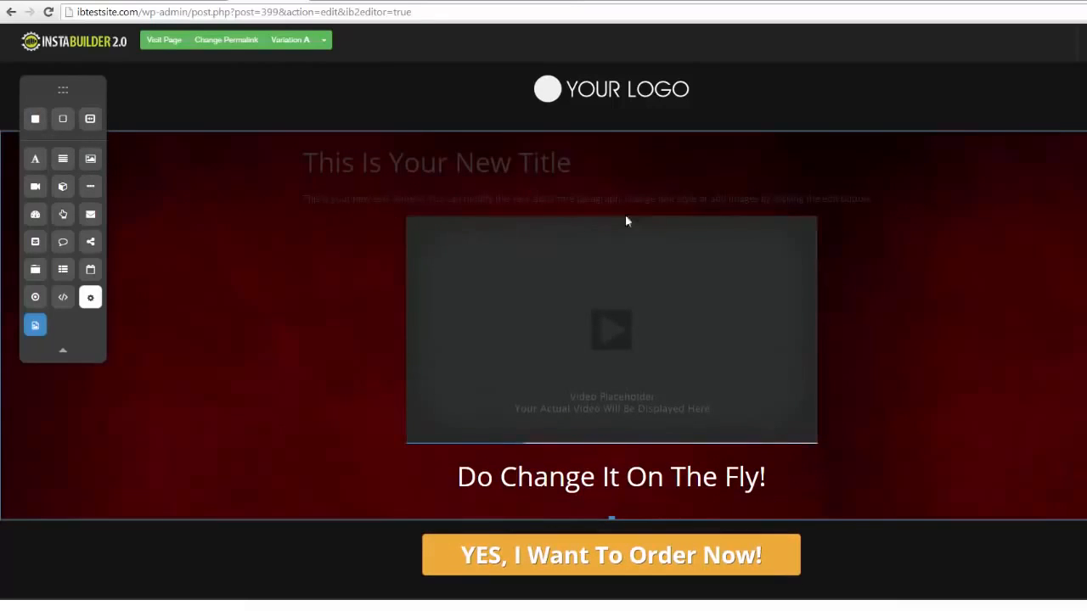
Step: Add an image placeholder between the new text and the video, and view its image settings
drag(85, 162, 531, 231)
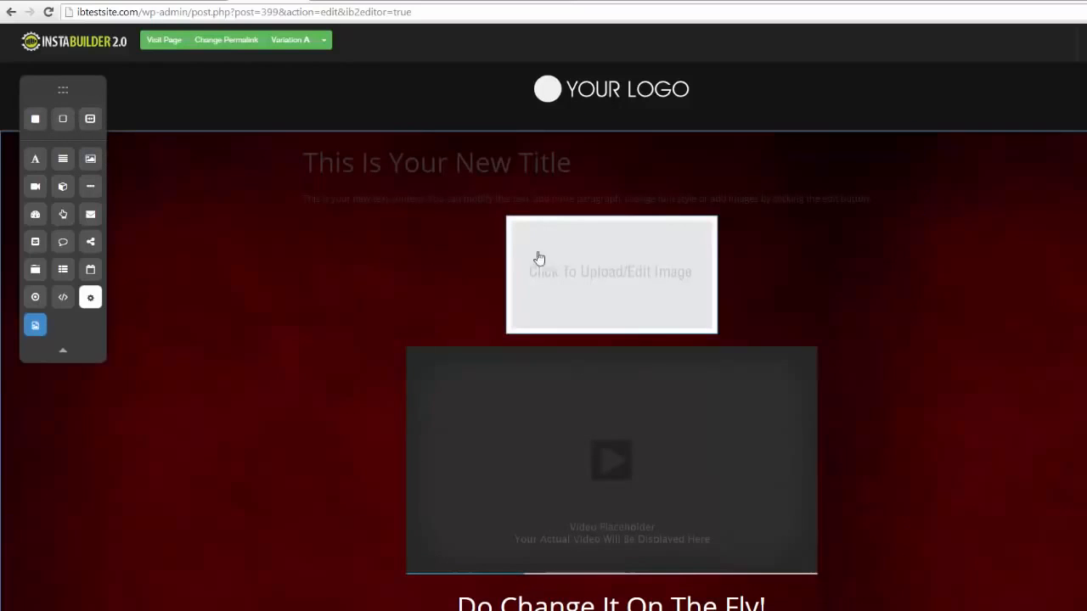
click(627, 274)
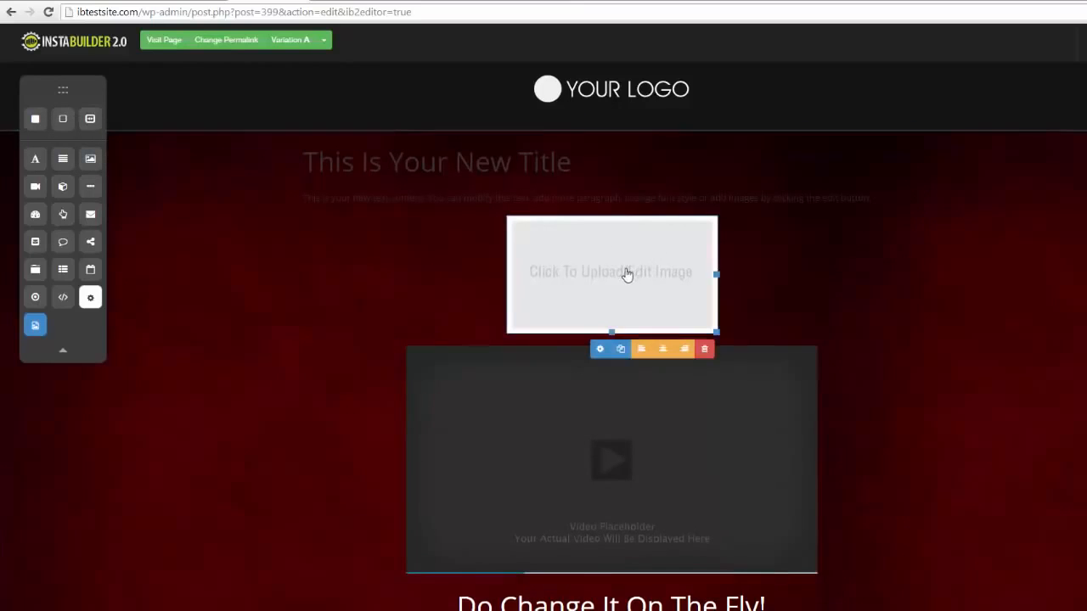
click(599, 349)
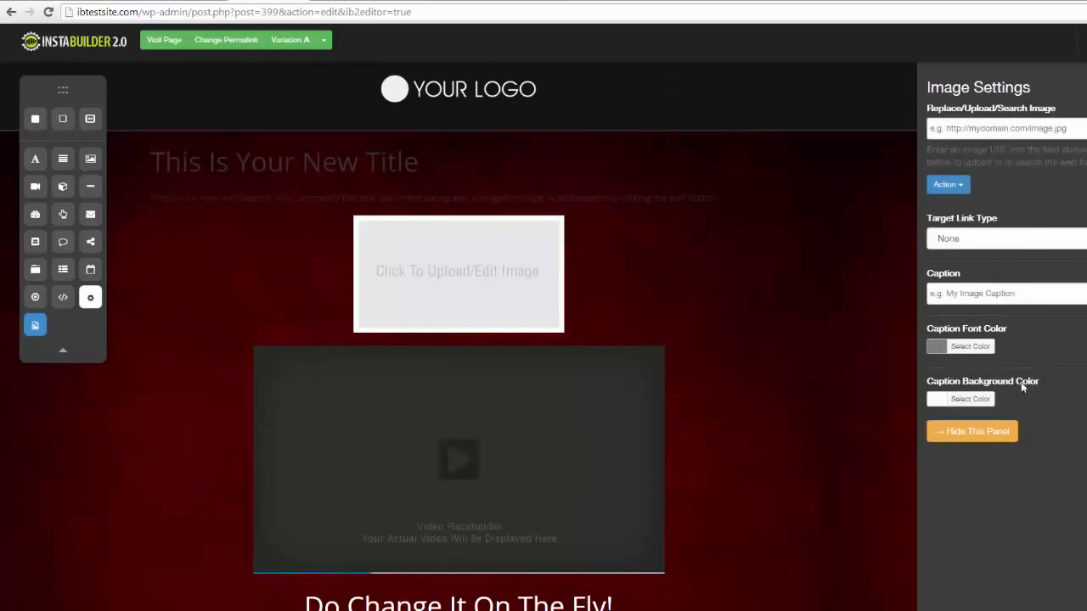
click(972, 431)
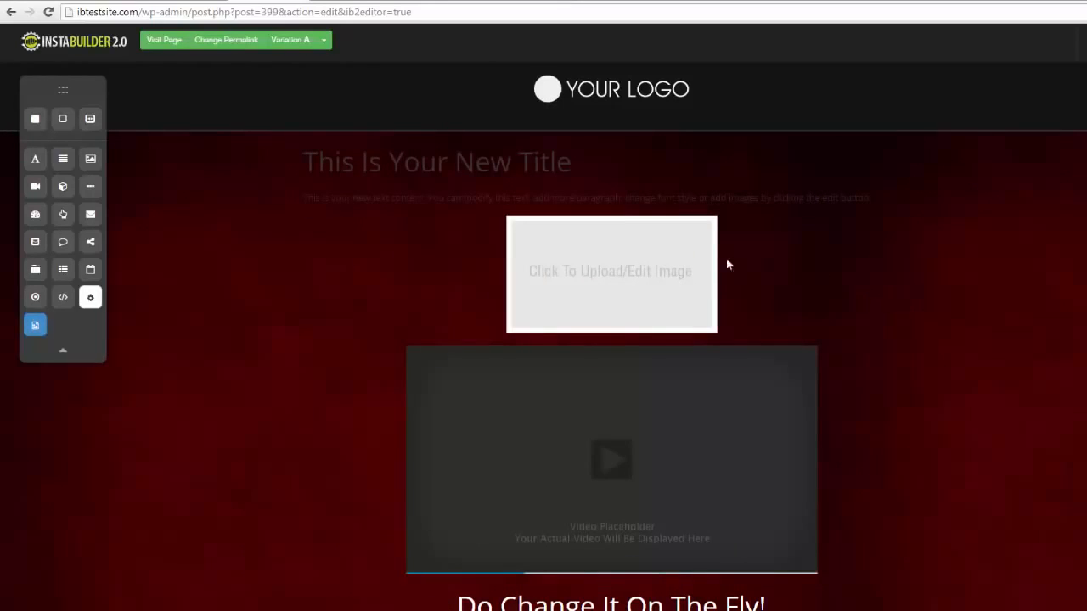
Step: Delete the image placeholder above the video
mouse_move(701, 271)
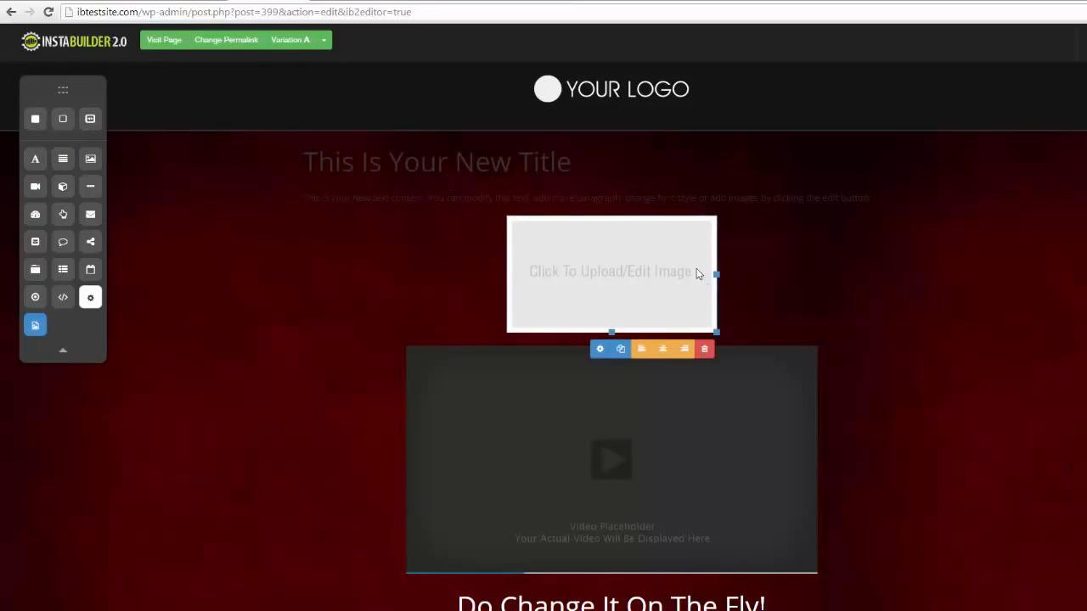
click(703, 351)
click(648, 93)
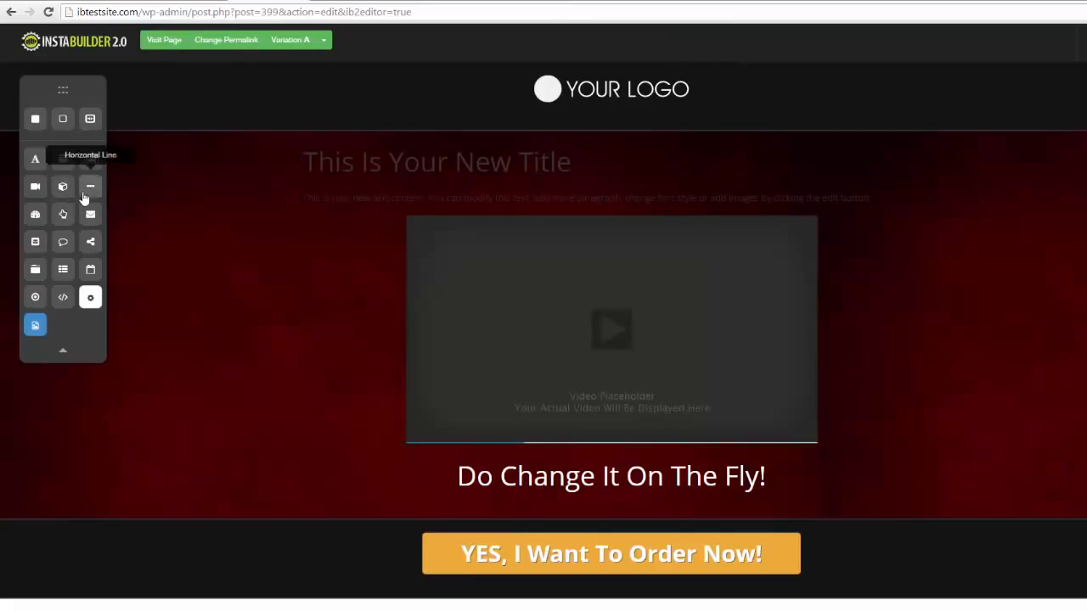
Step: Add a countdown timer between the new title and its text, and look over its setup and design settings
drag(37, 218, 569, 192)
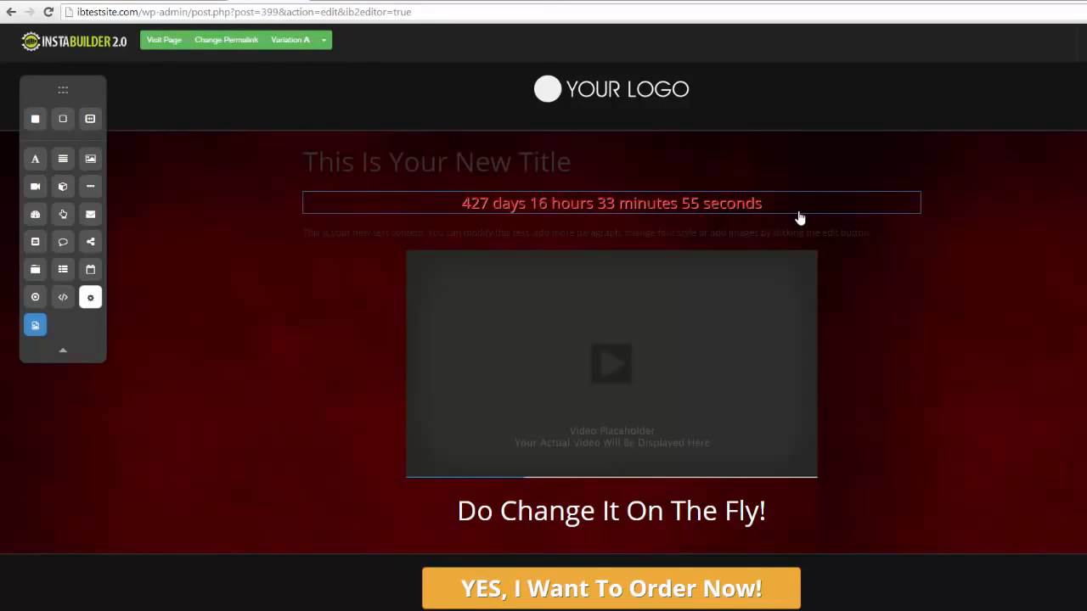
click(803, 228)
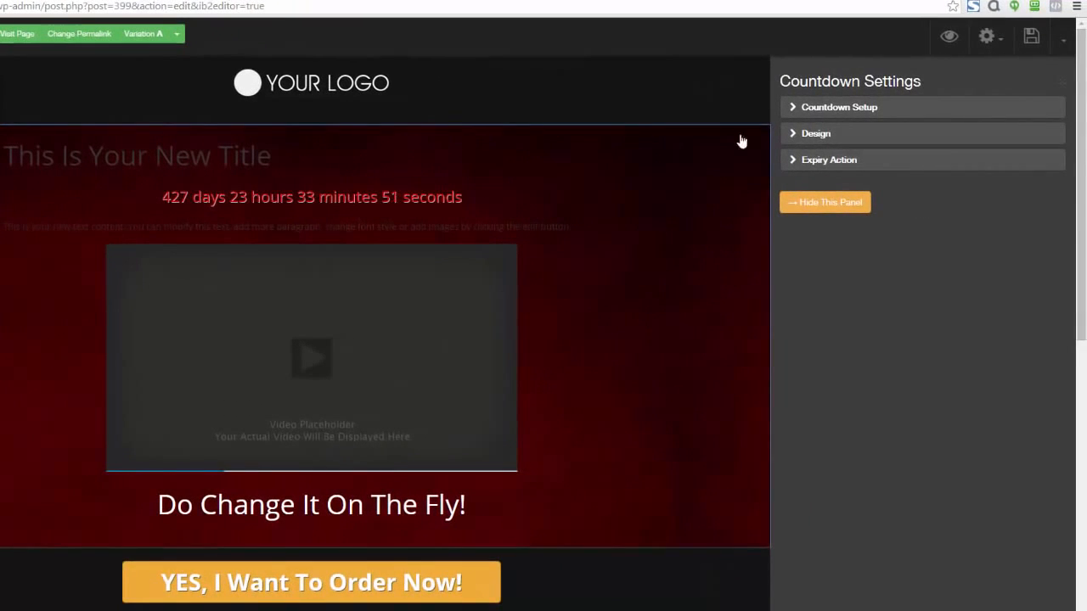
click(783, 115)
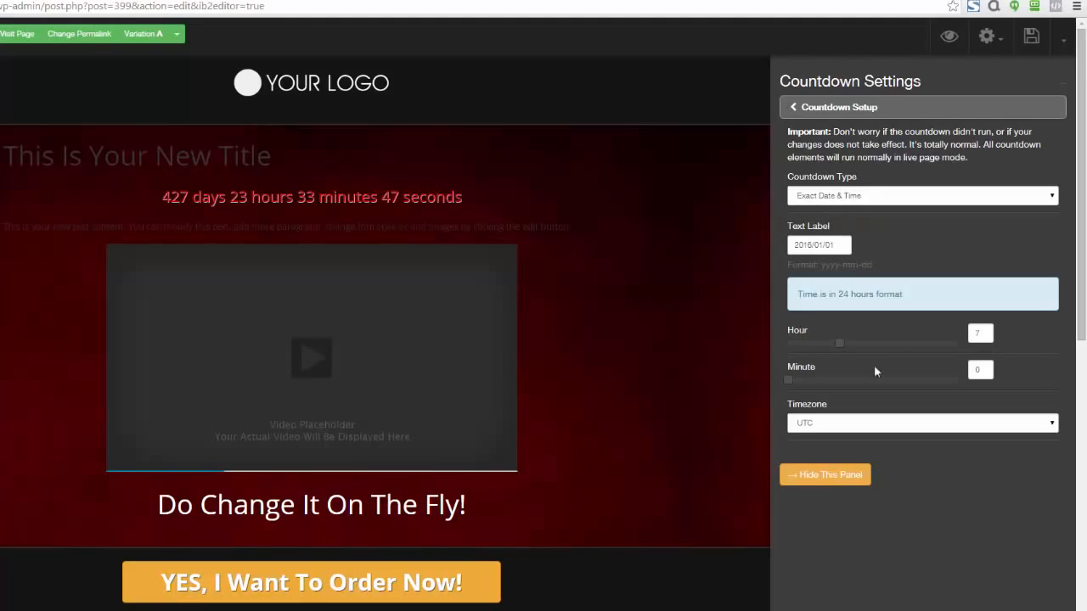
click(795, 108)
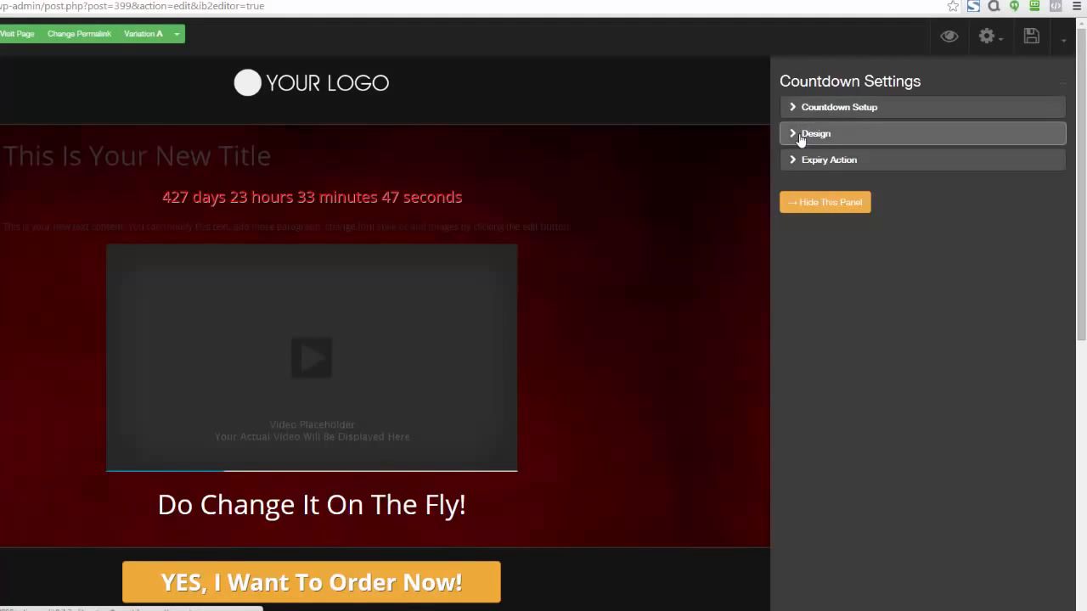
click(799, 137)
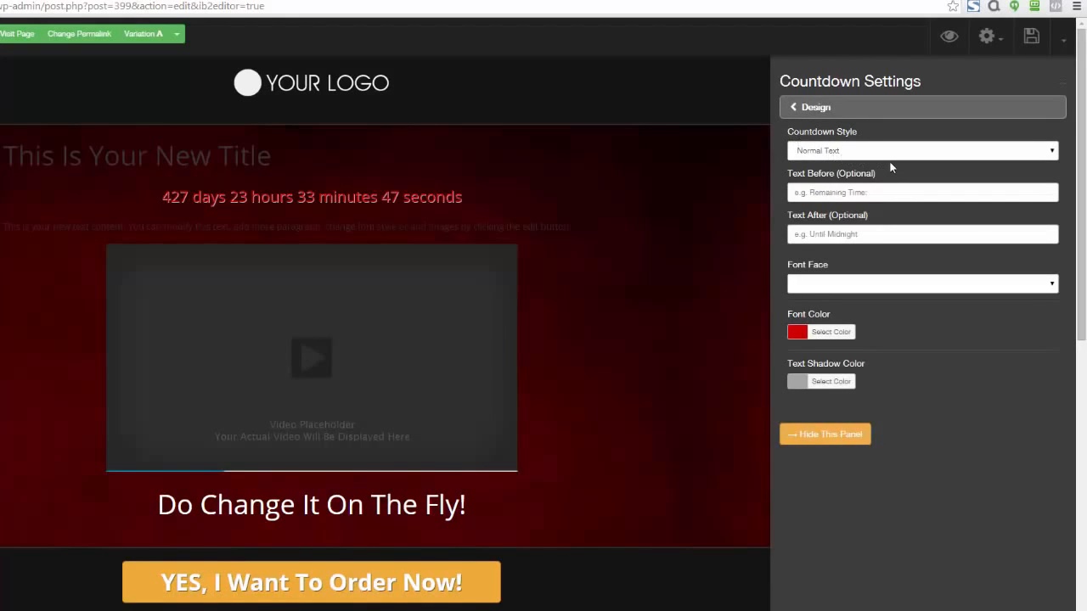
Step: Try the Fancy Text, Flat Box, Glossy Box and Circular styles on the countdown timer
click(1050, 152)
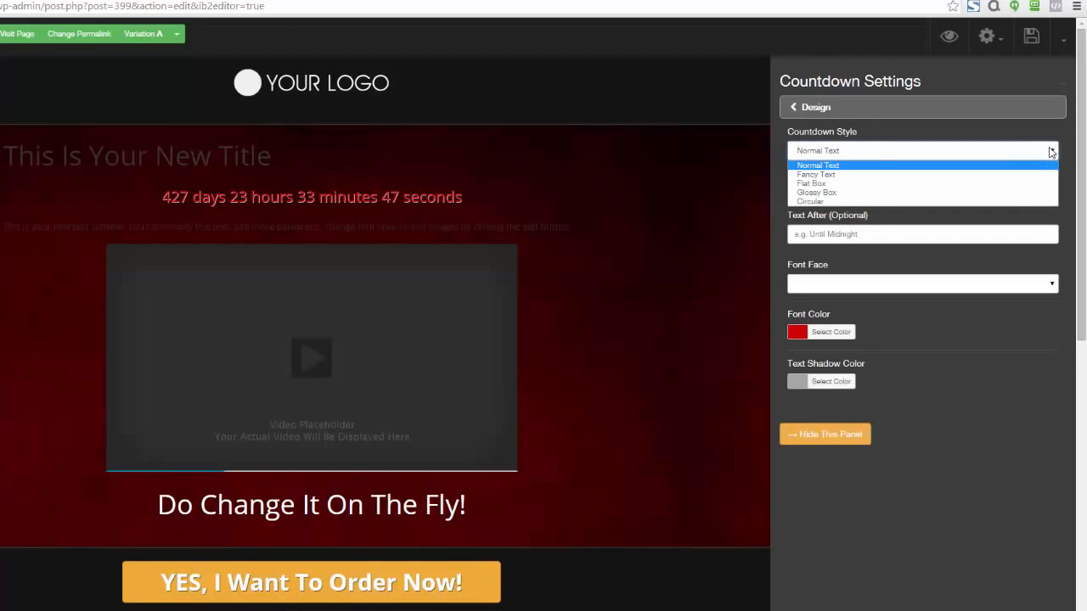
click(853, 175)
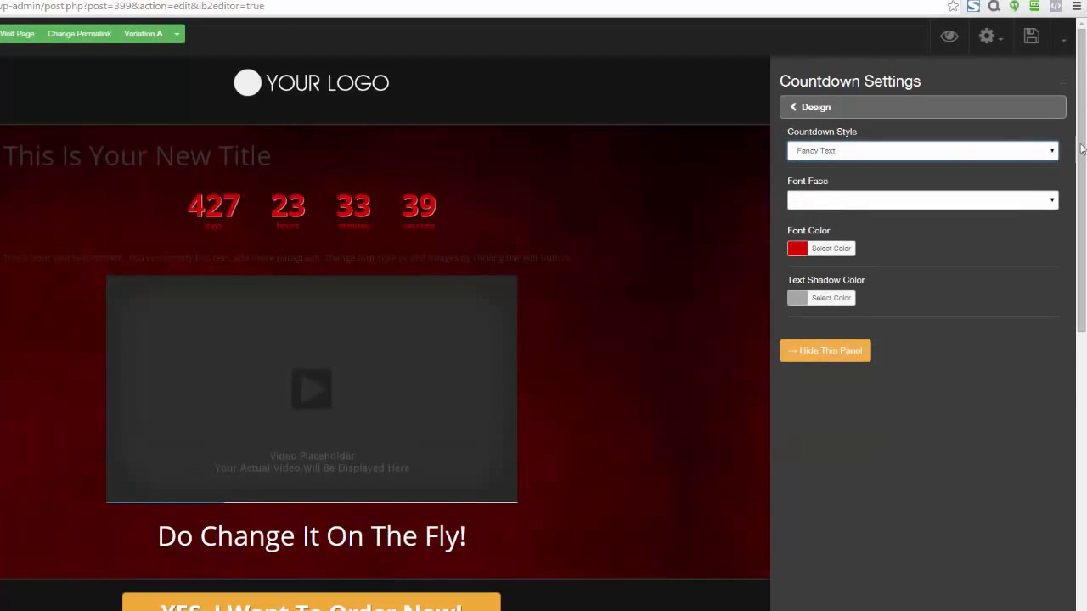
click(1049, 150)
click(917, 183)
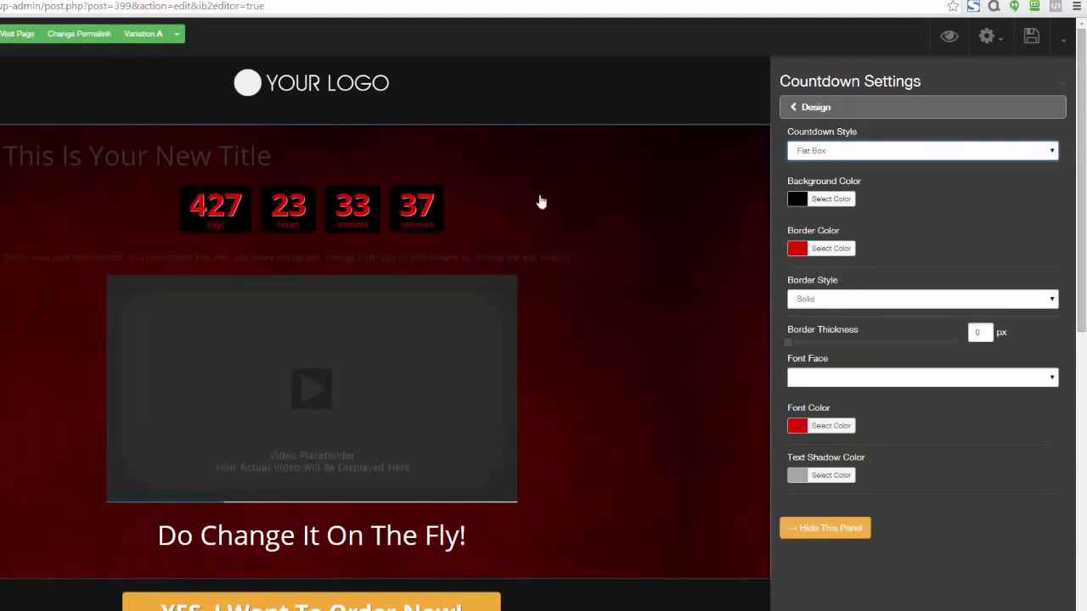
click(1028, 158)
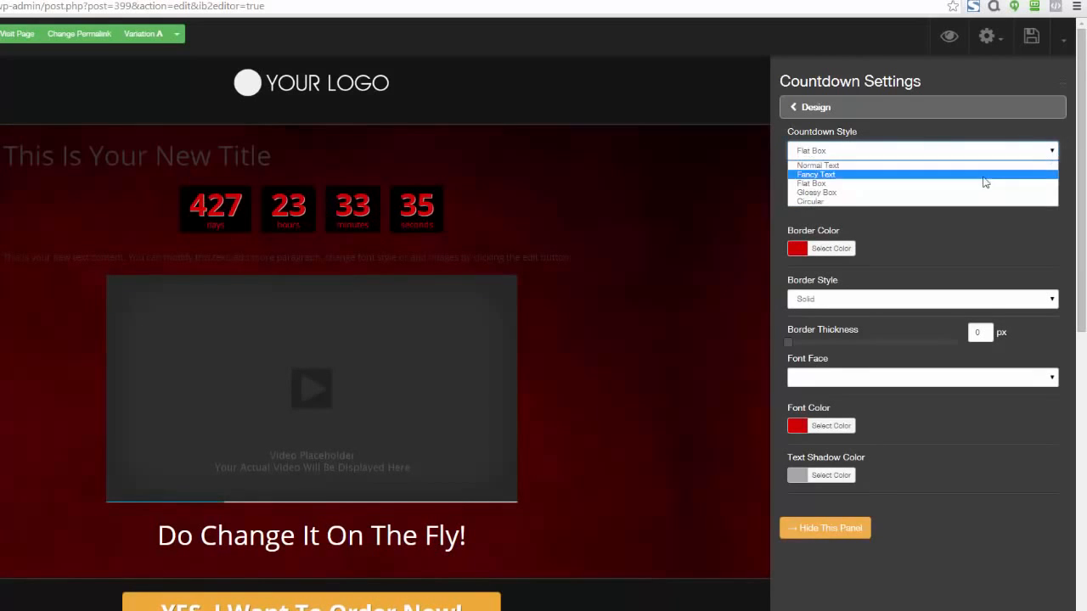
click(965, 194)
click(1053, 152)
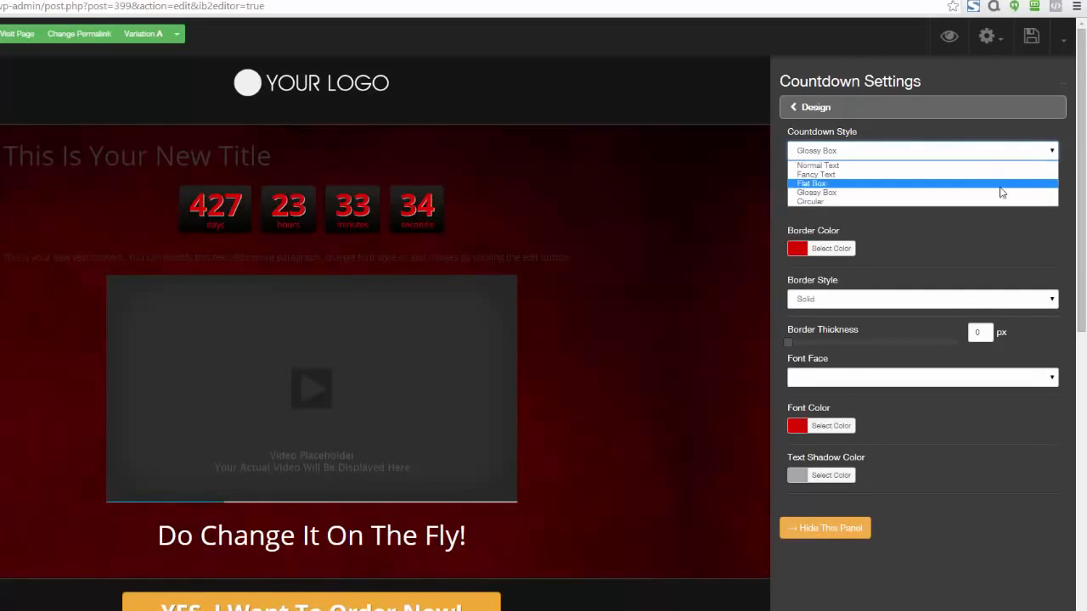
click(992, 202)
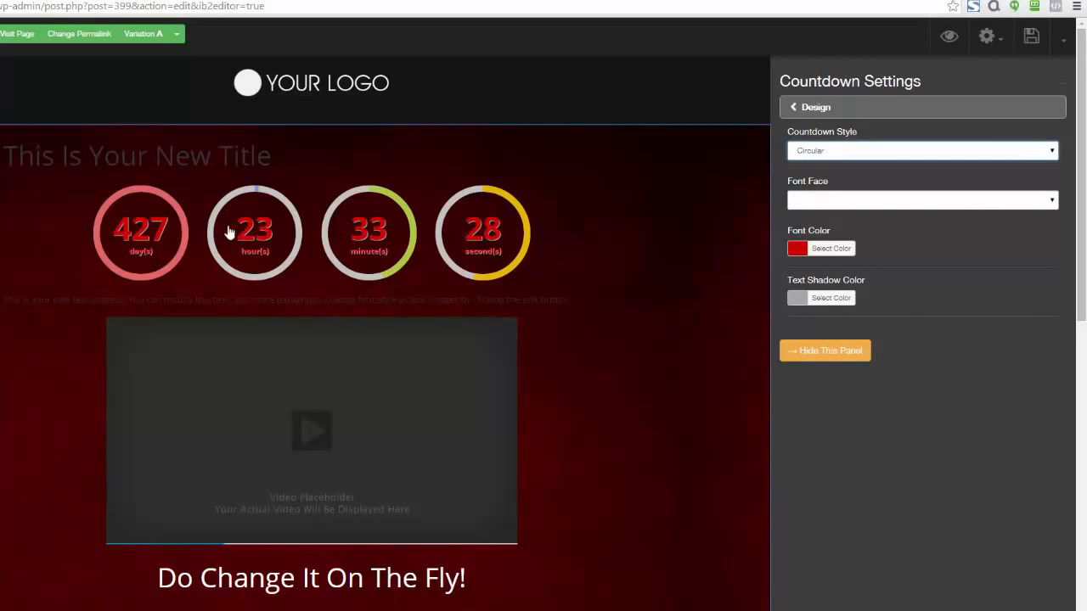
Step: Set the countdown's font colour to off-white #f9f9f9 and its style to Flat Box
click(796, 248)
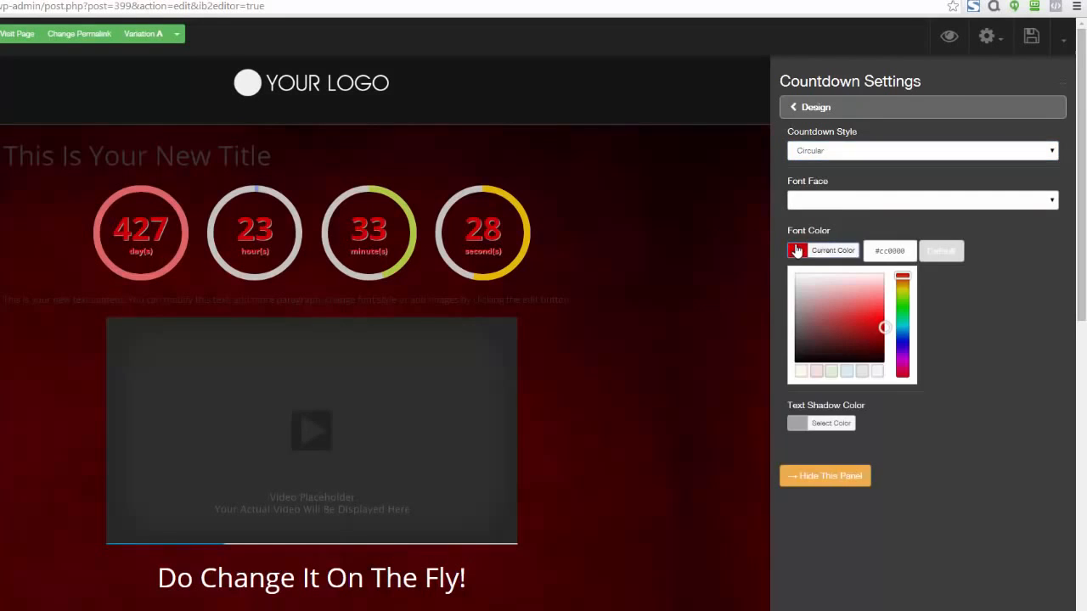
click(794, 278)
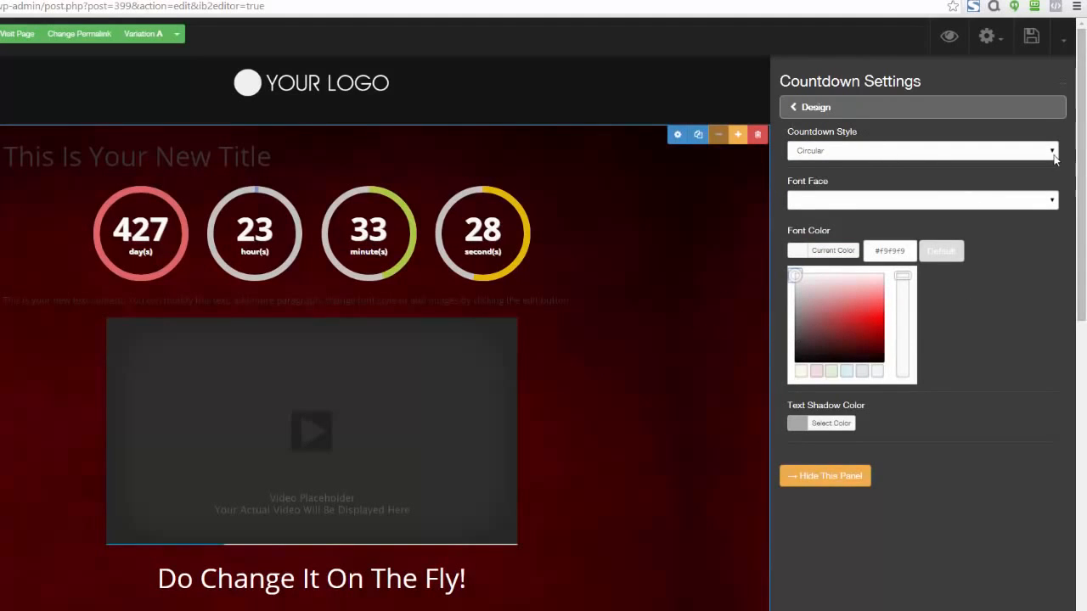
click(1027, 151)
click(926, 184)
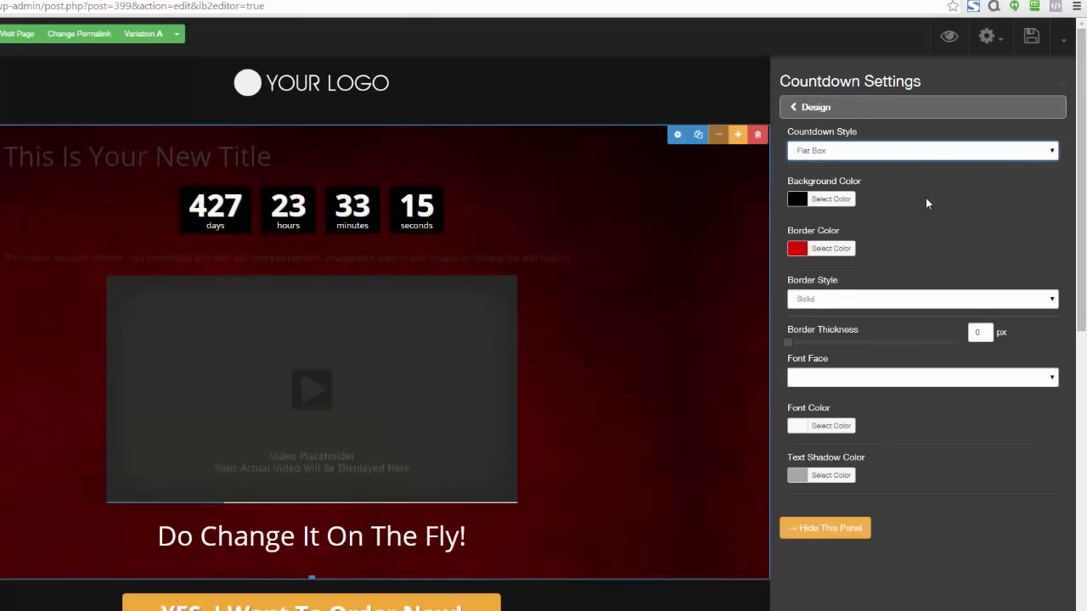
Step: Set the countdown timer's background color to a very dark red
click(799, 202)
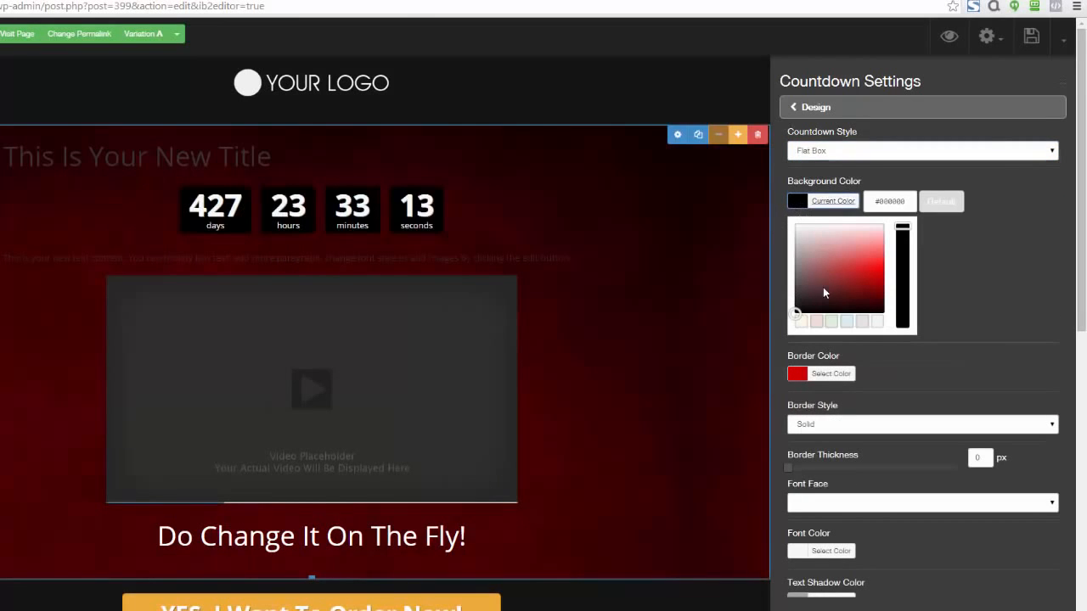
drag(823, 293, 879, 311)
click(1003, 296)
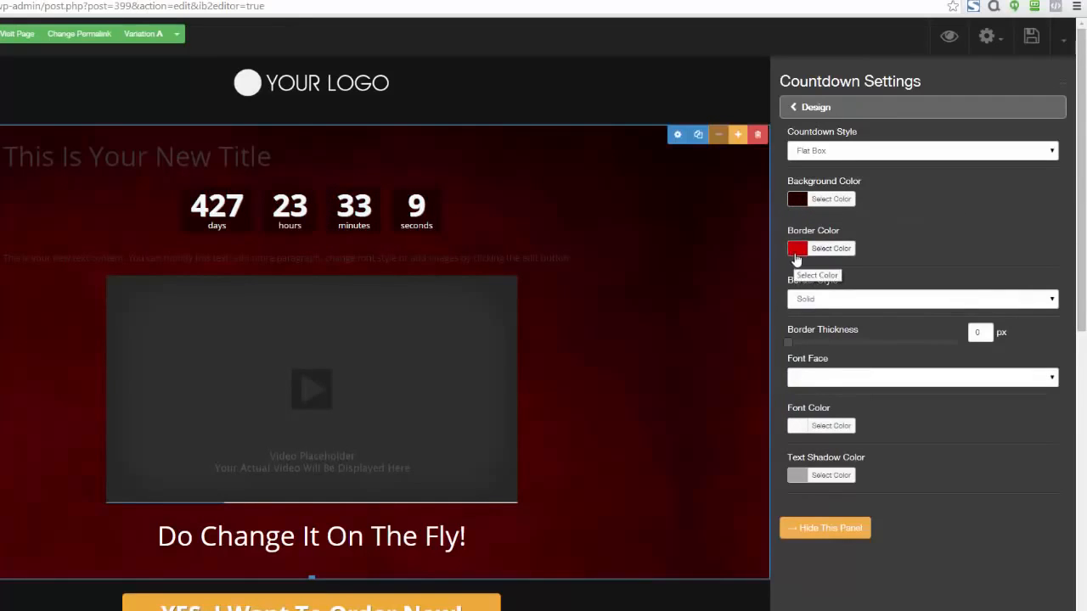
Step: Look over the action types offered for the countdown's expiry and close its settings
click(791, 107)
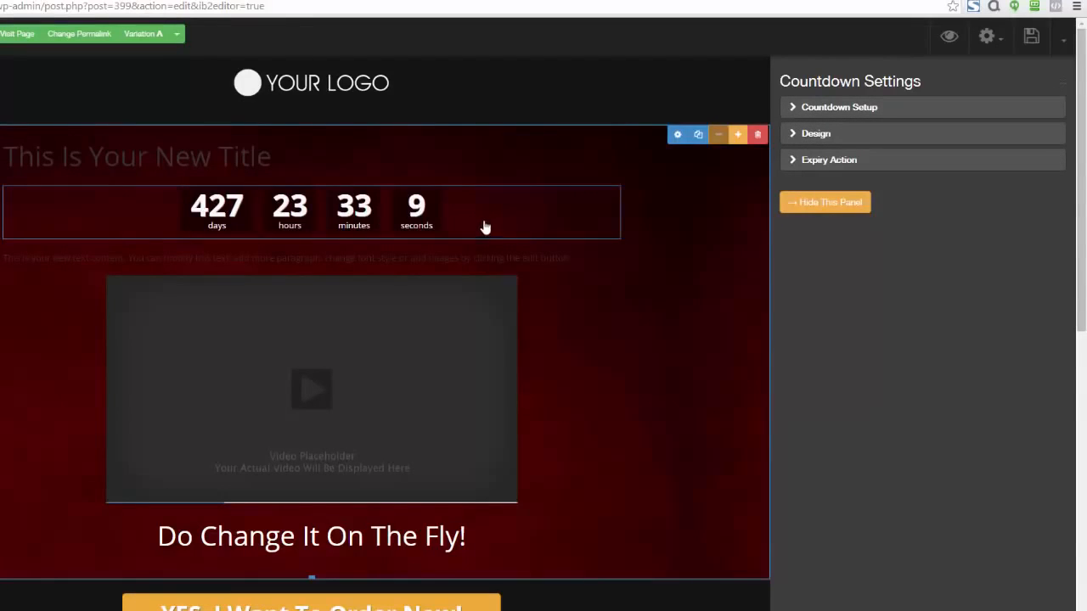
click(789, 163)
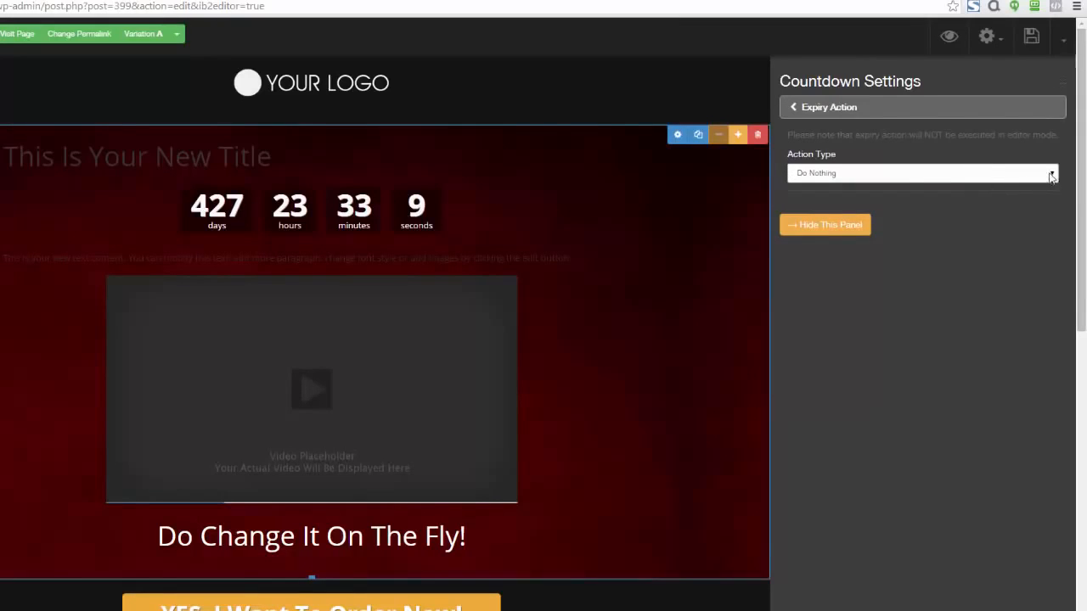
click(1052, 174)
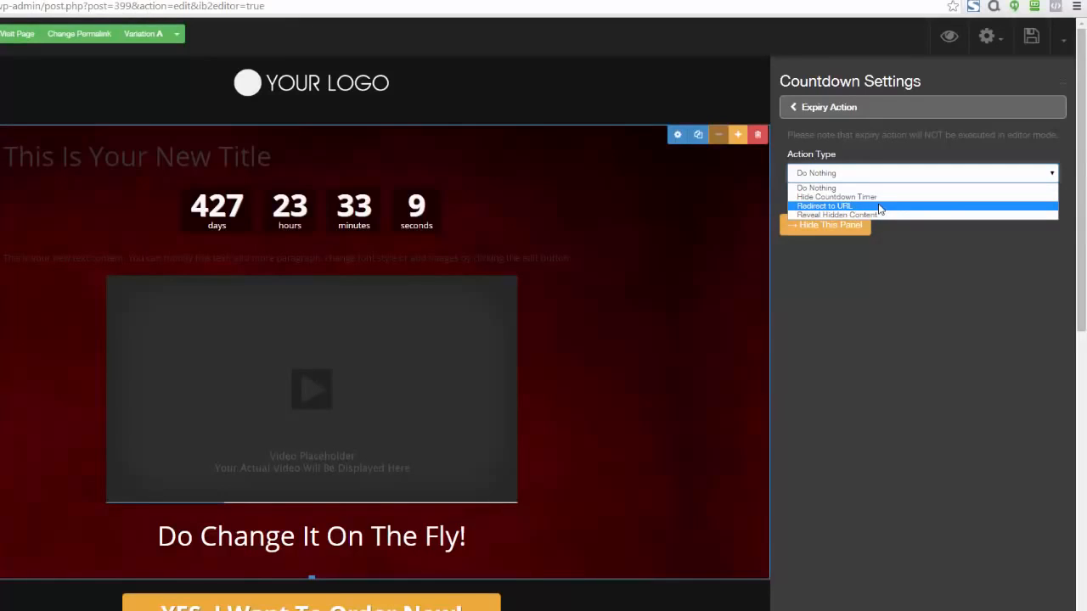
click(888, 259)
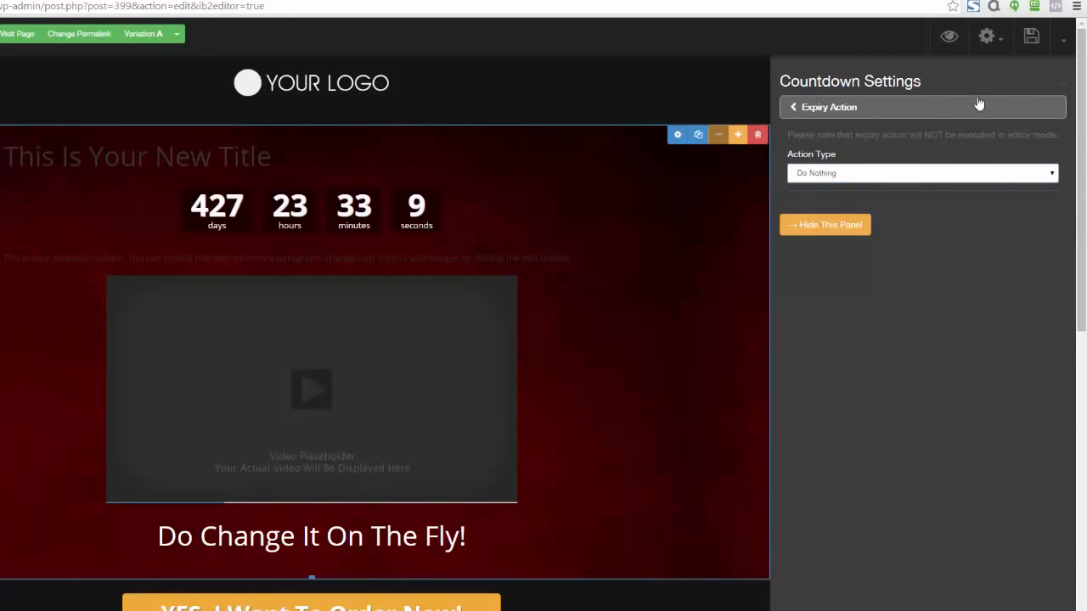
click(1059, 90)
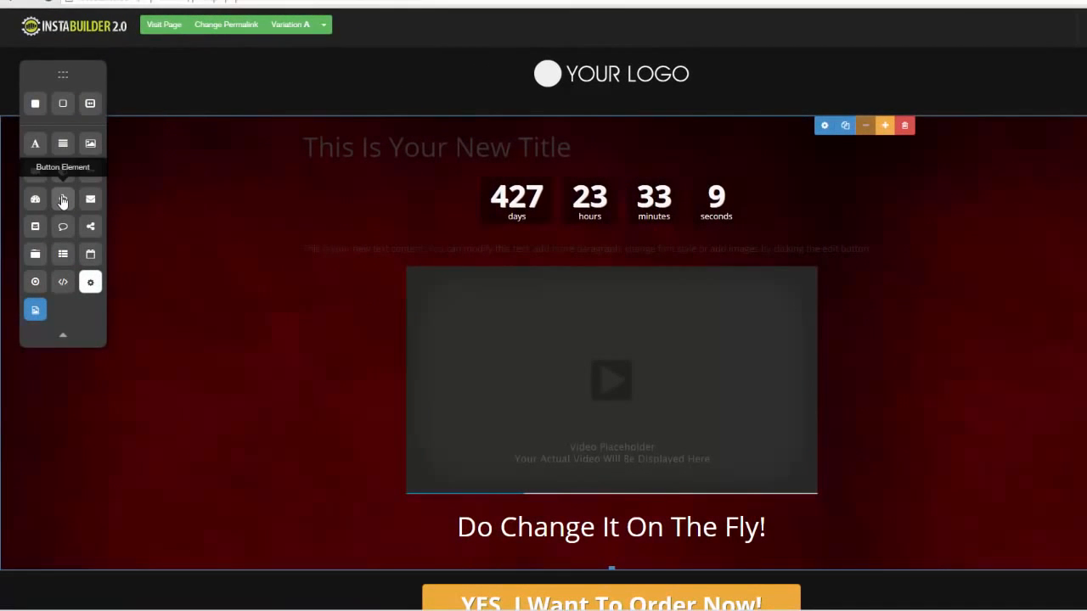
Step: Delete the countdown timer between the new title and its text
click(867, 229)
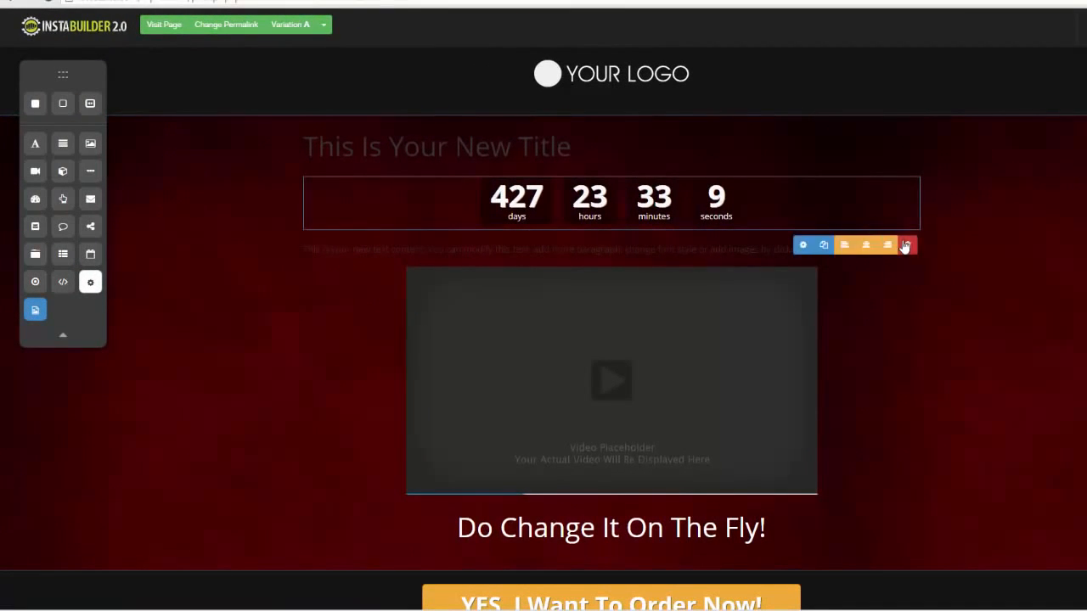
click(907, 245)
click(642, 76)
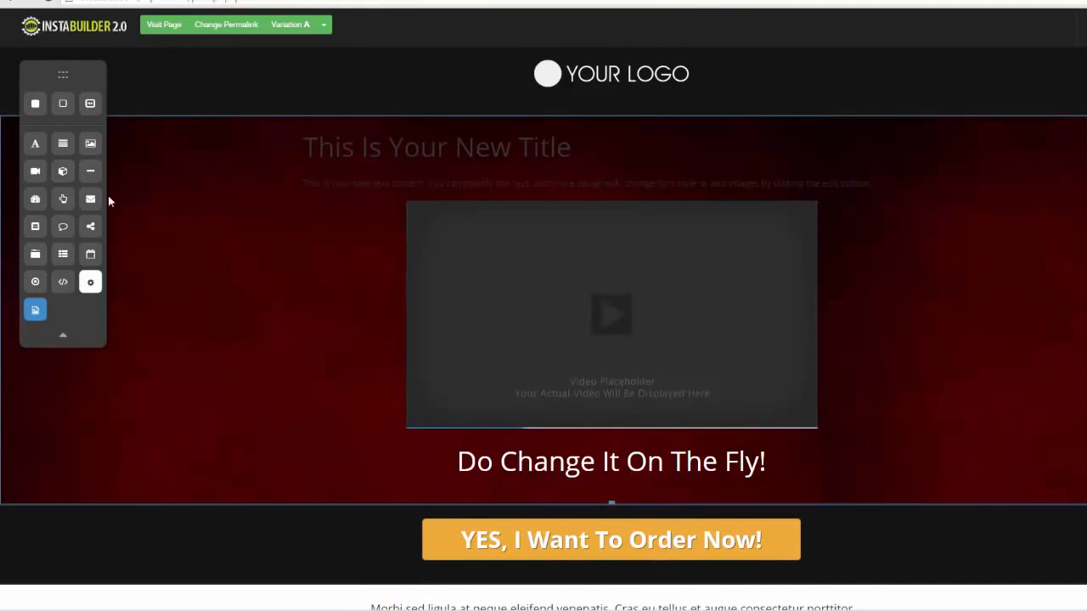
Step: Add a button between the new title and its text, and look over its text label and font settings
drag(64, 201, 533, 189)
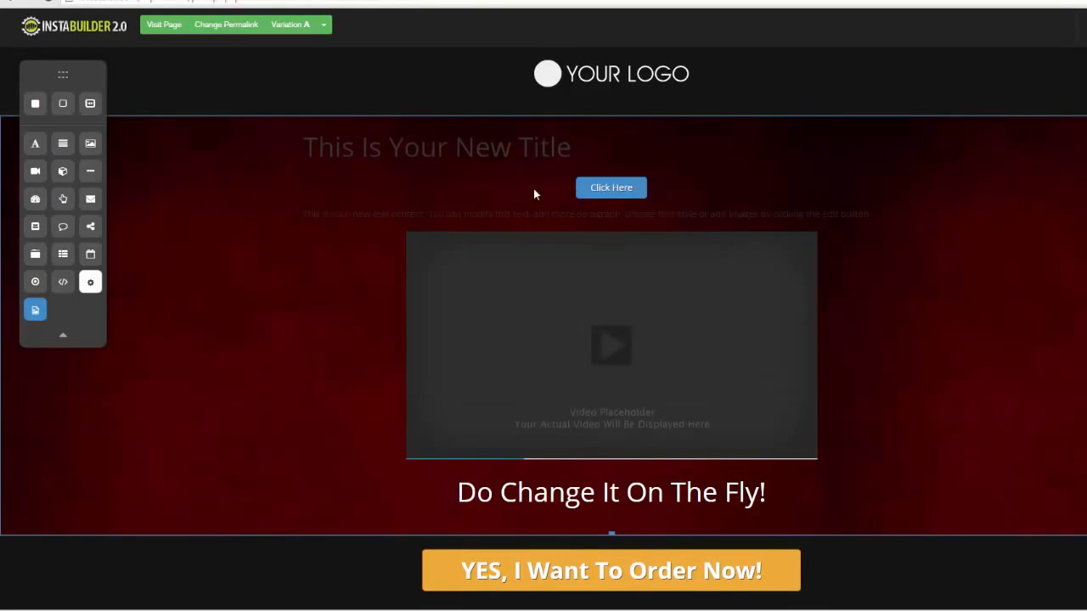
click(632, 195)
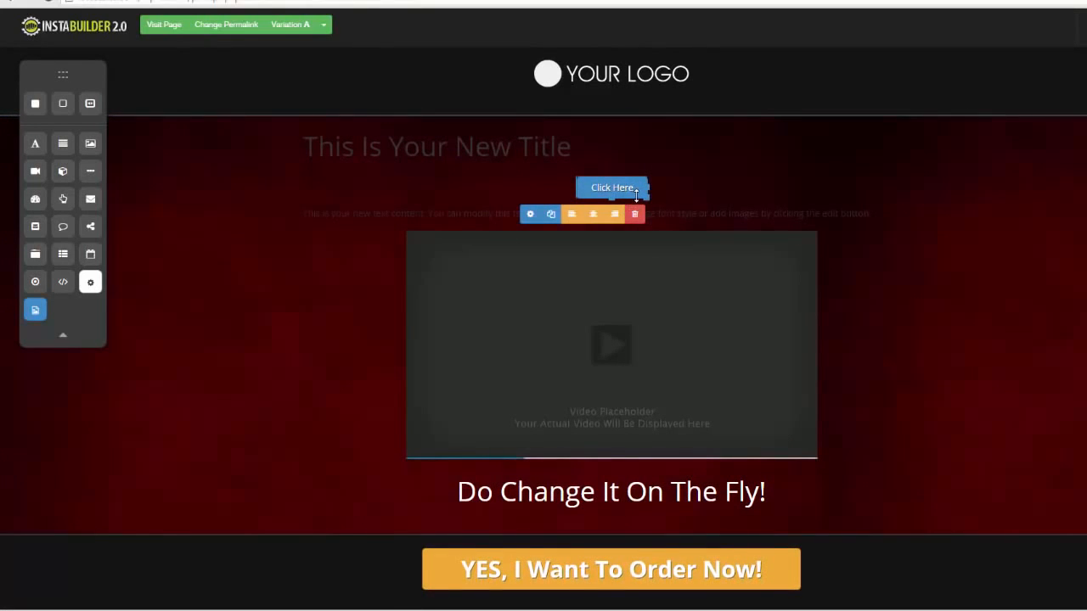
click(530, 214)
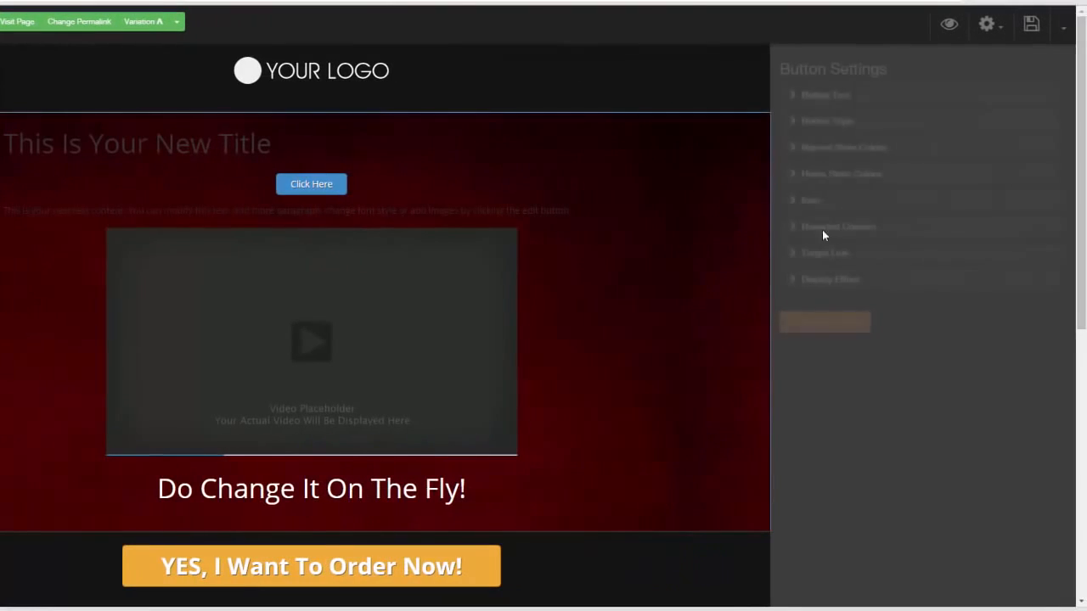
click(799, 95)
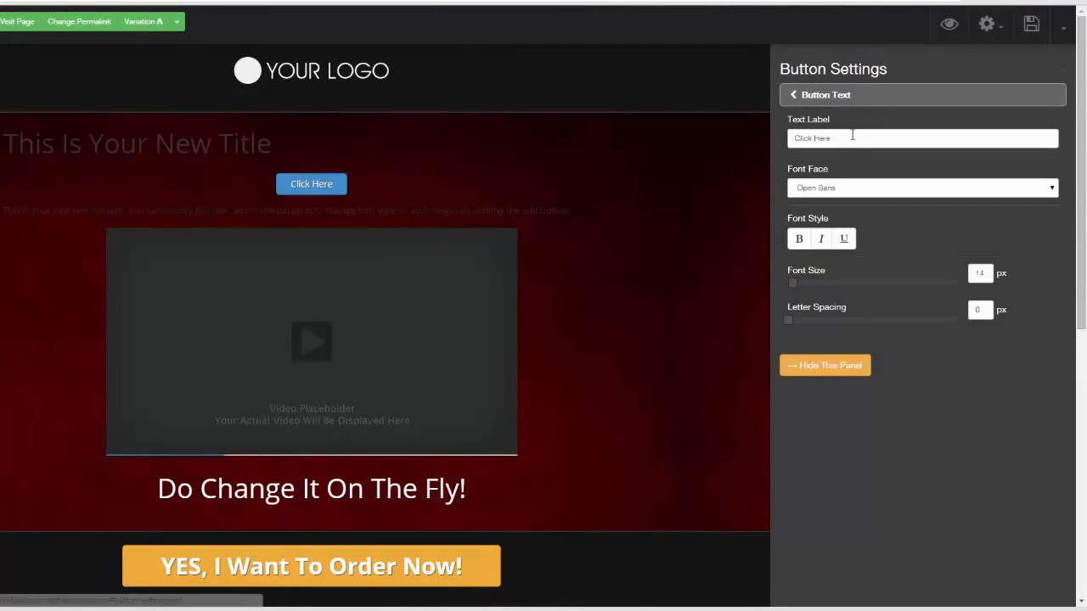
drag(852, 136, 773, 145)
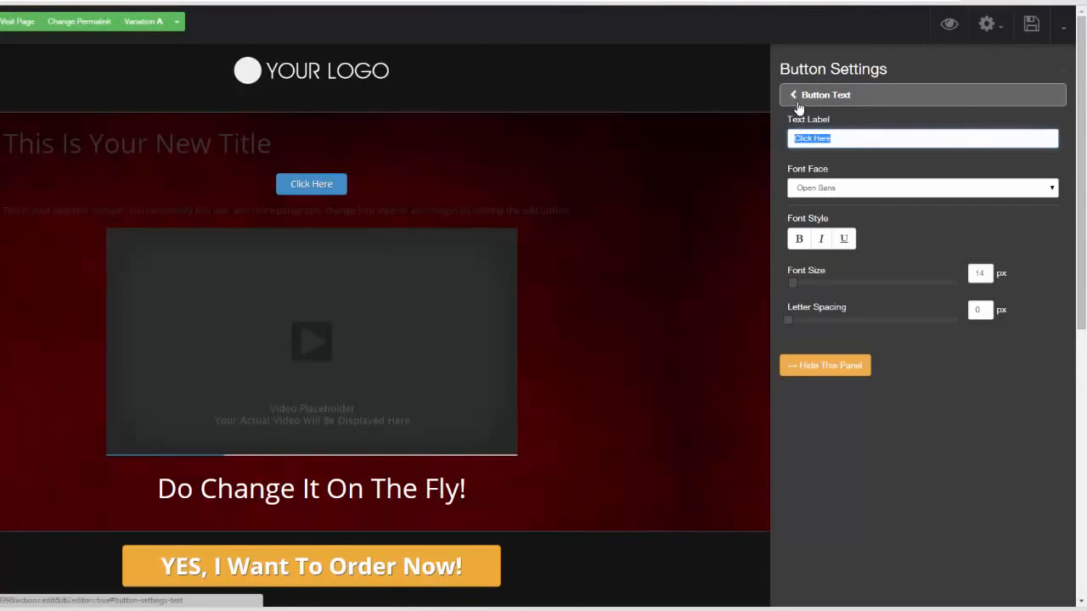
click(794, 98)
Step: Try the Glossy style on the new button and set it back to Flat
click(788, 123)
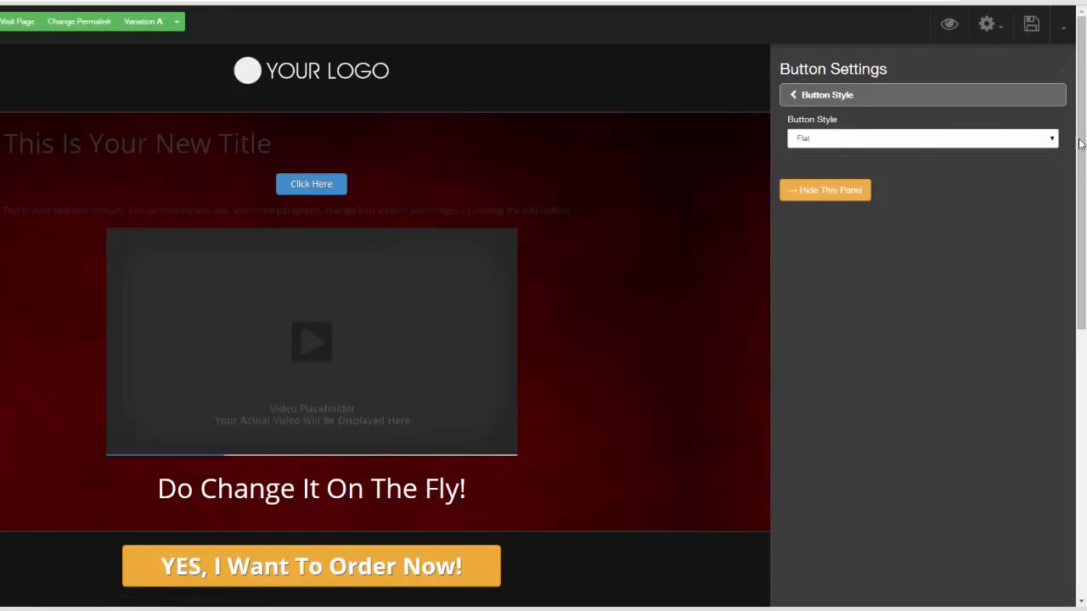
click(1041, 140)
click(1023, 162)
click(1051, 138)
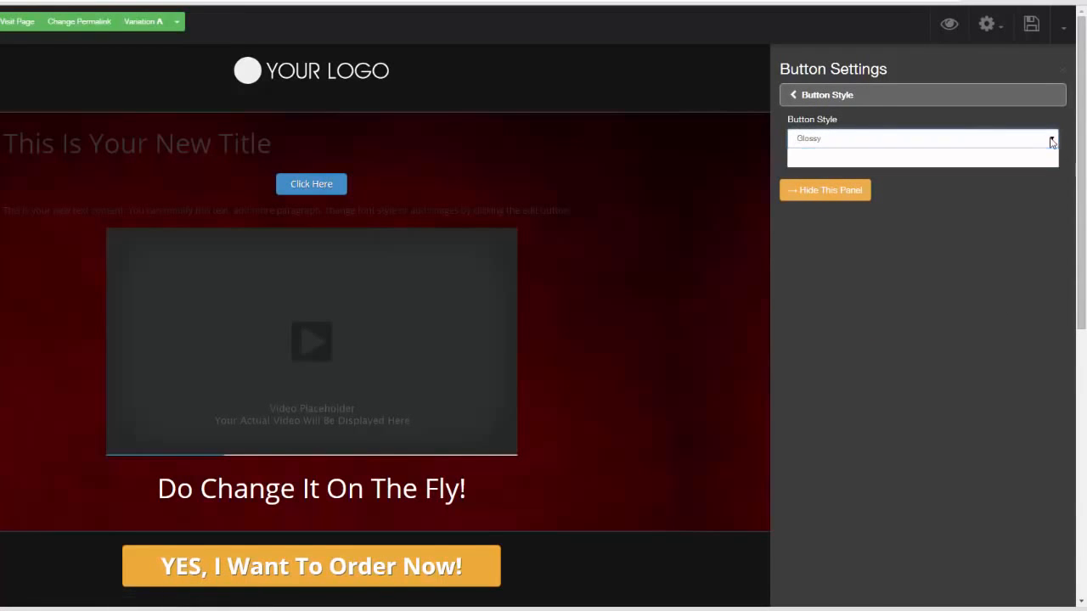
click(1013, 155)
click(851, 102)
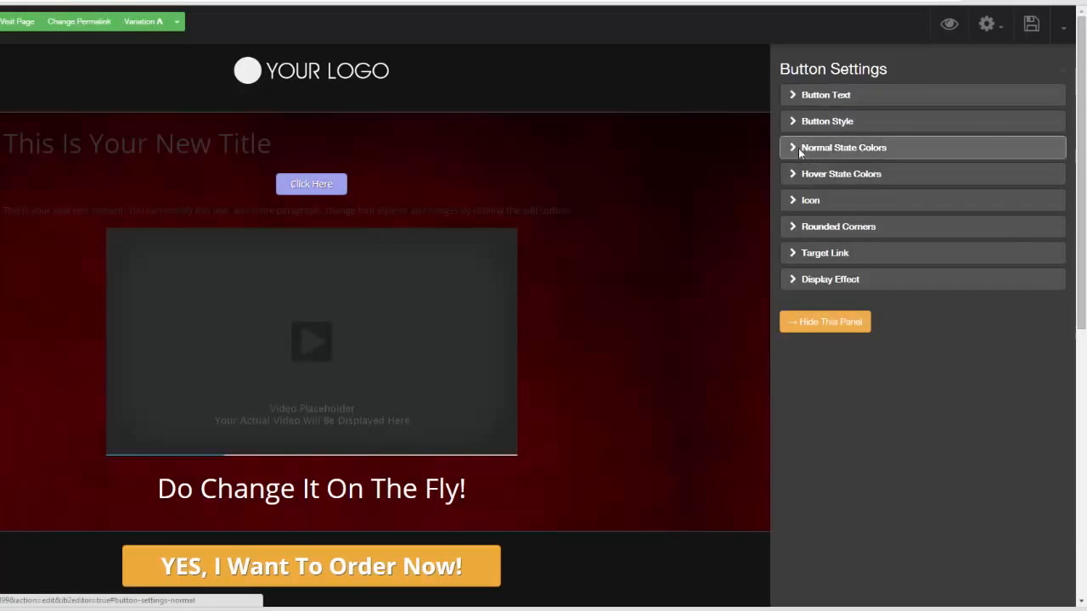
Step: Set the button's normal state color to deep blue #1919c6
click(799, 148)
click(850, 140)
mouse_move(862, 182)
mouse_down()
mouse_move(881, 195)
mouse_move(833, 175)
mouse_move(853, 230)
mouse_move(862, 214)
mouse_up()
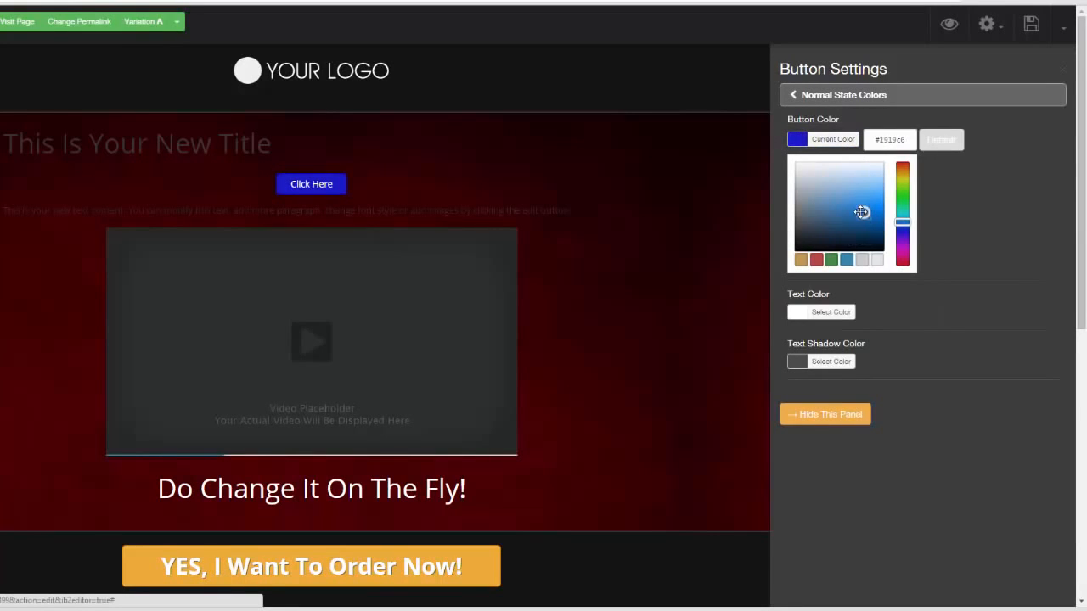
click(977, 203)
click(798, 100)
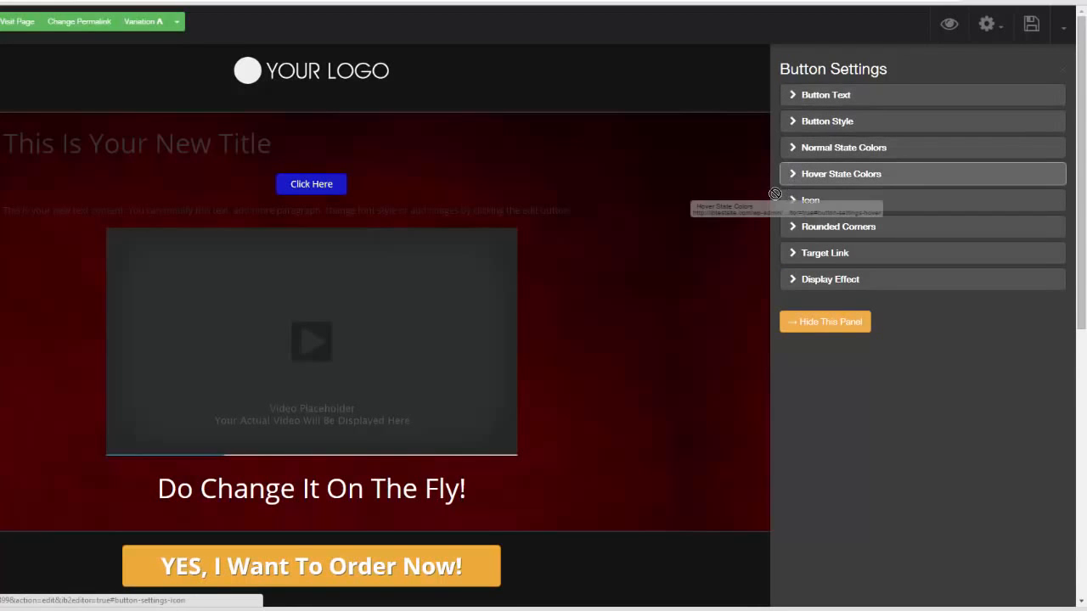
Step: Set the button's hover state color to light orange #f6cd88
click(792, 175)
click(831, 137)
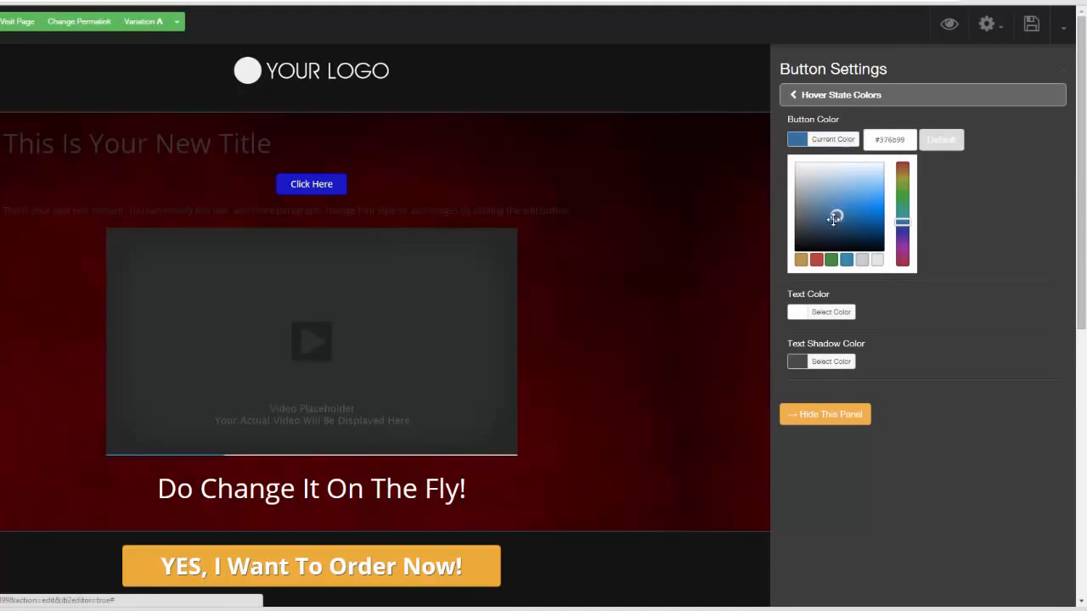
click(801, 259)
click(873, 183)
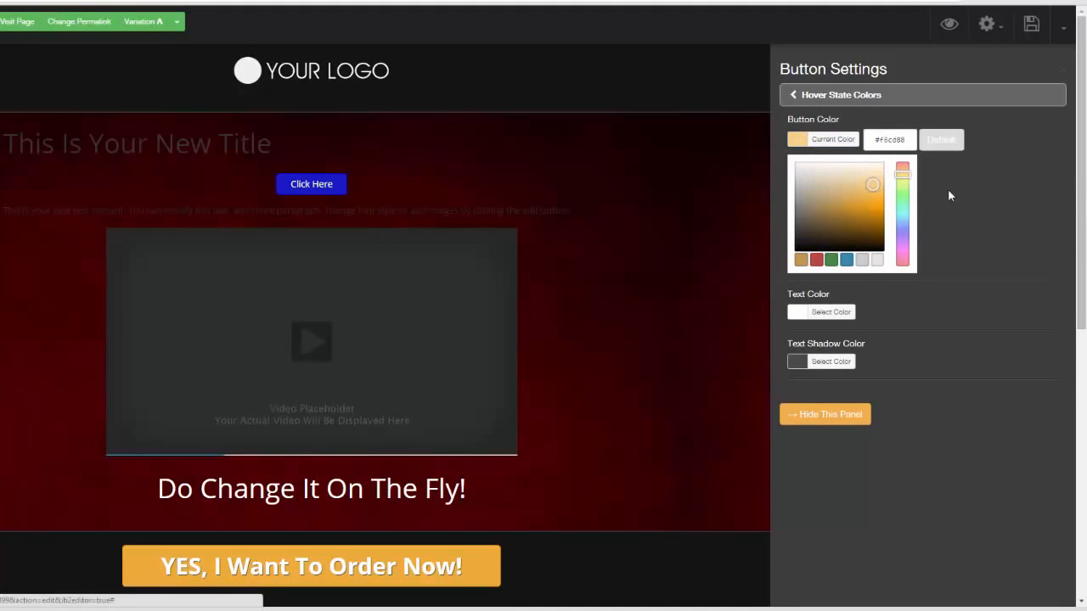
click(792, 96)
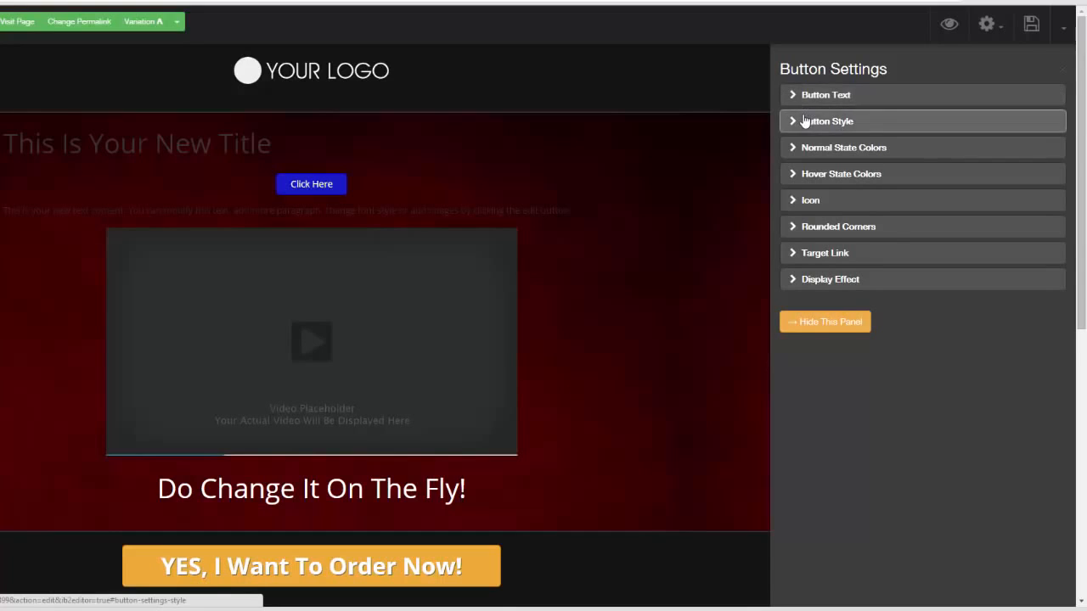
Step: Try several icons on the button and keep the circled check mark before the text
click(794, 203)
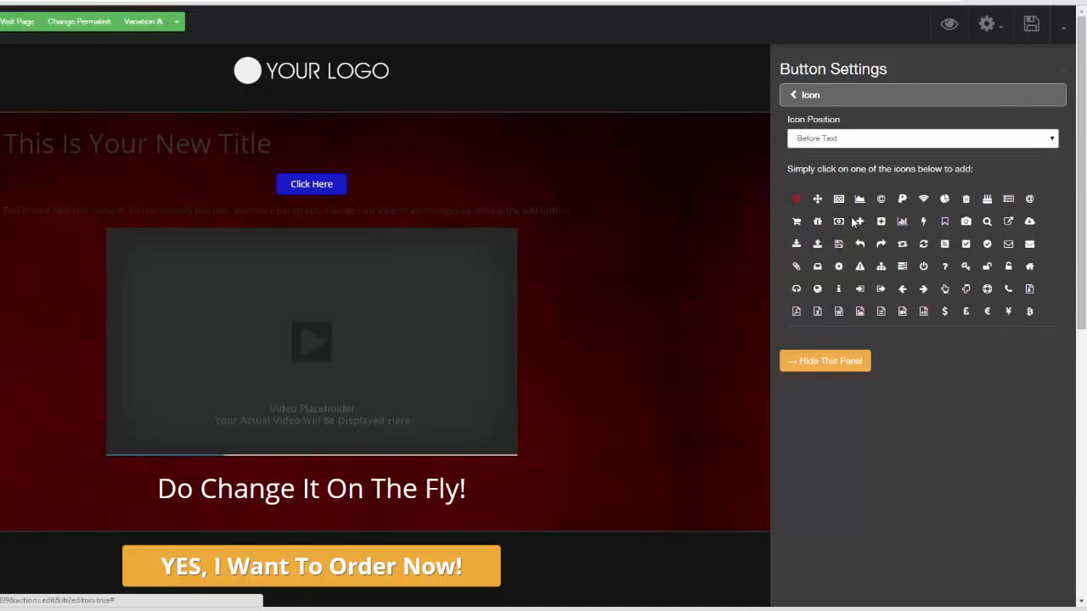
click(857, 222)
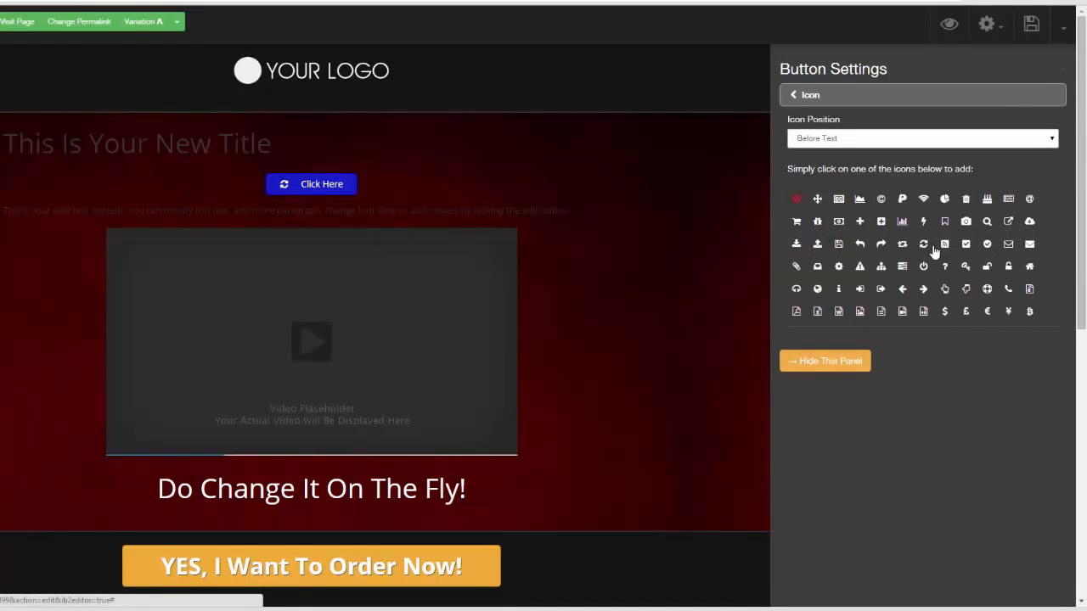
click(987, 244)
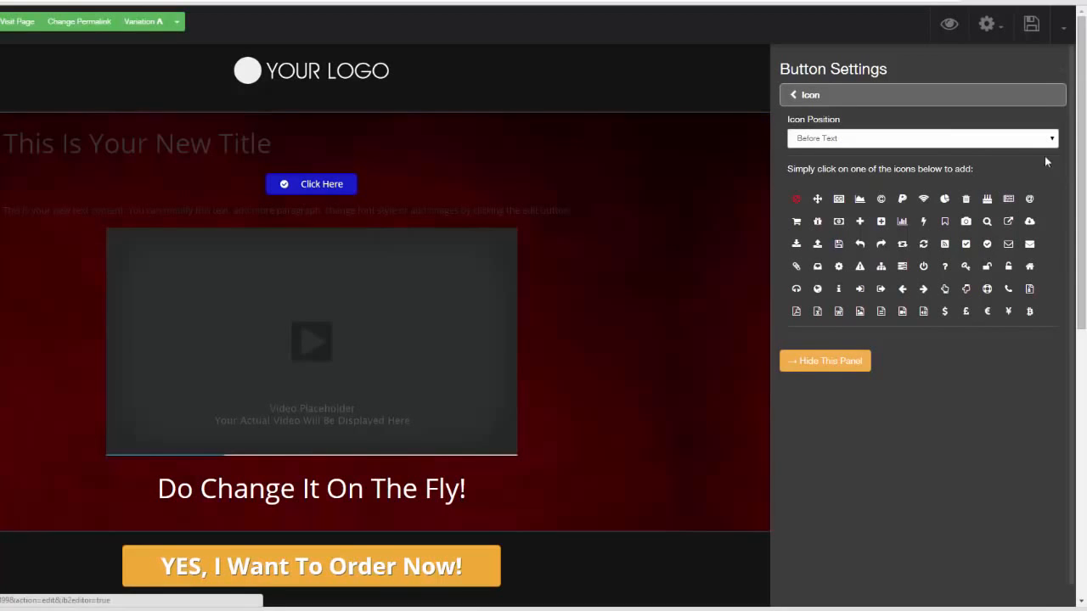
click(797, 95)
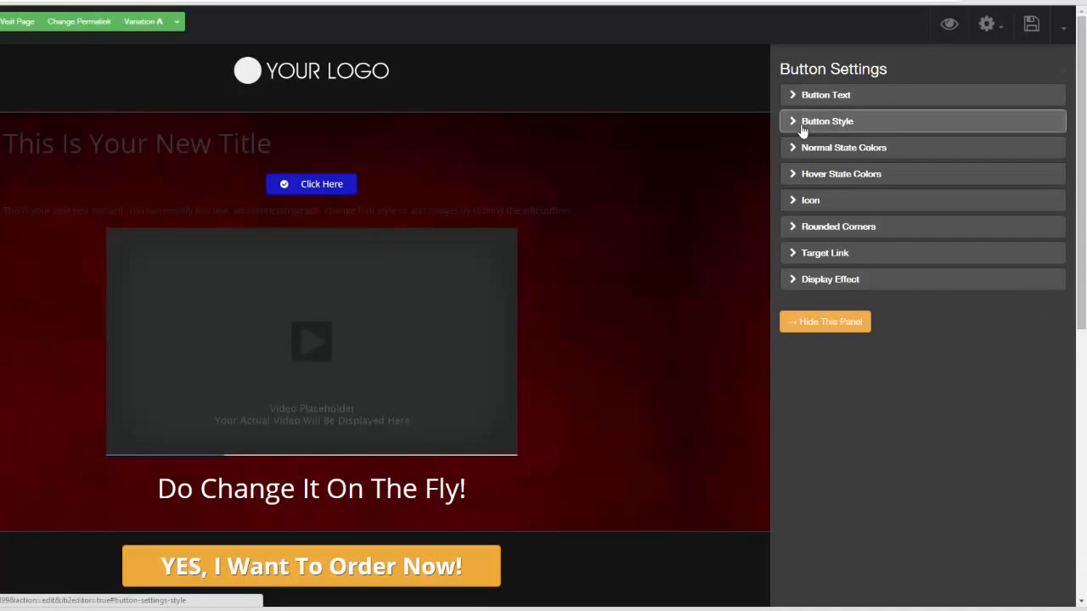
Step: Round the button's corners to 15 px
click(794, 225)
drag(818, 134, 872, 133)
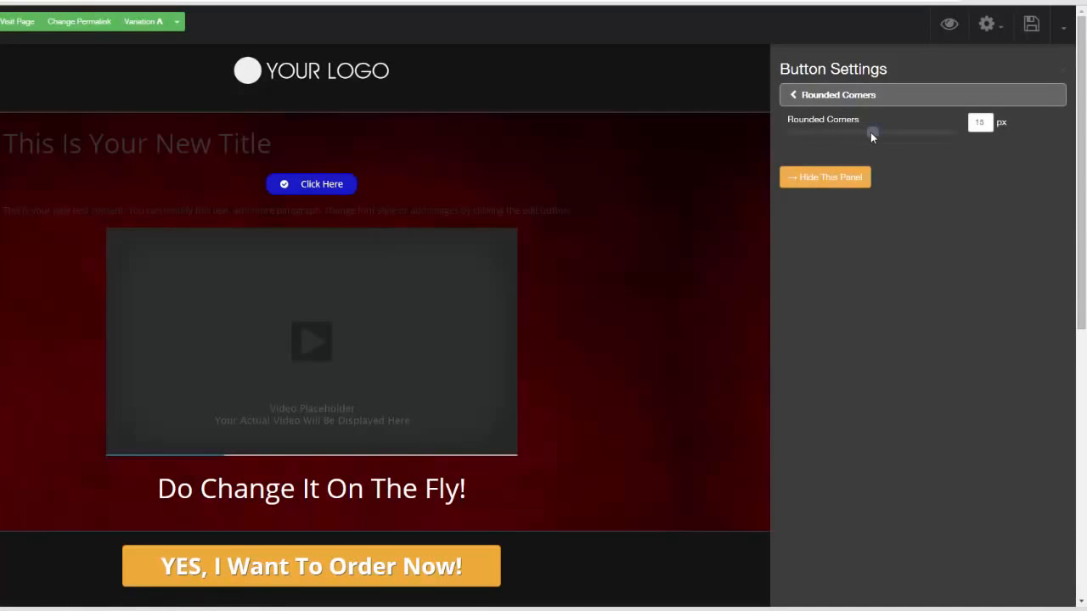
click(797, 97)
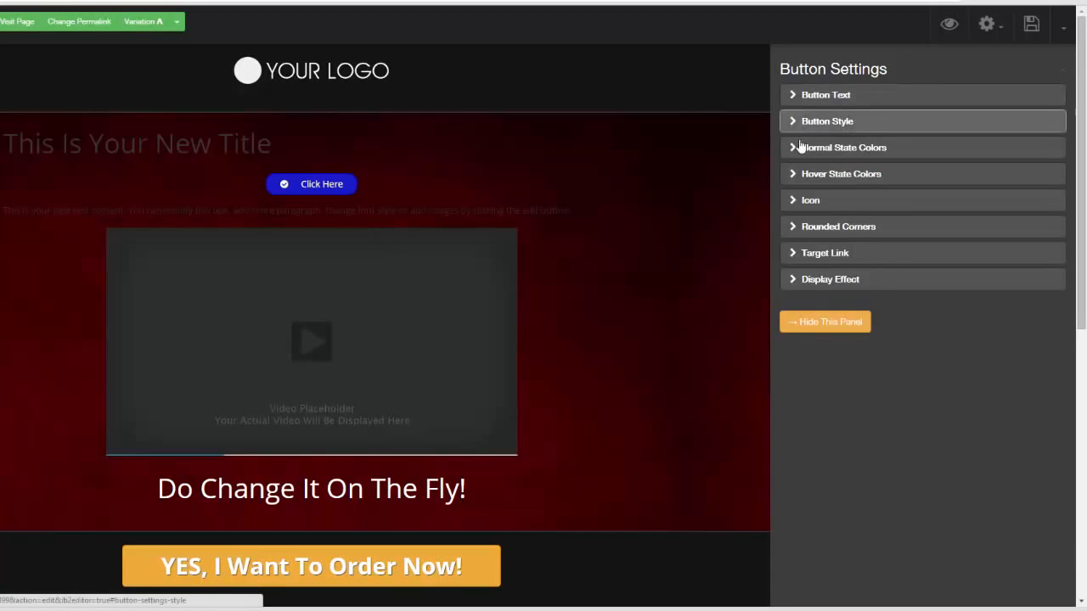
Step: Set the button's target link type to PopUp and open the popup for editing
click(797, 254)
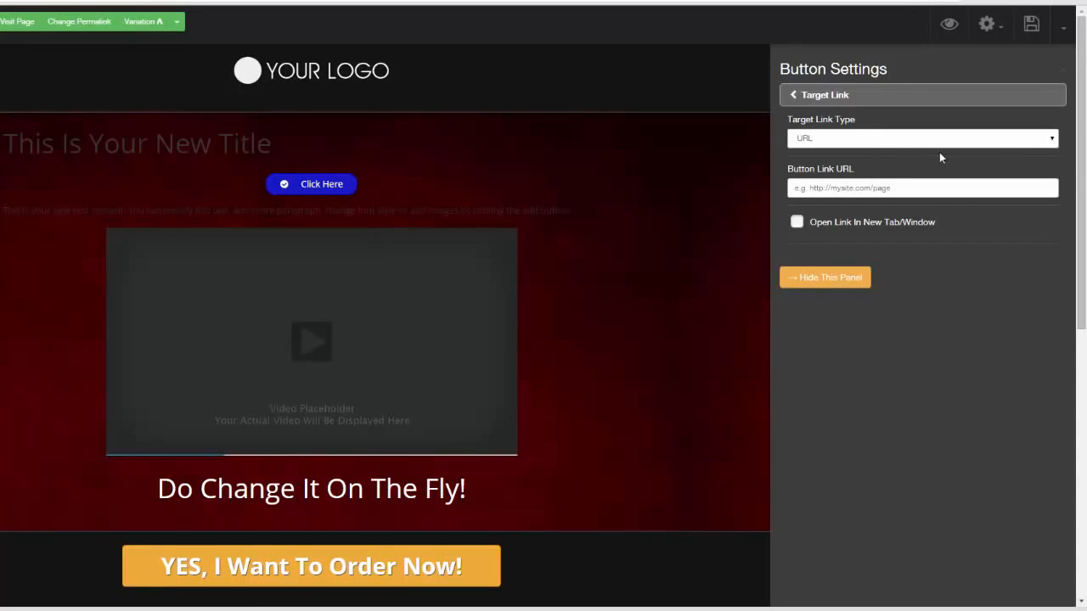
click(1051, 140)
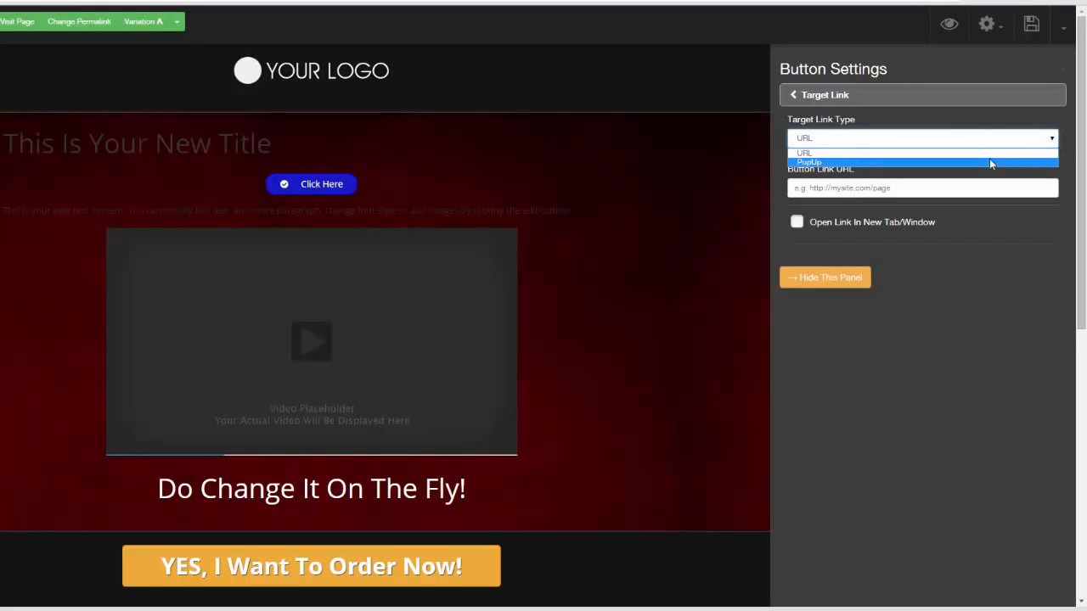
click(990, 159)
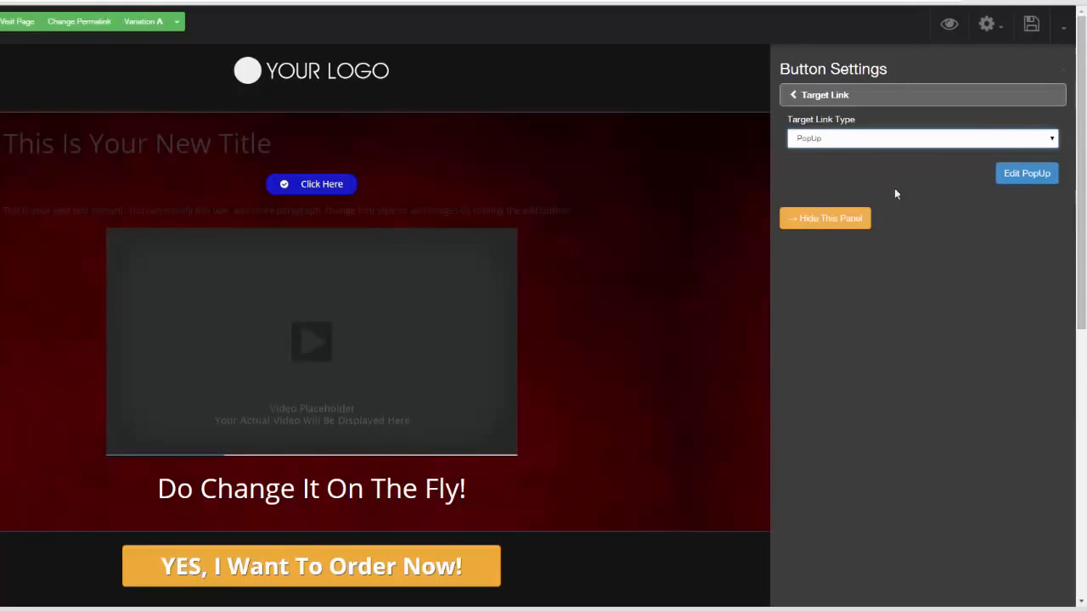
click(1025, 175)
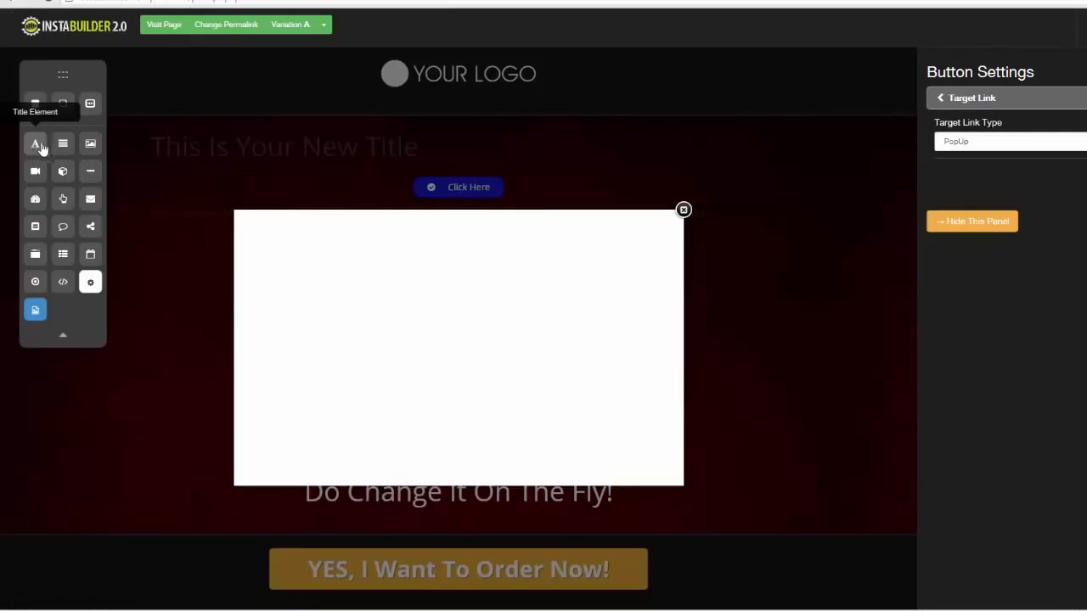
Step: Add a title element to the popup and center its text
drag(41, 149, 453, 241)
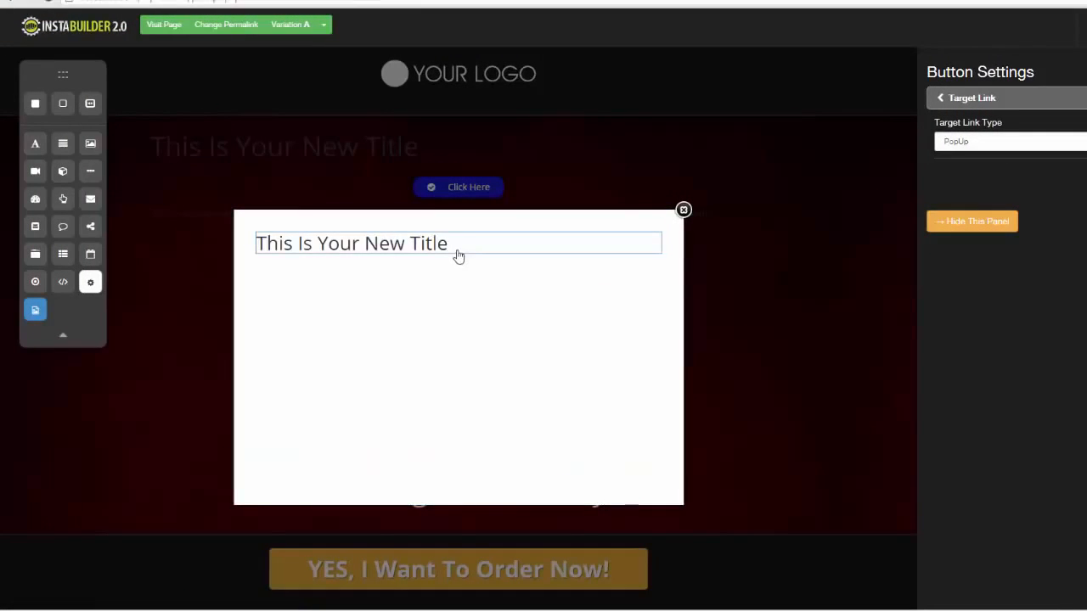
click(590, 272)
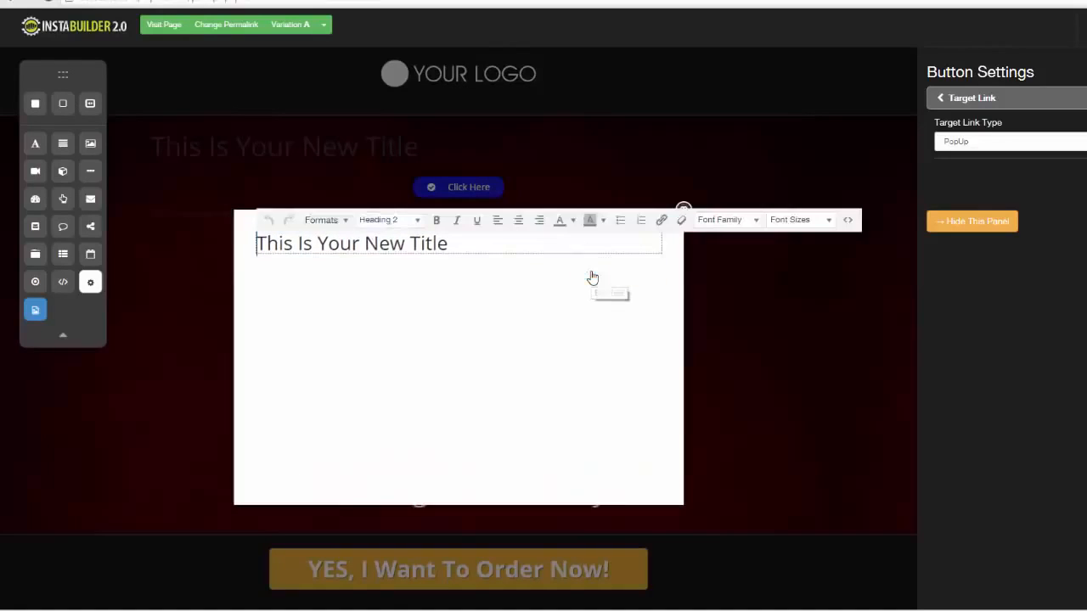
click(519, 220)
click(510, 320)
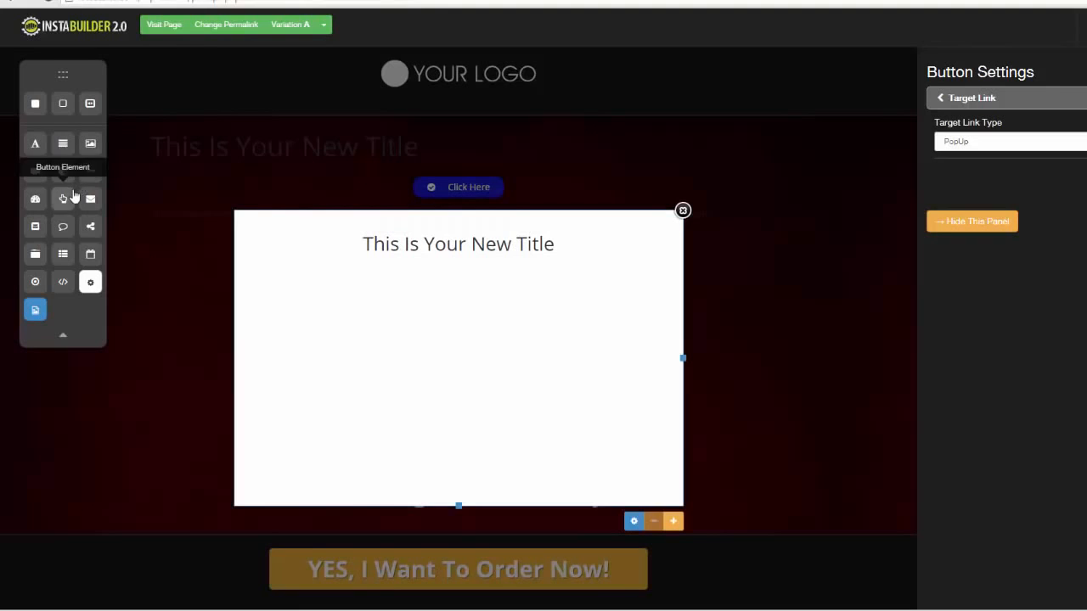
Step: Add an opt-in form below the popup's title and a text element between them, and close the popup
drag(90, 199, 475, 279)
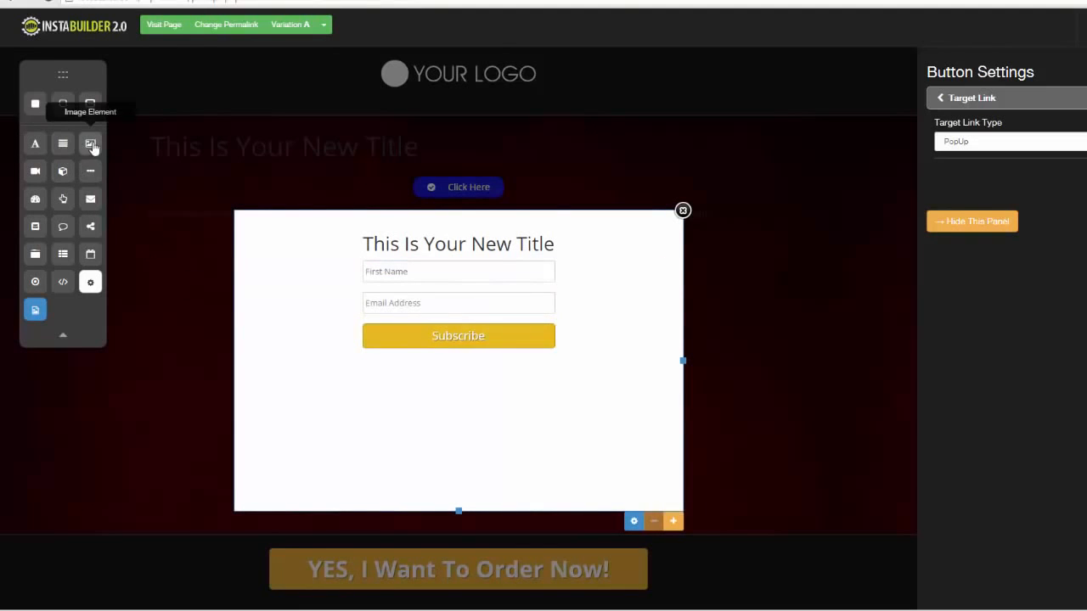
drag(63, 145, 396, 262)
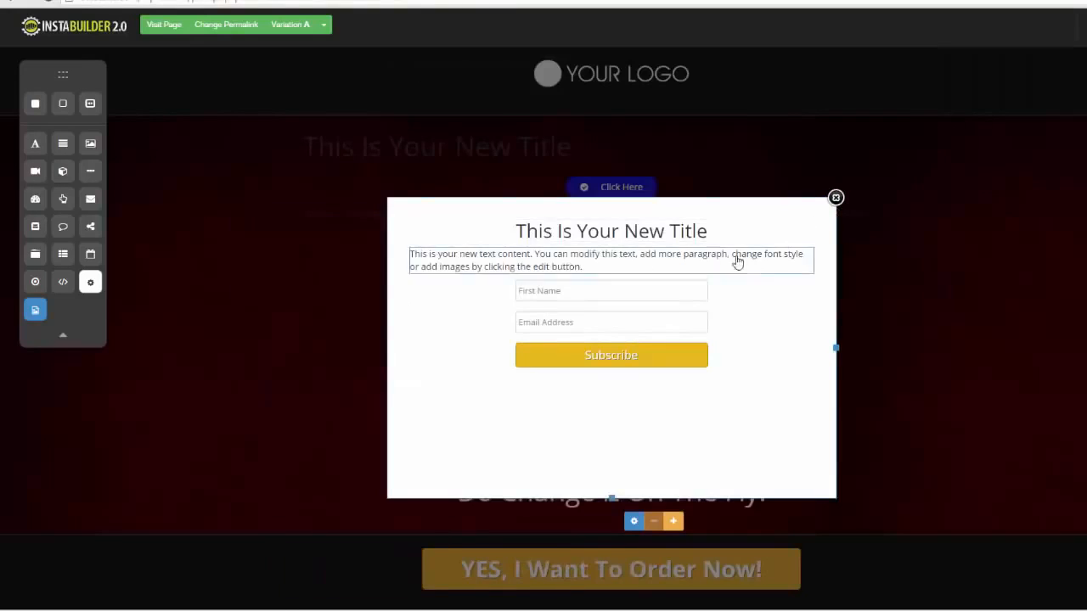
click(837, 198)
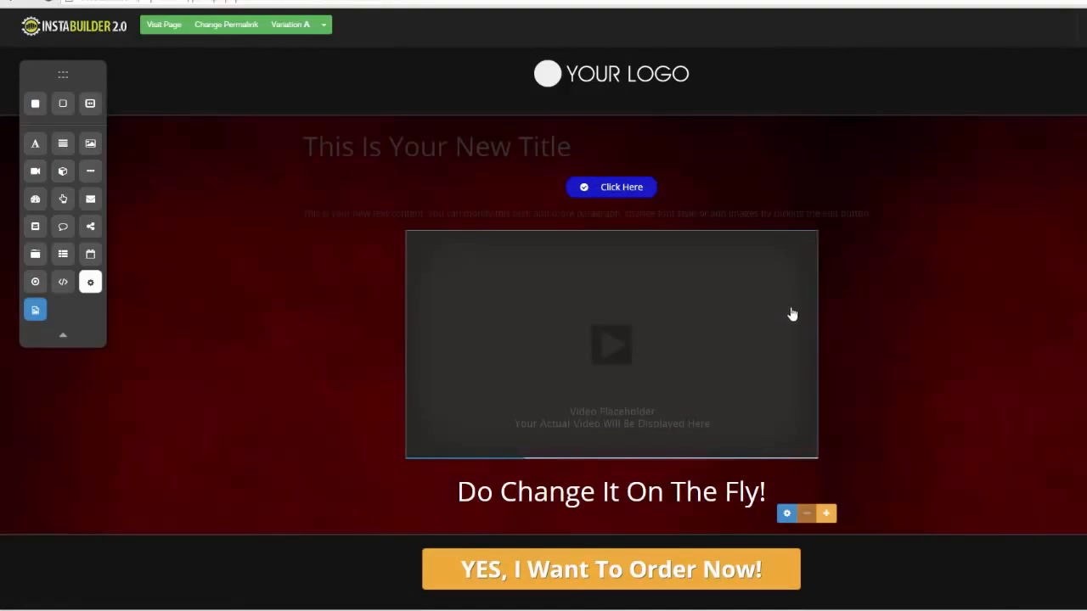
Step: Delete the text element below the Click Here button and the video placeholder
mouse_move(889, 238)
click(844, 237)
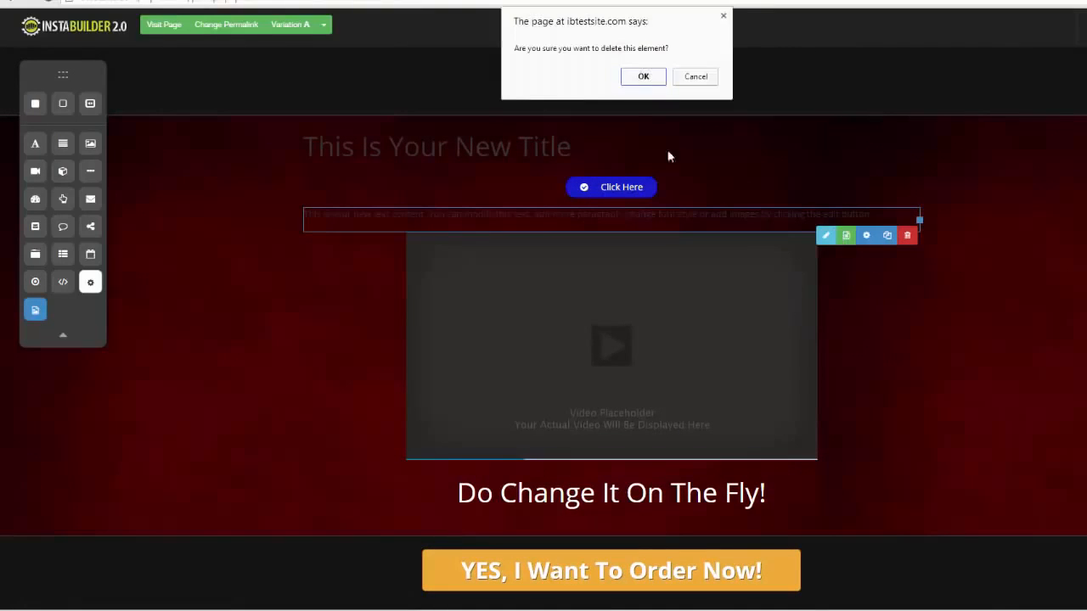
click(644, 76)
mouse_move(798, 279)
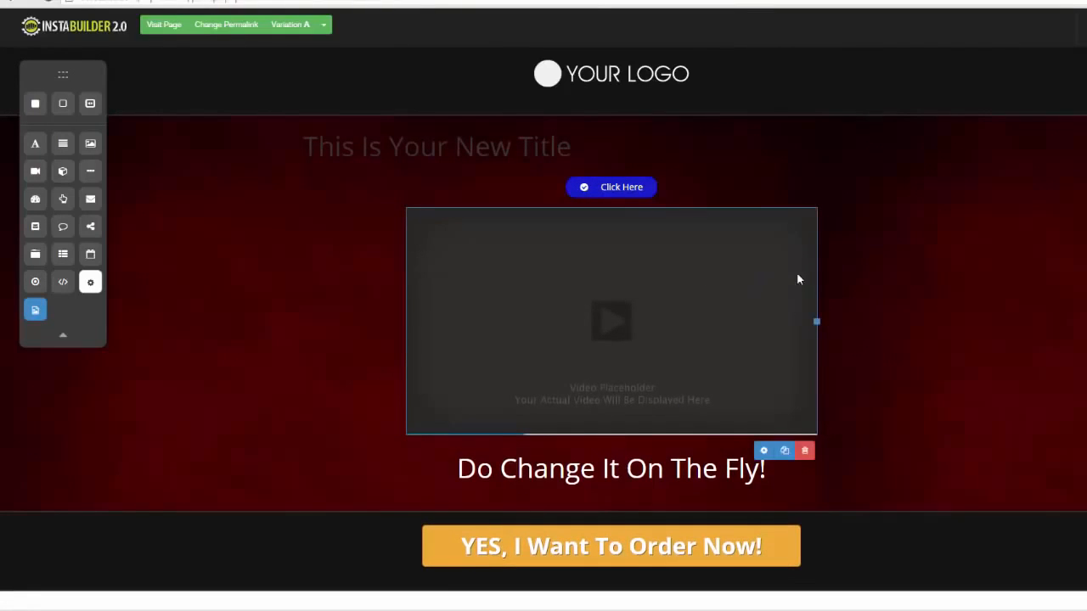
click(805, 450)
click(644, 76)
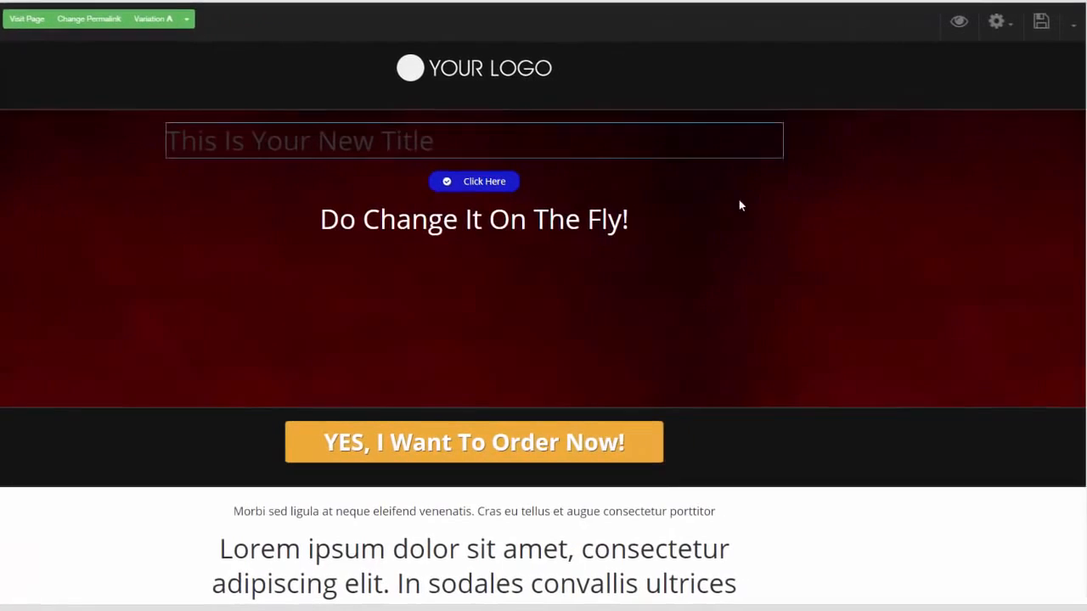
Step: Change the page template to the blue sales page template with the "Your Fancy Headline Goes Here..." headline
click(991, 32)
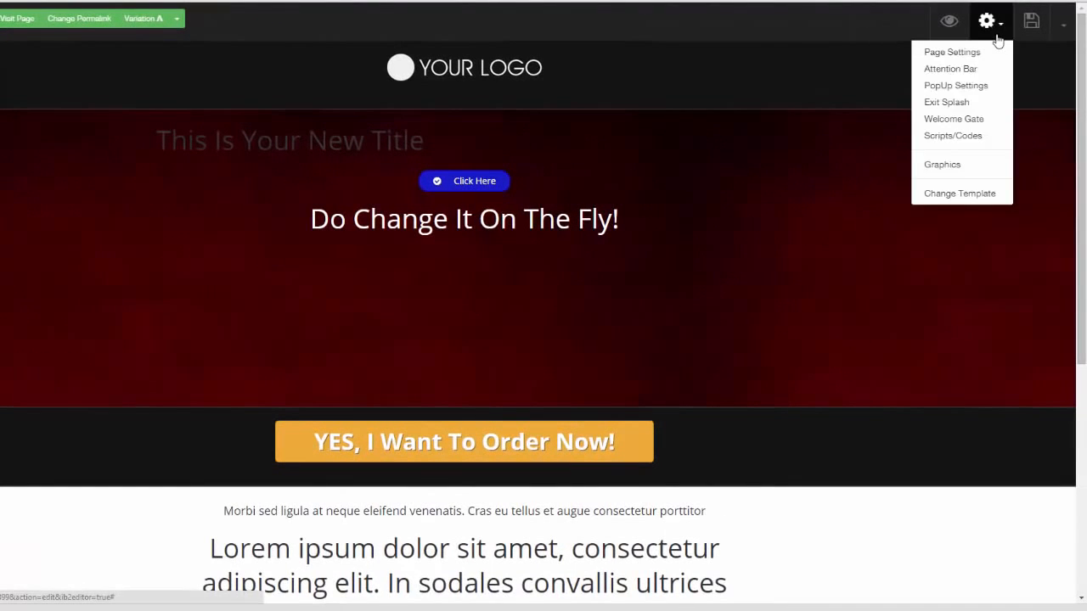
click(975, 197)
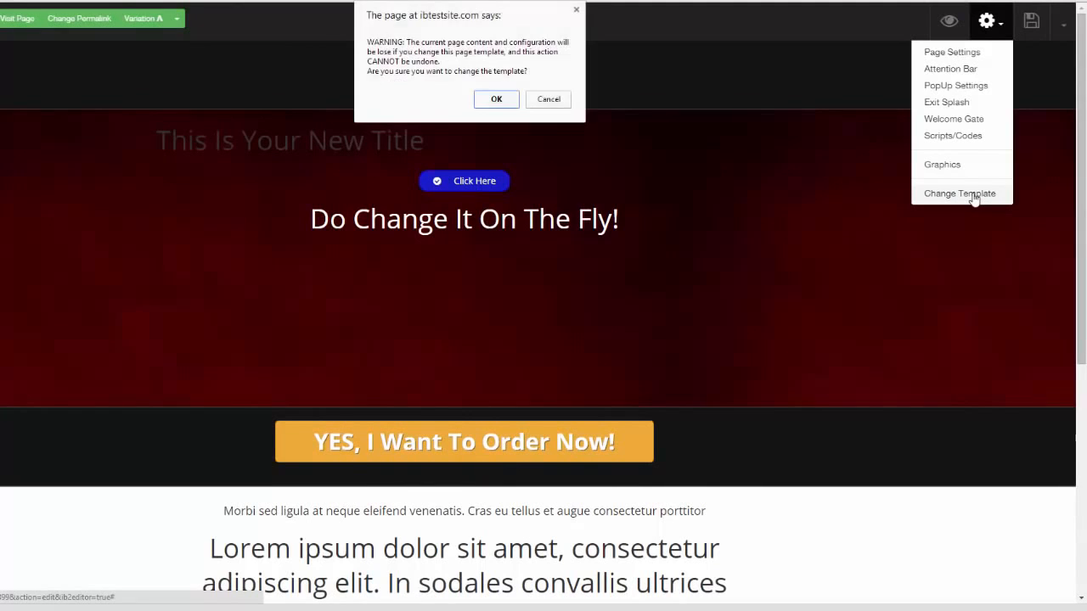
click(493, 104)
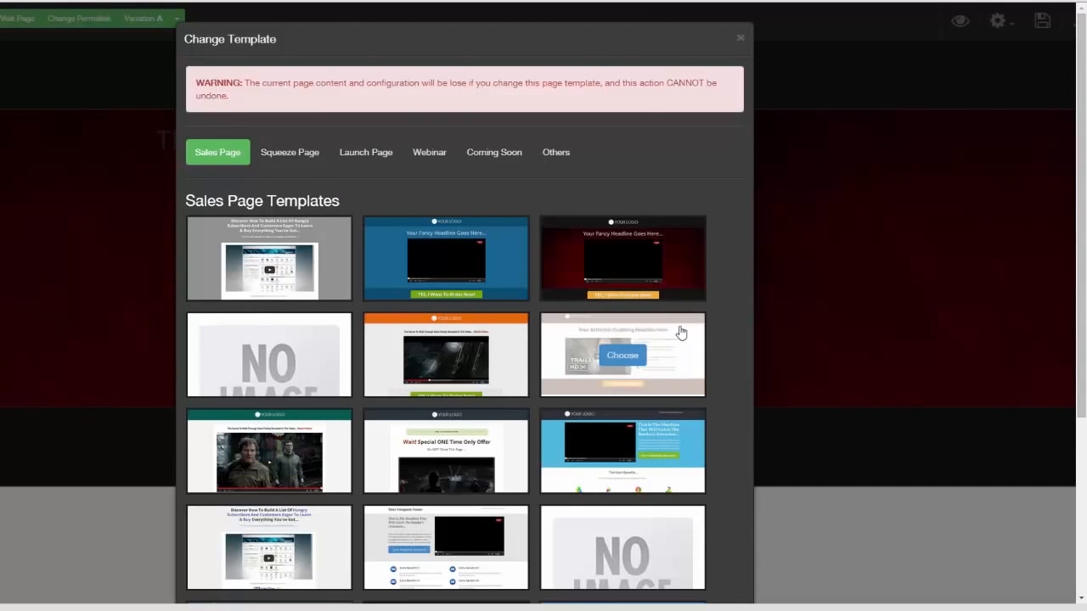
mouse_move(510, 277)
click(443, 260)
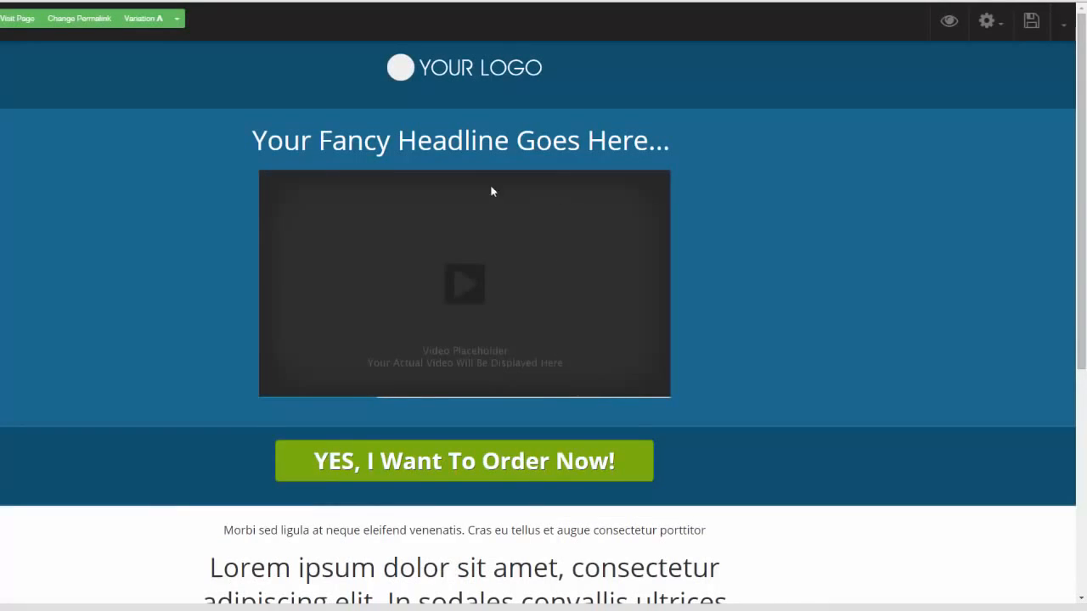
Step: Delete the video placeholder and the headline from the blue section
mouse_move(694, 423)
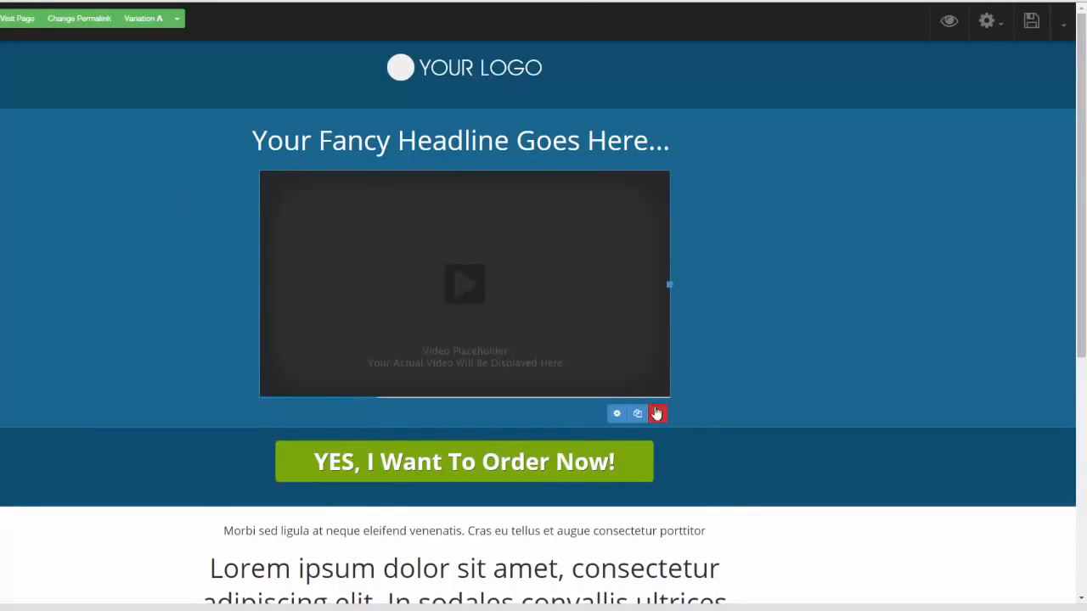
click(656, 414)
click(493, 72)
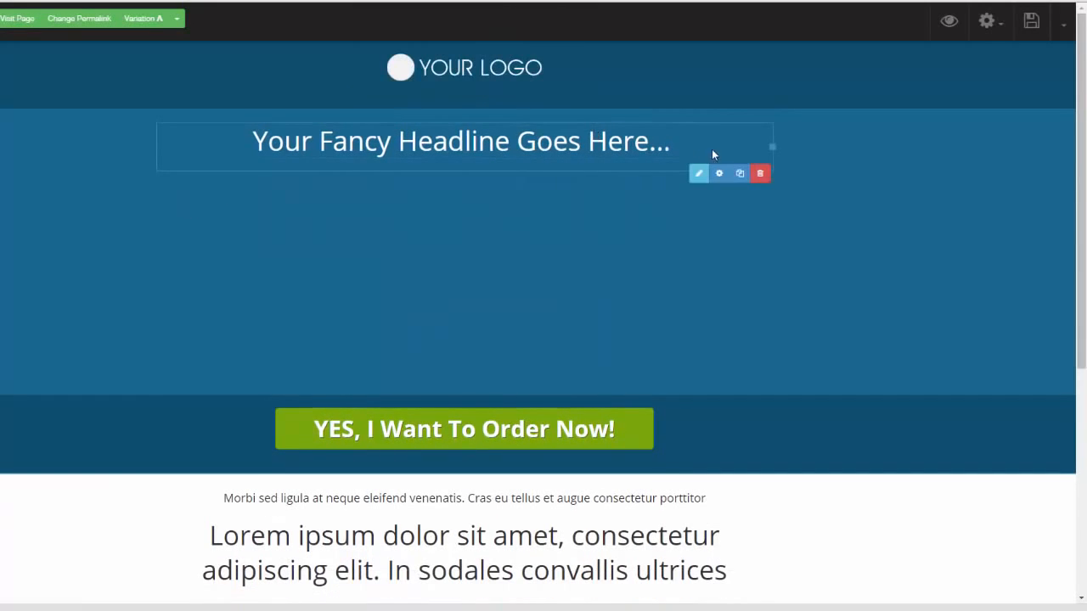
click(759, 173)
click(505, 73)
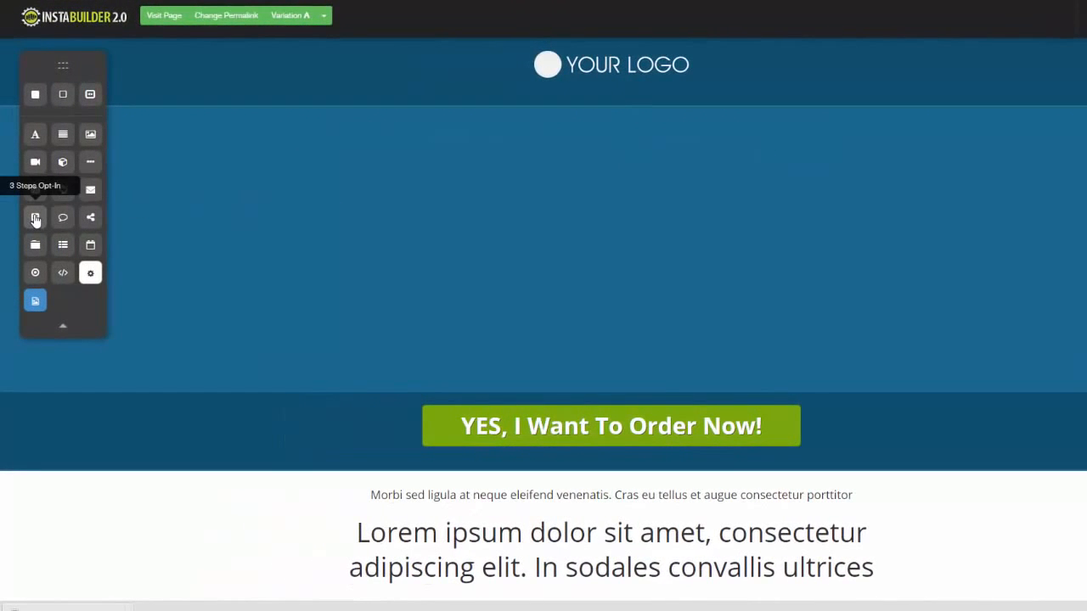
Step: Add a 3 Steps Opt-In element to the empty blue section and go through its video and registration steps
drag(36, 219, 754, 204)
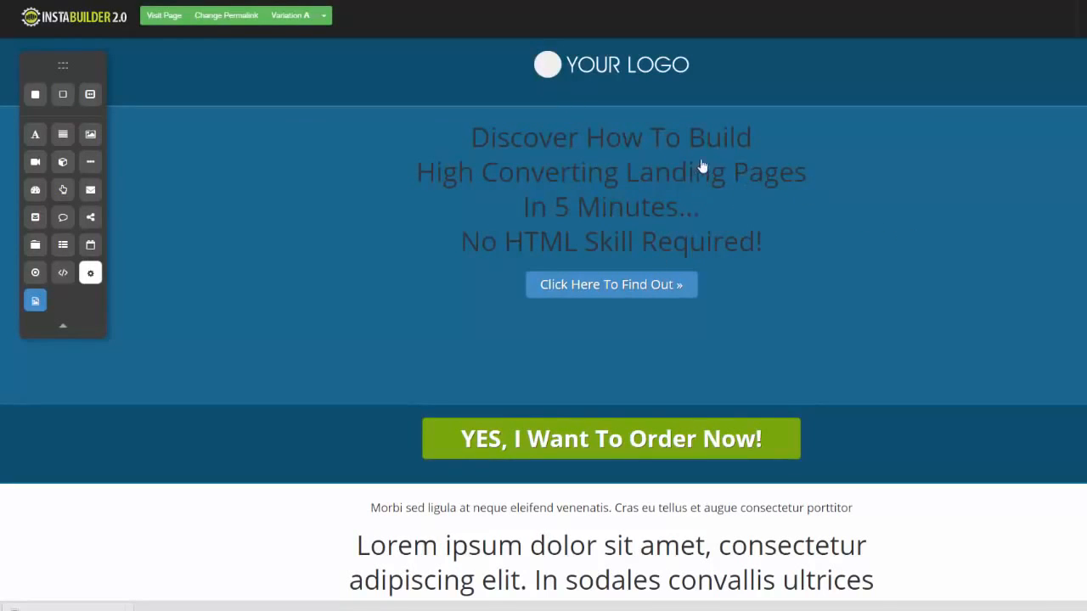
mouse_move(641, 275)
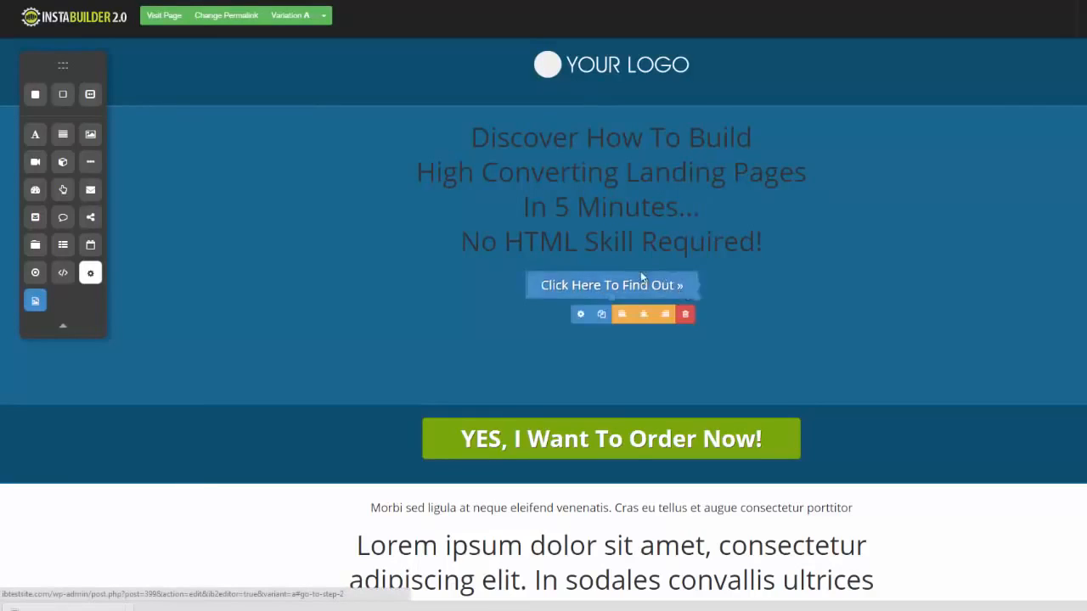
click(774, 282)
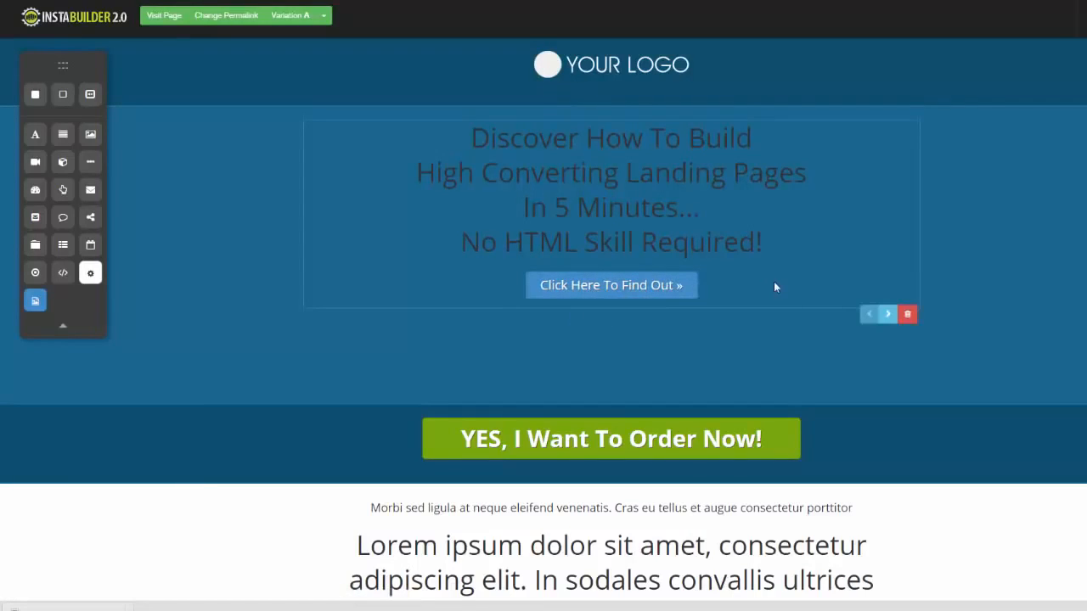
click(889, 315)
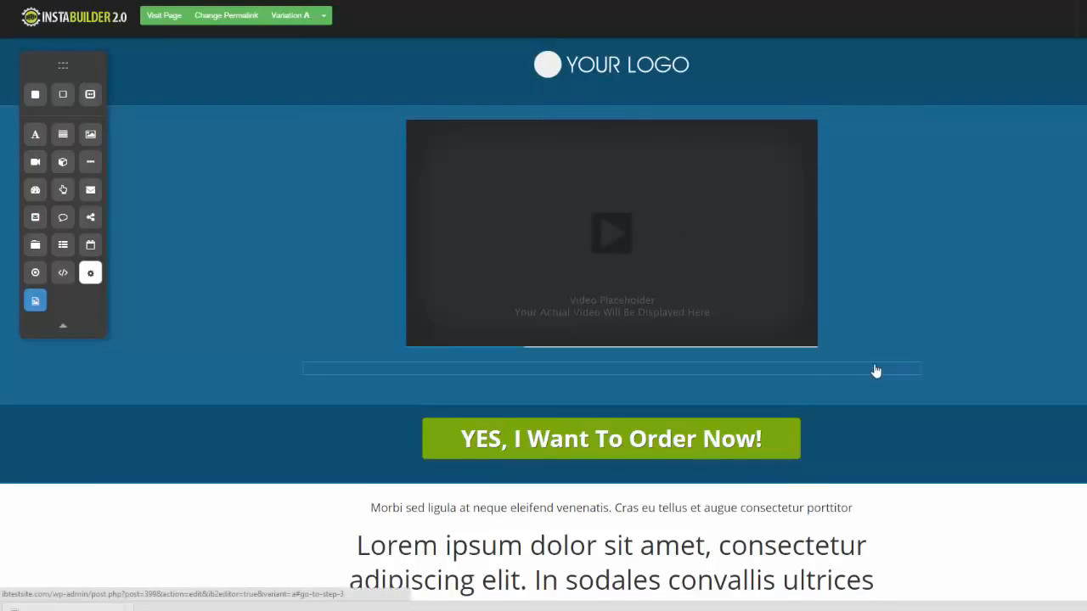
mouse_move(877, 371)
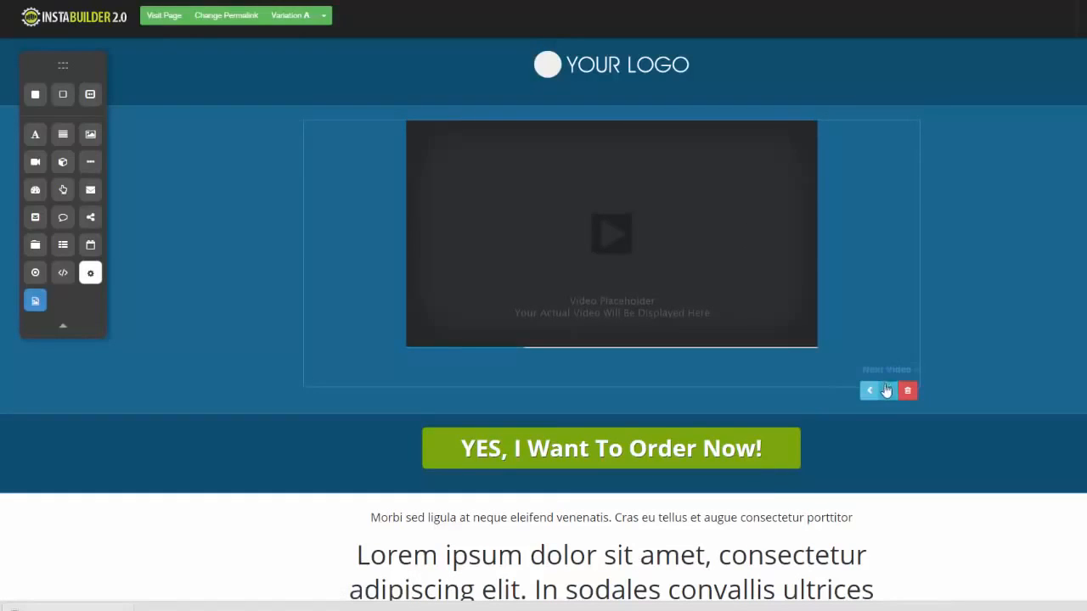
click(888, 392)
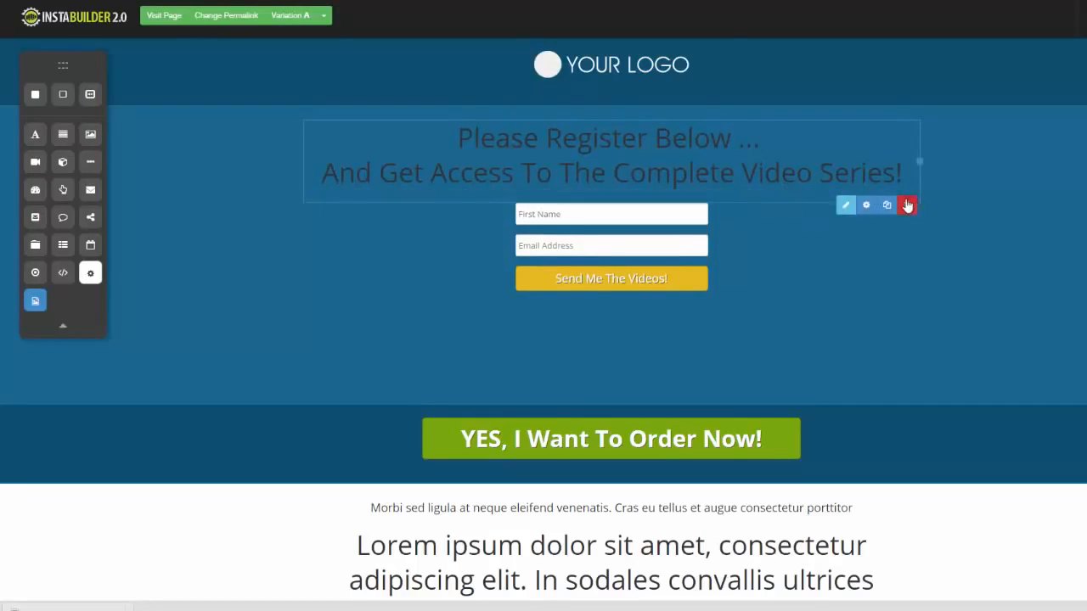
Step: Delete the registration heading and the whole 3 Steps Opt-In element
click(907, 206)
click(661, 70)
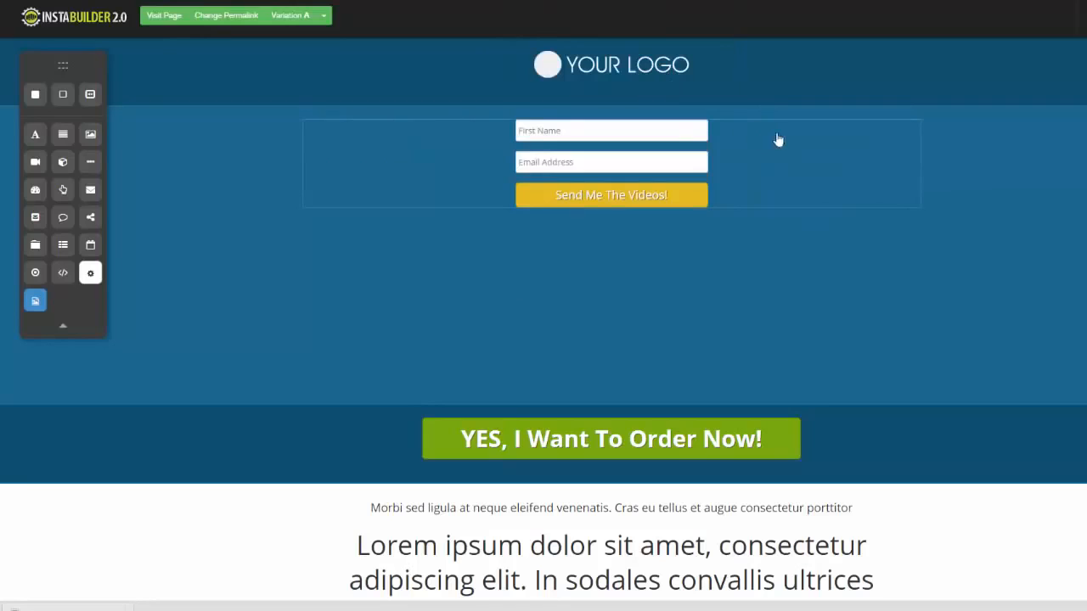
click(907, 223)
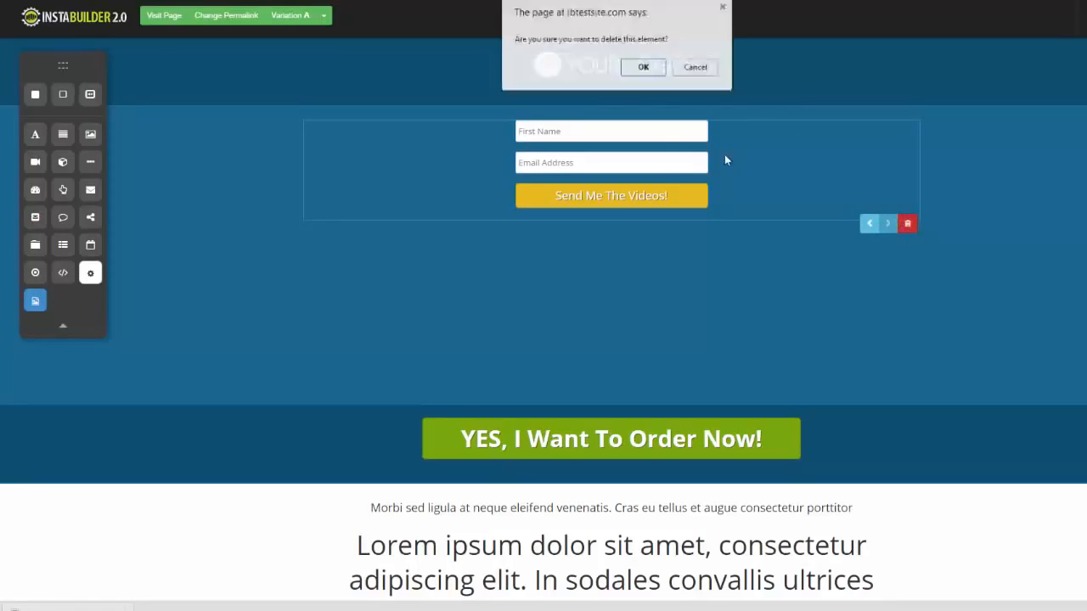
click(643, 68)
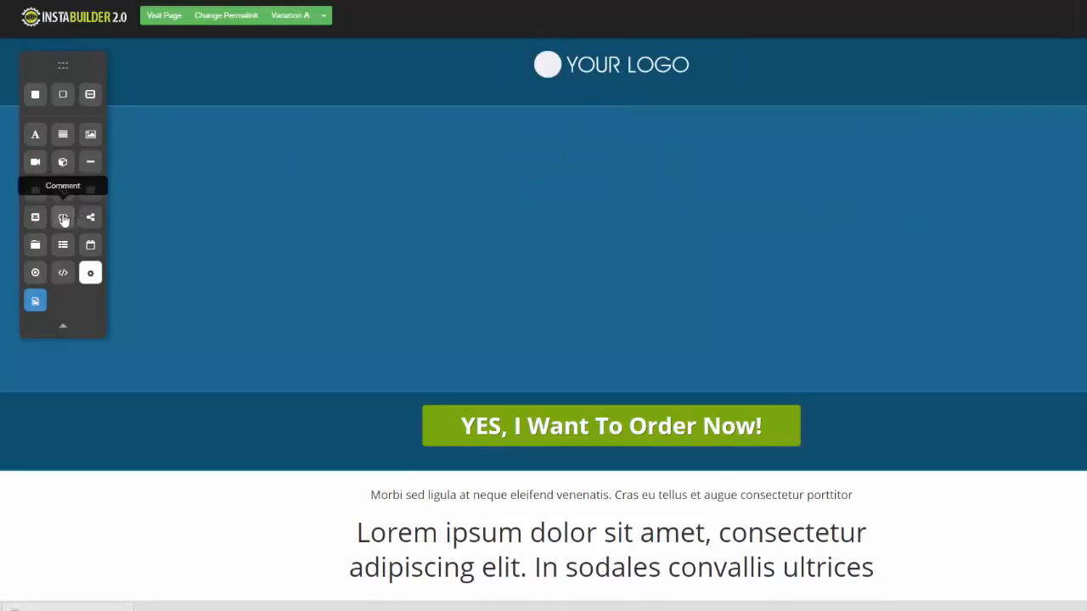
Step: Add a comment element to the blue section and a social share element below it
drag(63, 217, 501, 134)
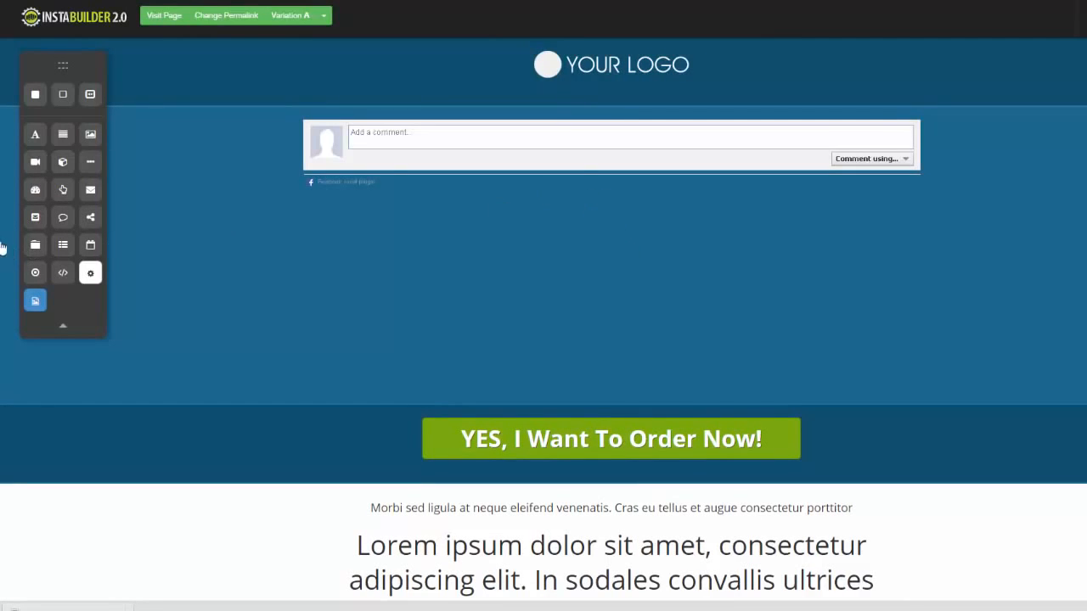
drag(90, 218, 438, 238)
Step: Set the social share buttons to the Small style, exclude LinkedIn, and hide the settings
mouse_move(473, 246)
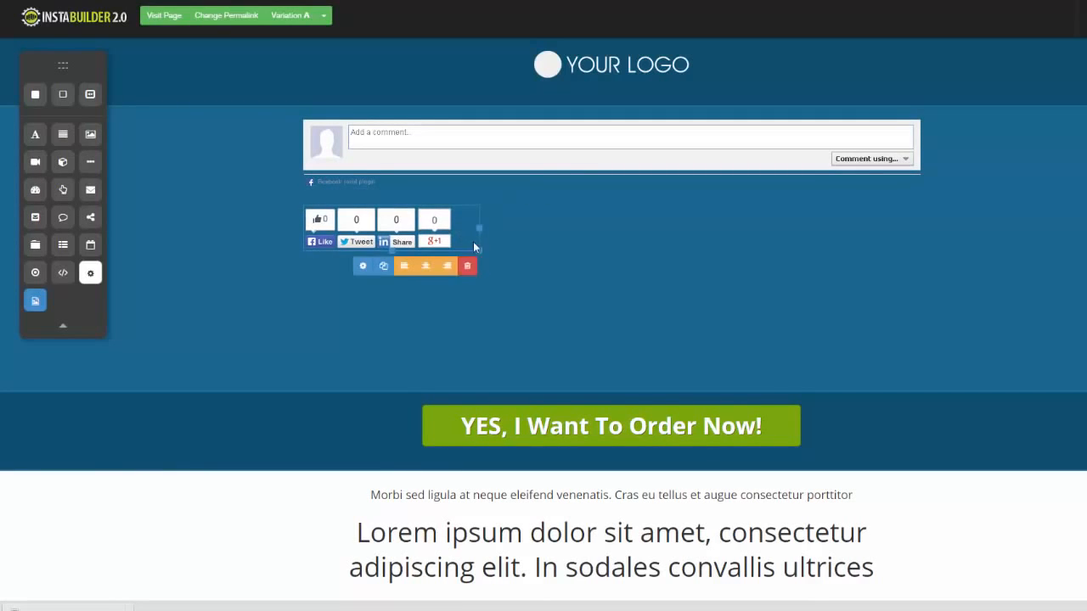
click(363, 266)
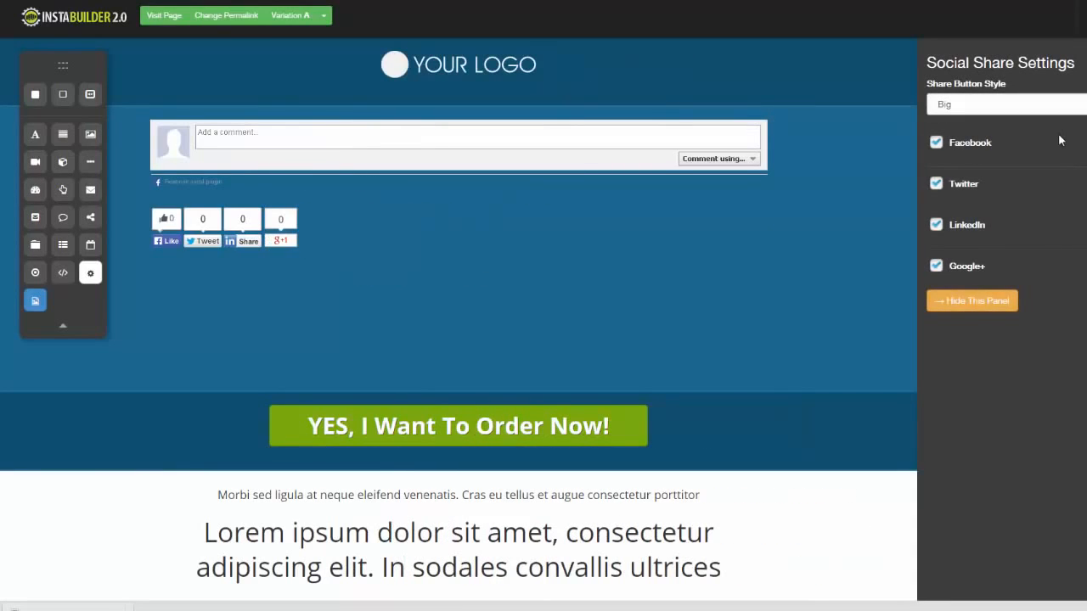
click(1008, 104)
click(949, 131)
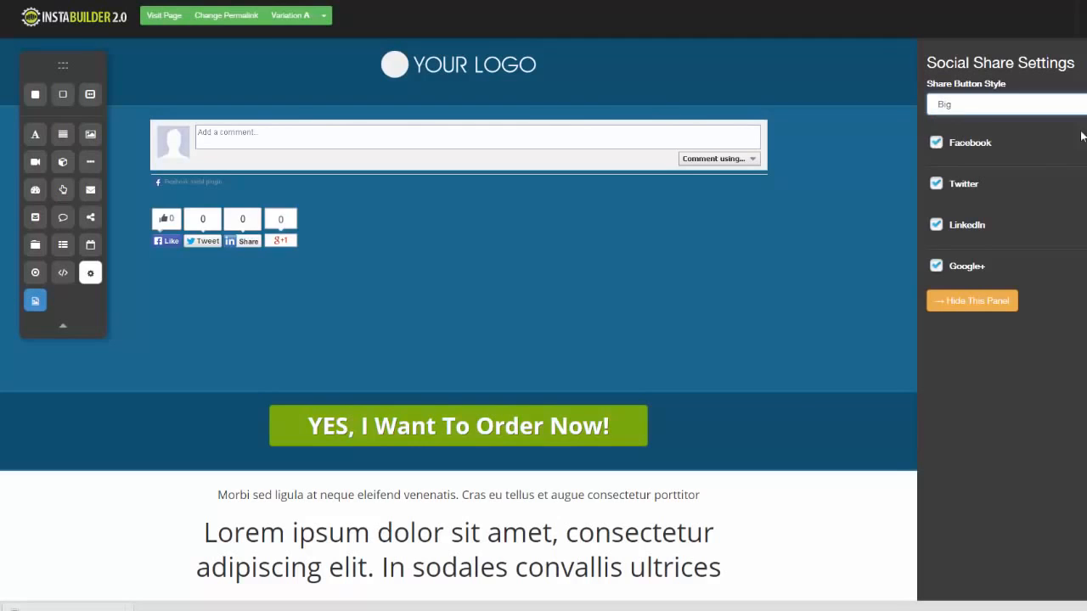
click(938, 226)
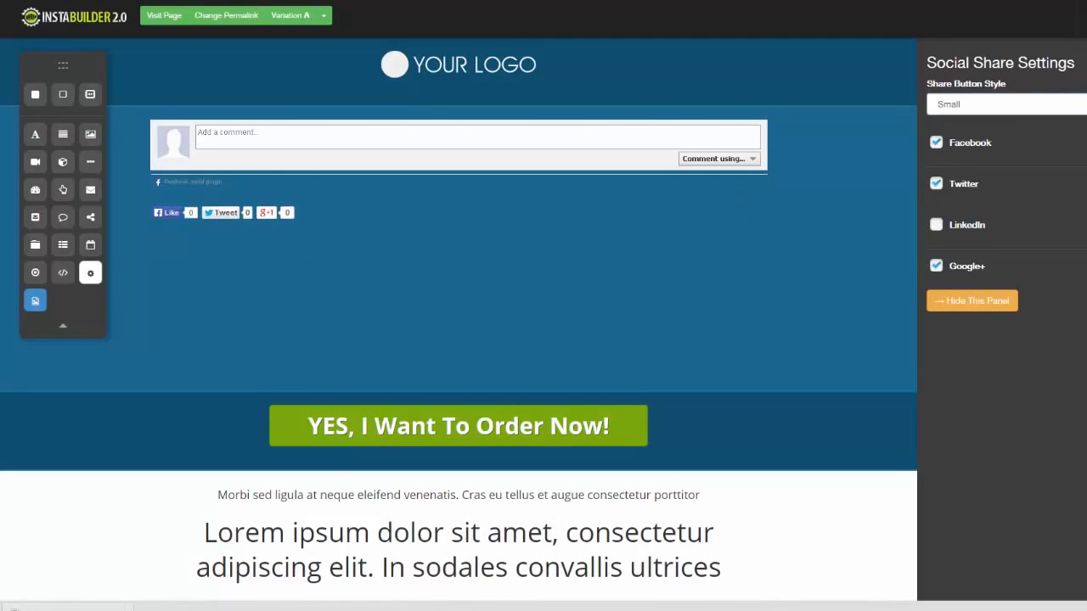
click(972, 301)
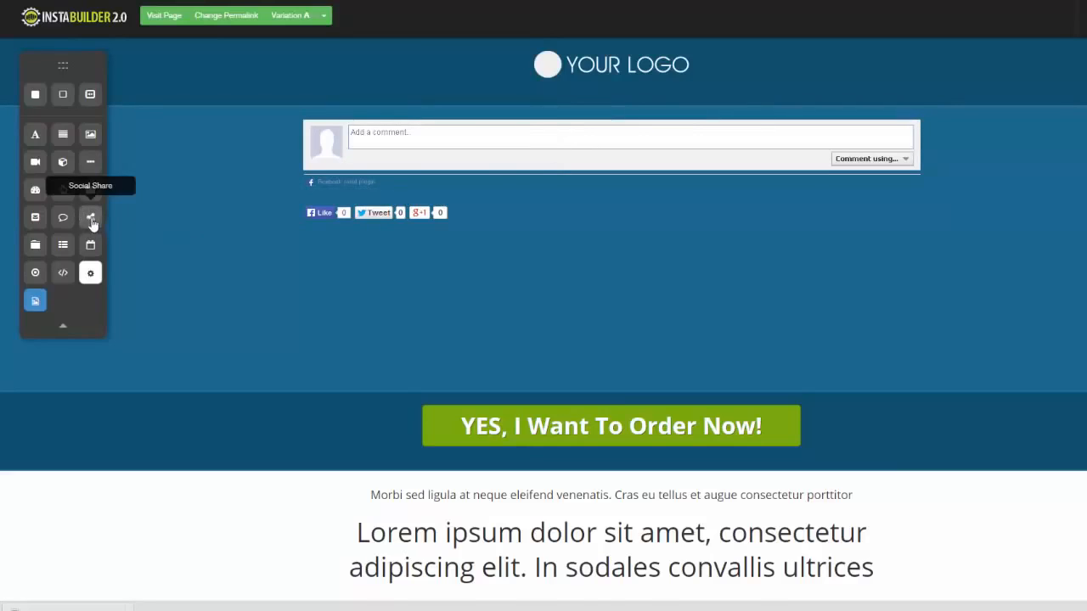
Step: Try a tabbed content element above the share buttons, and delete it together with the comment box
drag(38, 249, 507, 221)
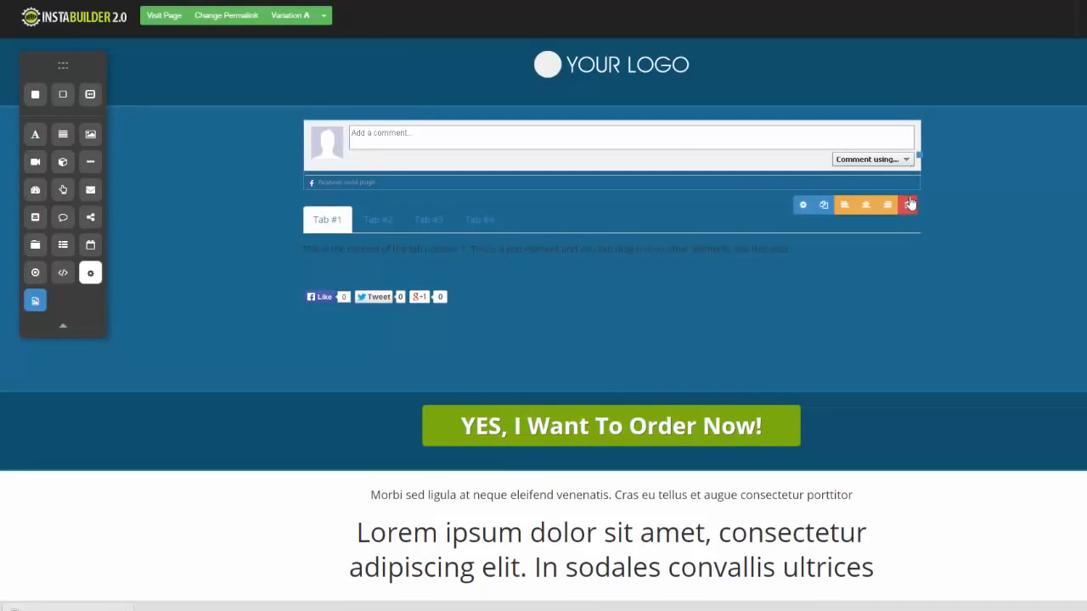
click(907, 204)
click(645, 68)
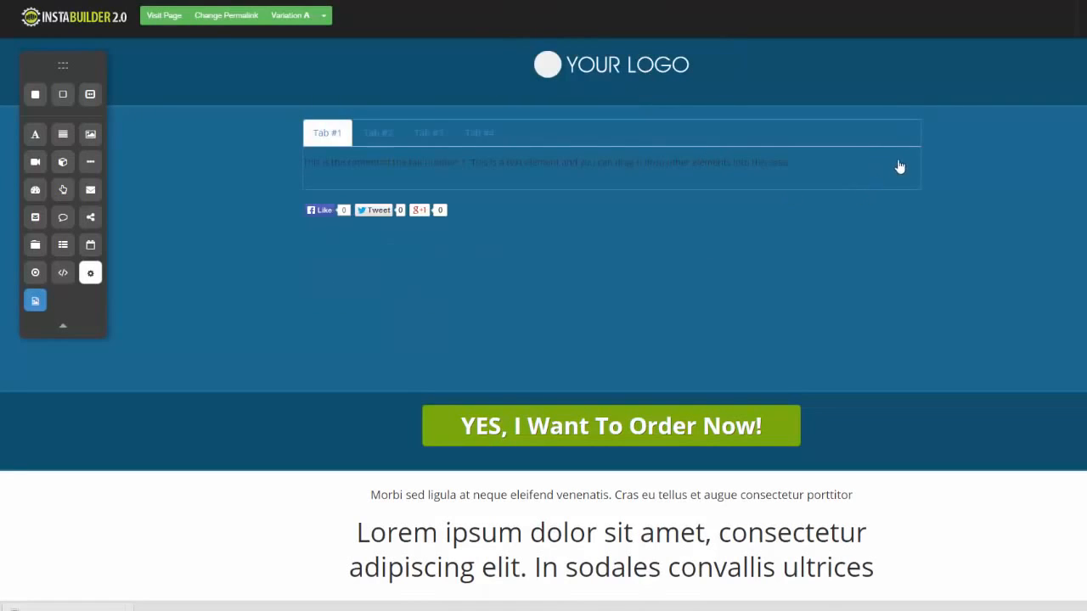
mouse_move(909, 184)
click(908, 205)
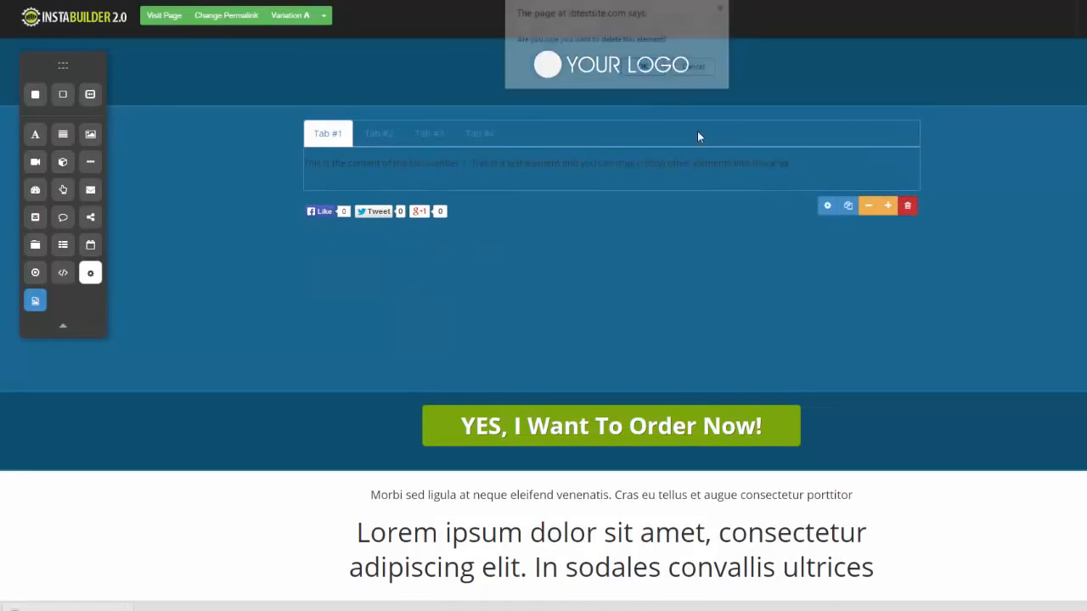
click(644, 68)
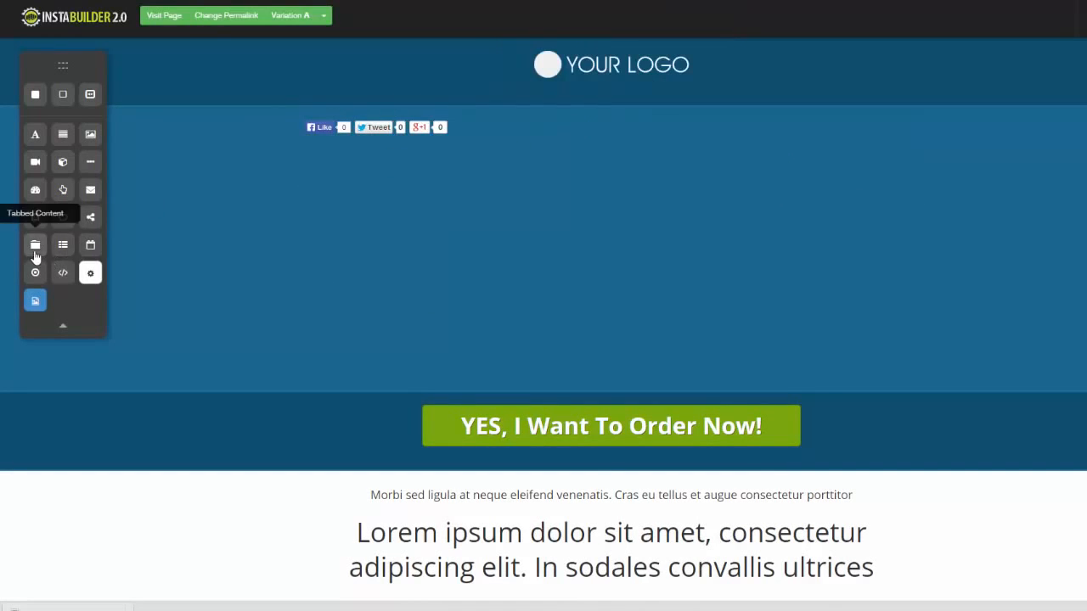
Step: Add a menu element below the social share buttons and set it to display Demo Menu
drag(63, 246, 416, 162)
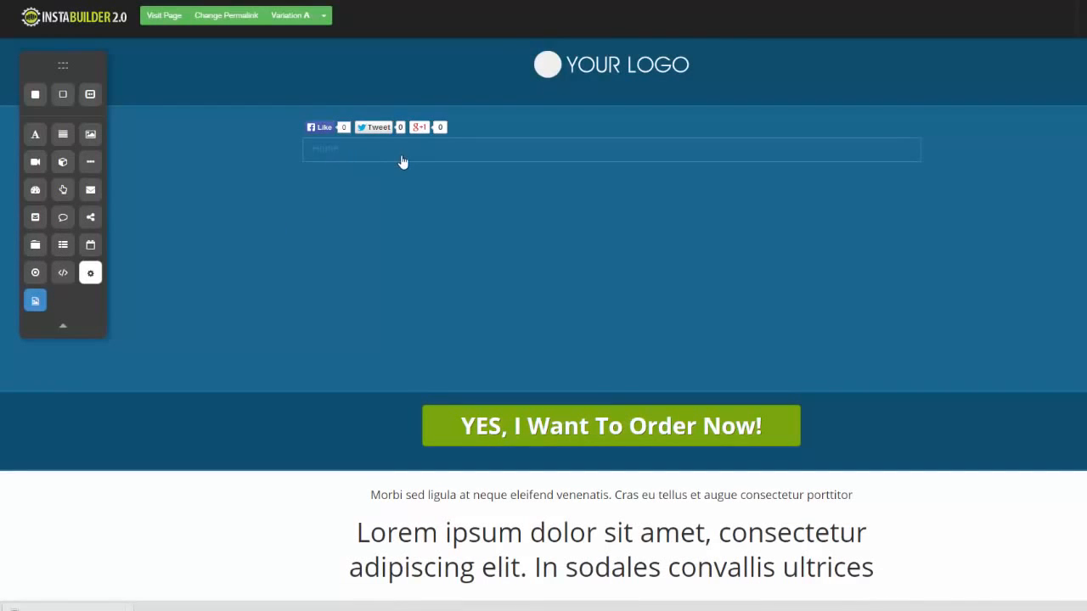
click(803, 176)
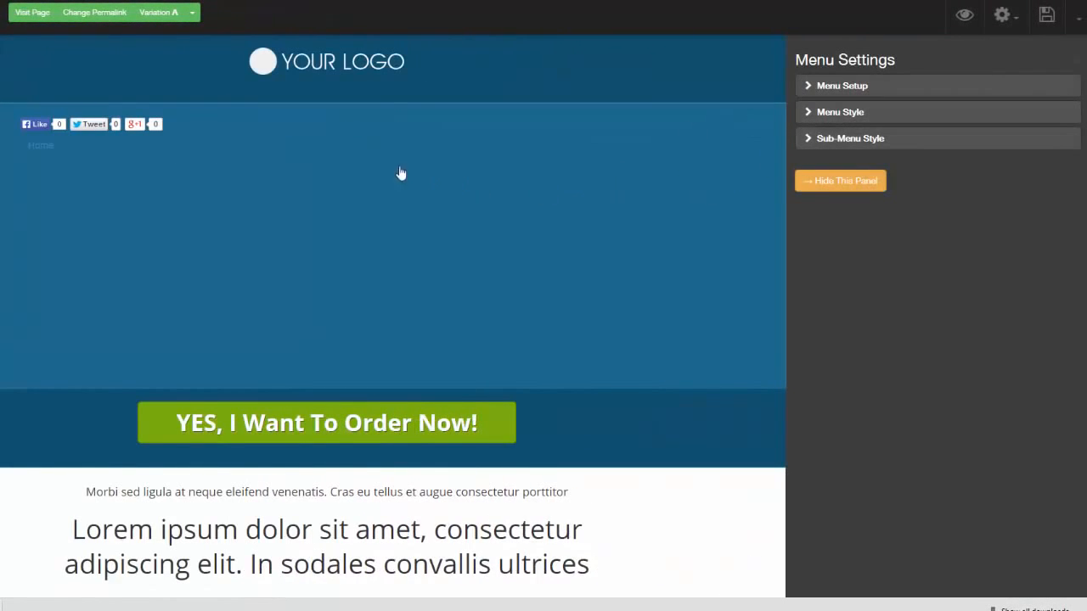
click(808, 88)
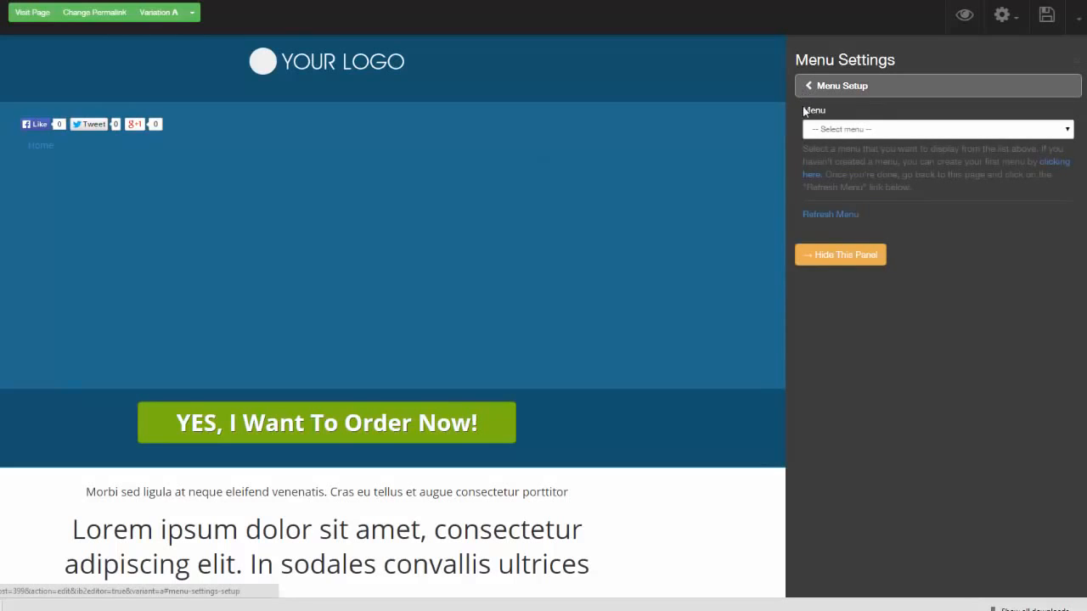
click(1056, 132)
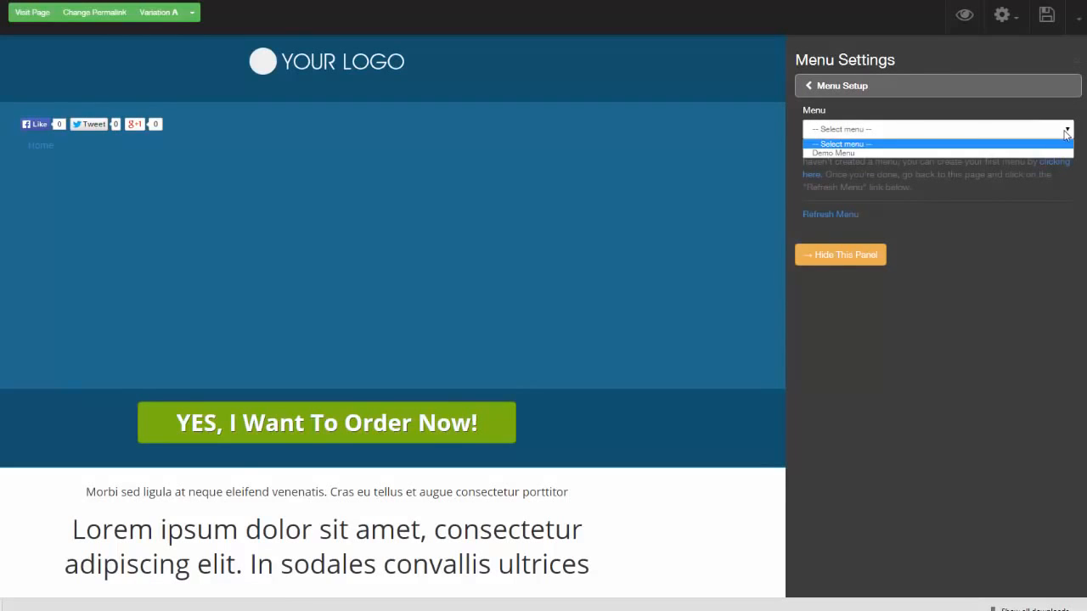
click(837, 154)
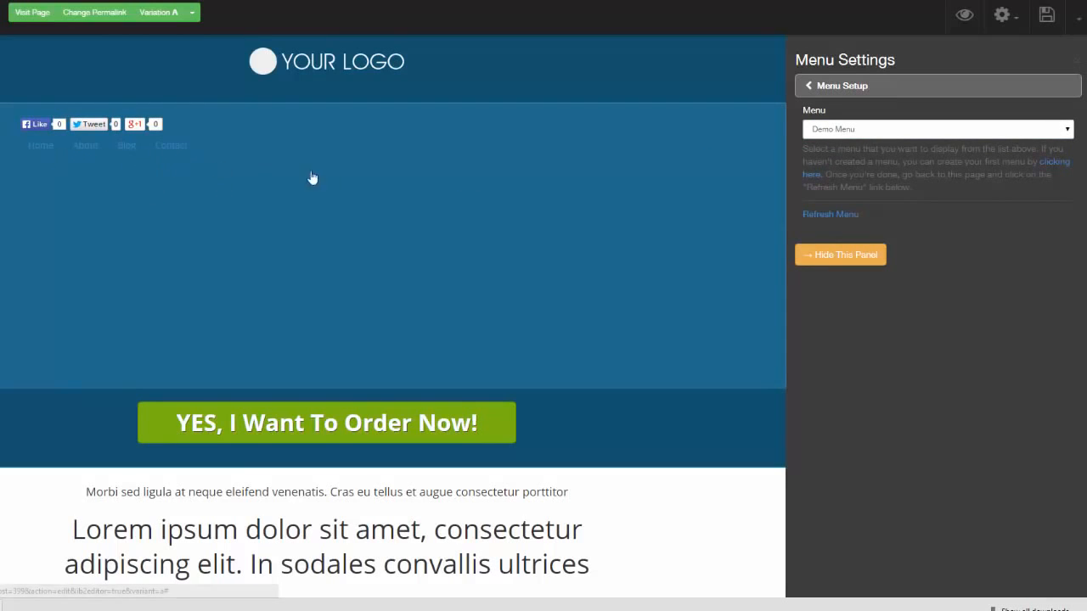
click(814, 89)
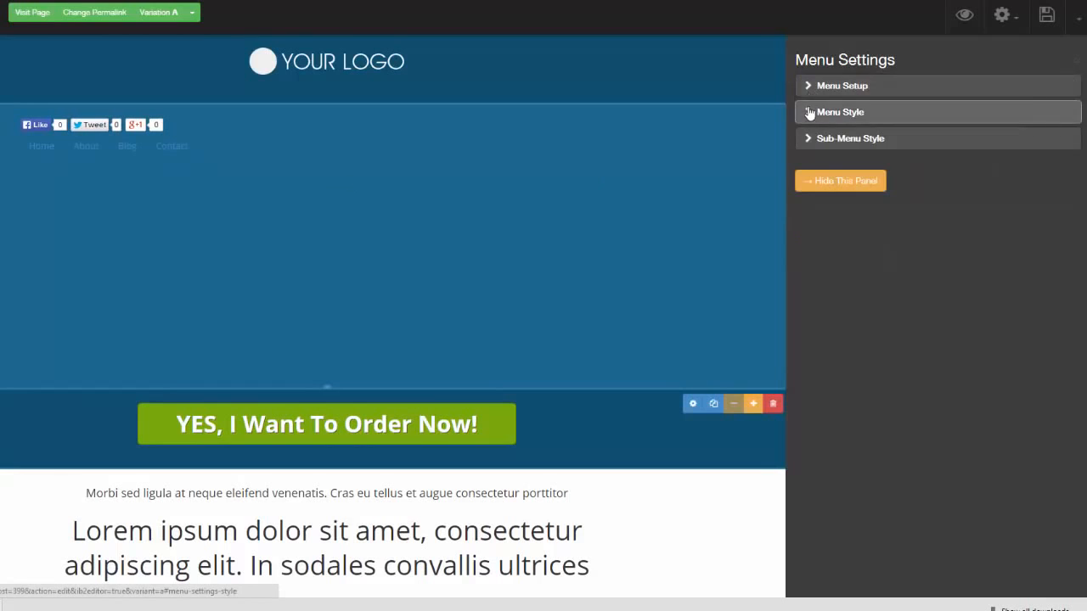
Step: Try the Plain (/w pipe) style on the menu, and set its style to Flat-Box
click(812, 111)
click(1050, 134)
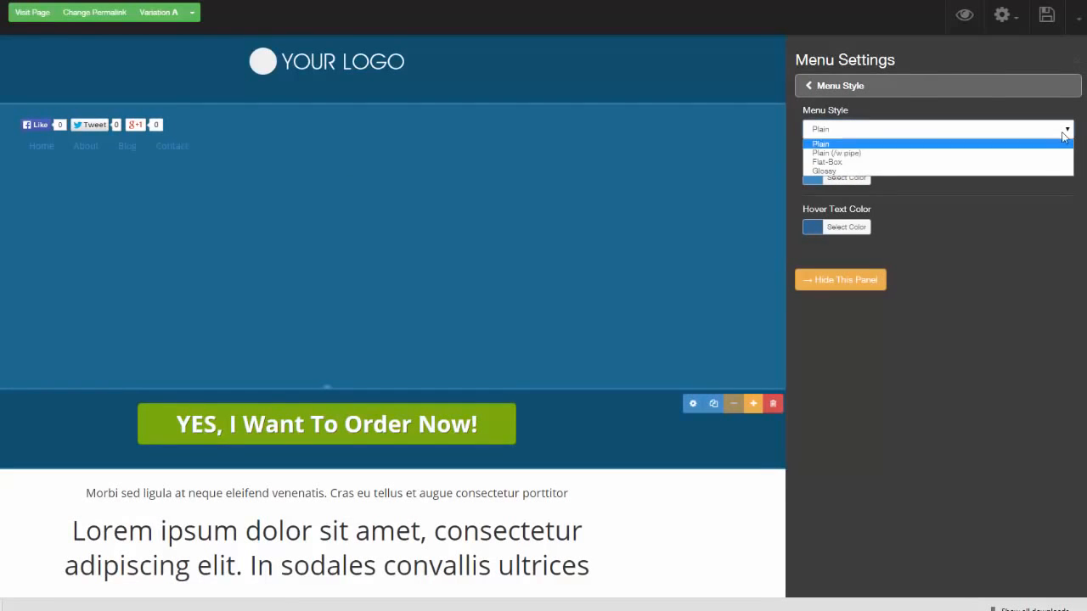
click(1036, 153)
click(1067, 131)
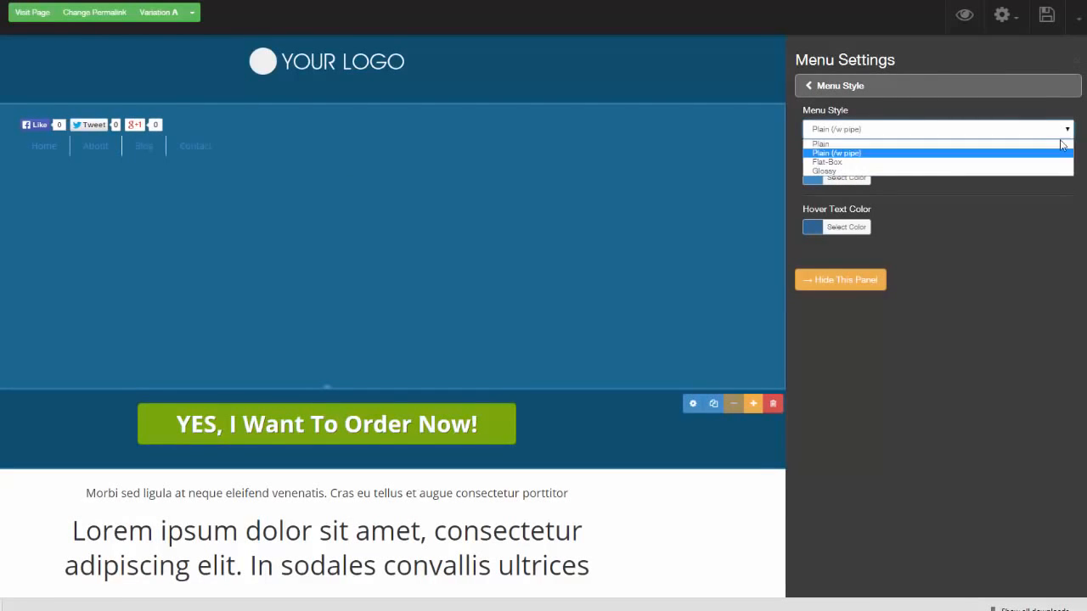
click(1043, 160)
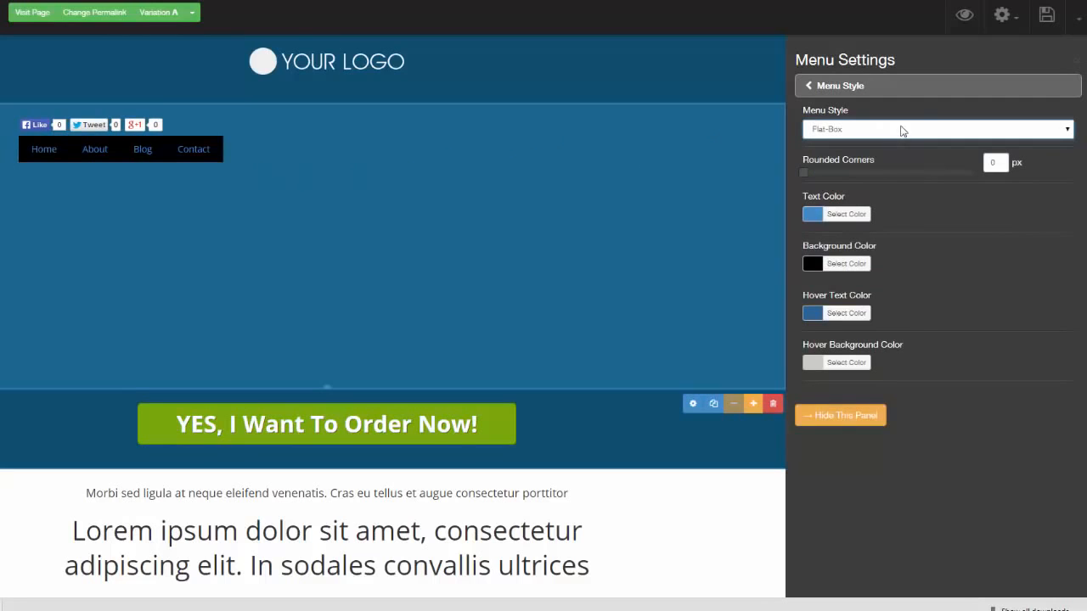
Step: Set the menu's background color to #acfbf9 and its rounded corners to 6 px, and close its settings
click(841, 265)
click(834, 320)
drag(896, 327, 882, 360)
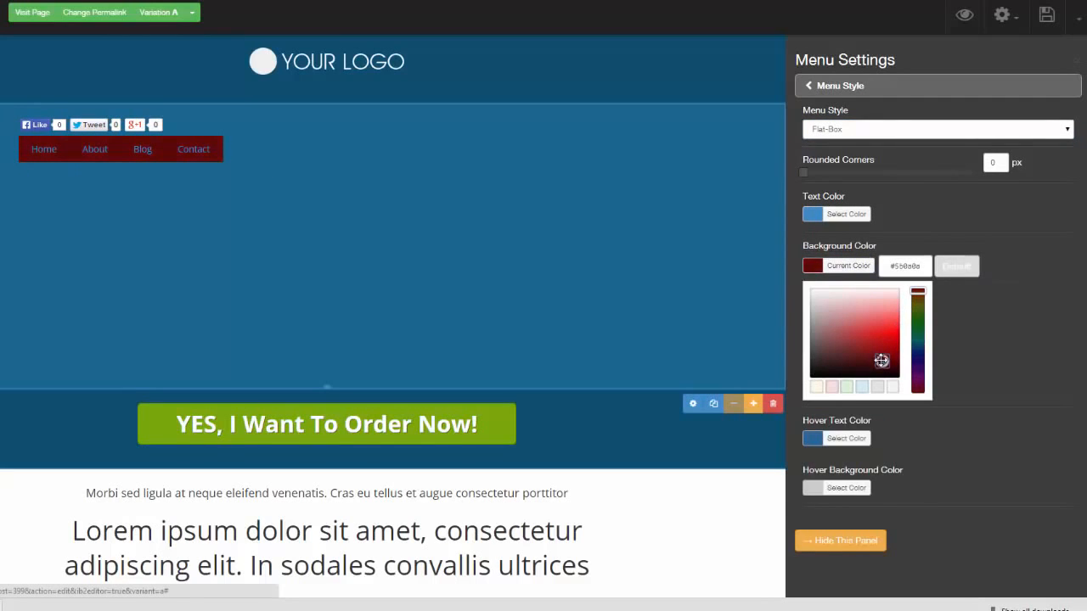
click(920, 339)
click(893, 304)
drag(807, 172, 854, 170)
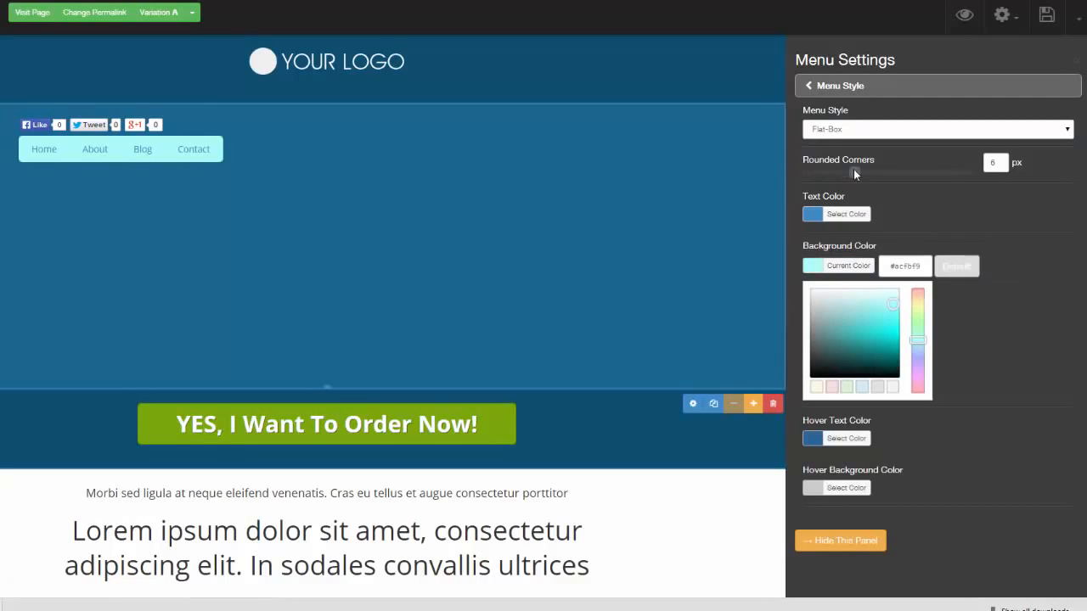
click(810, 88)
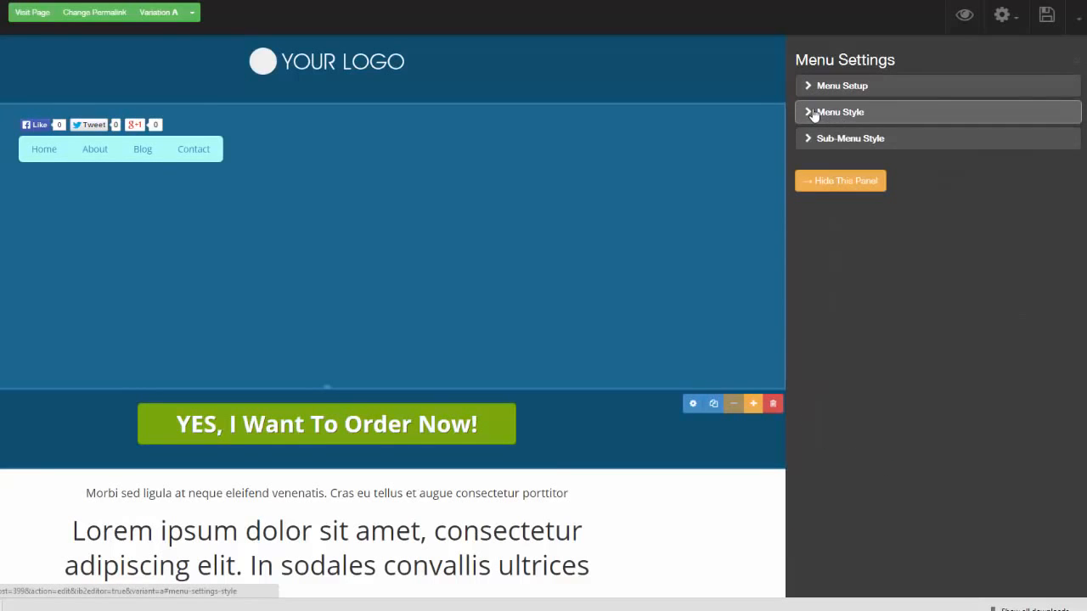
click(809, 140)
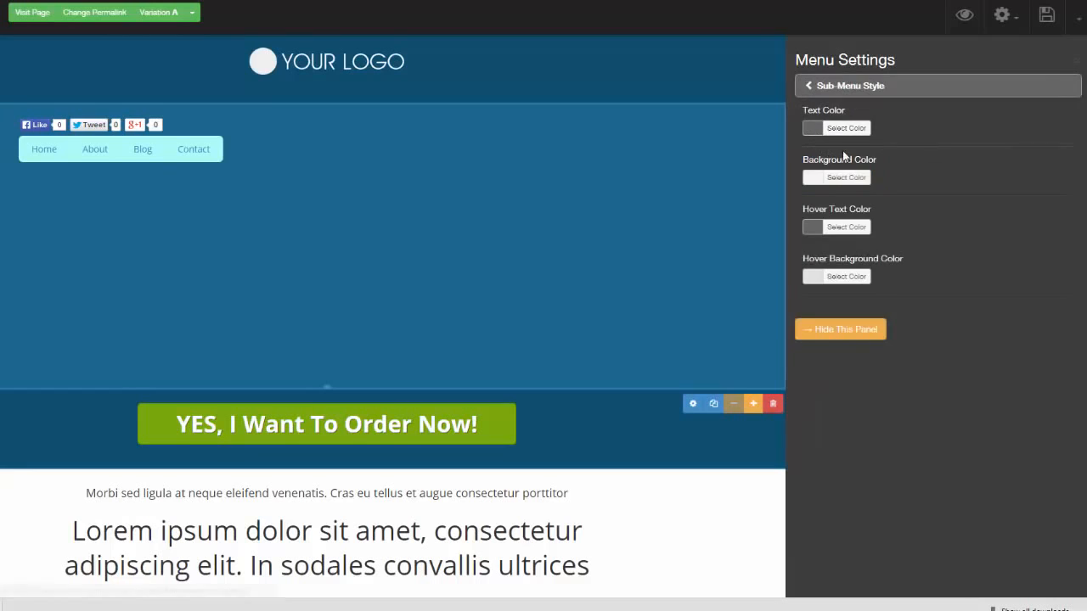
click(1078, 63)
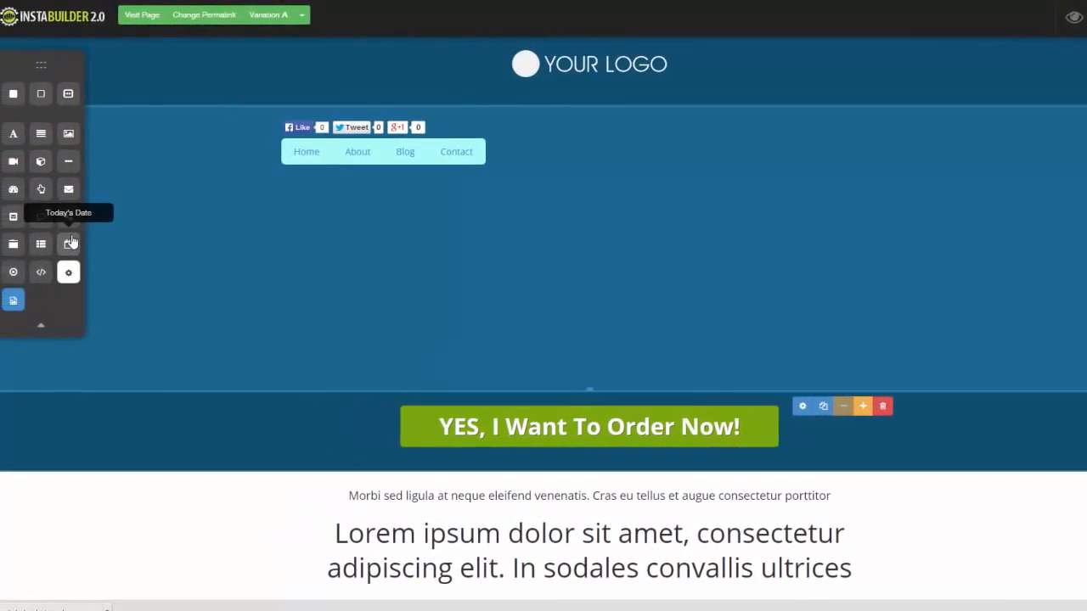
Step: Add a Today's Date element below the menu, view its date settings, and hide them
drag(92, 247, 529, 182)
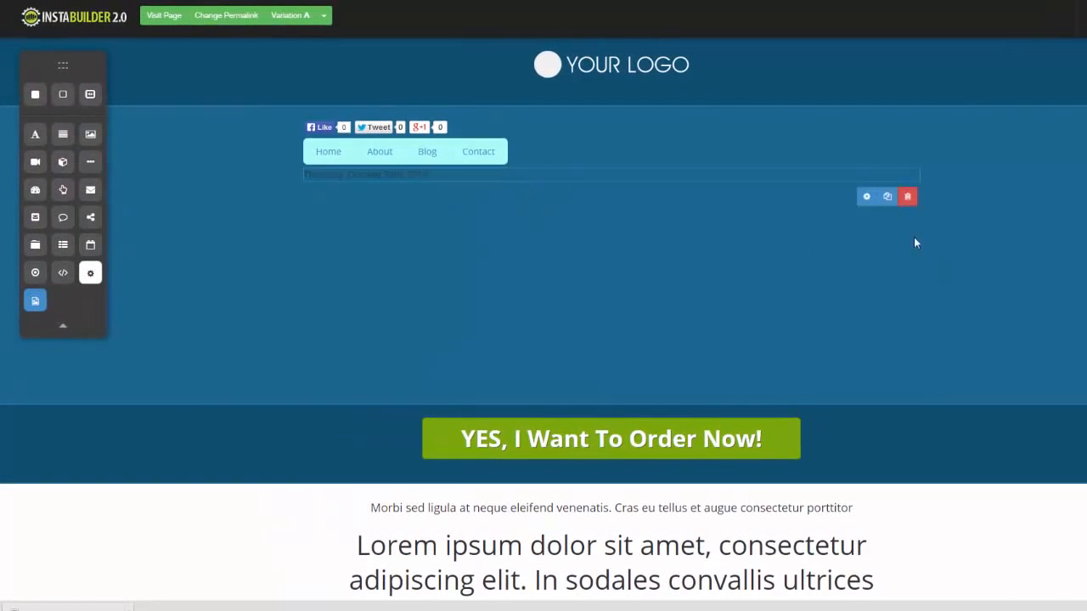
click(866, 196)
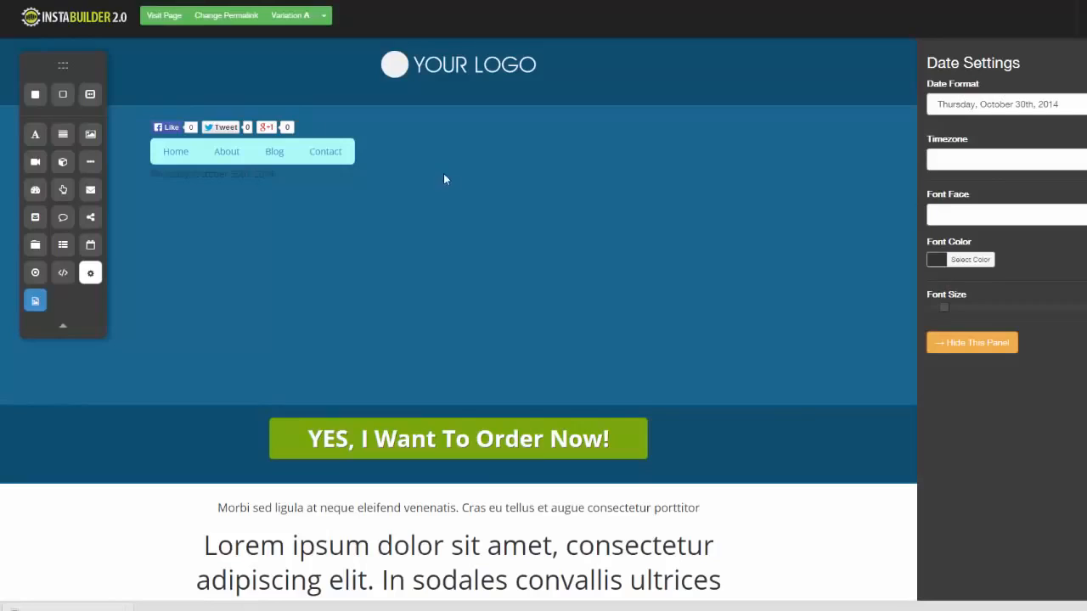
click(972, 343)
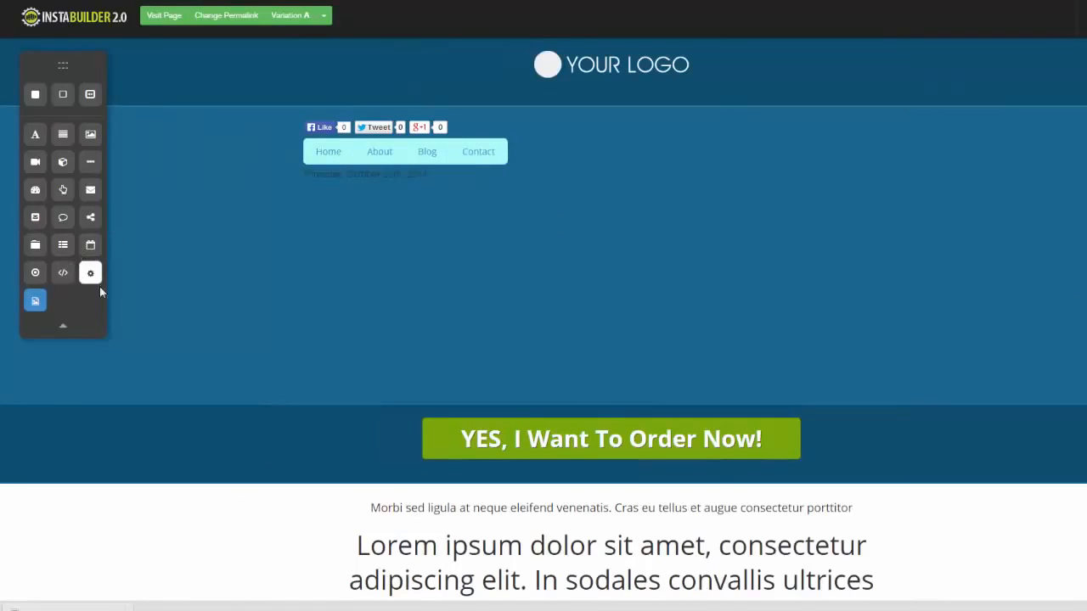
Step: Try a quiz element with multiple-choice answers below the date, and delete it
drag(61, 272, 592, 215)
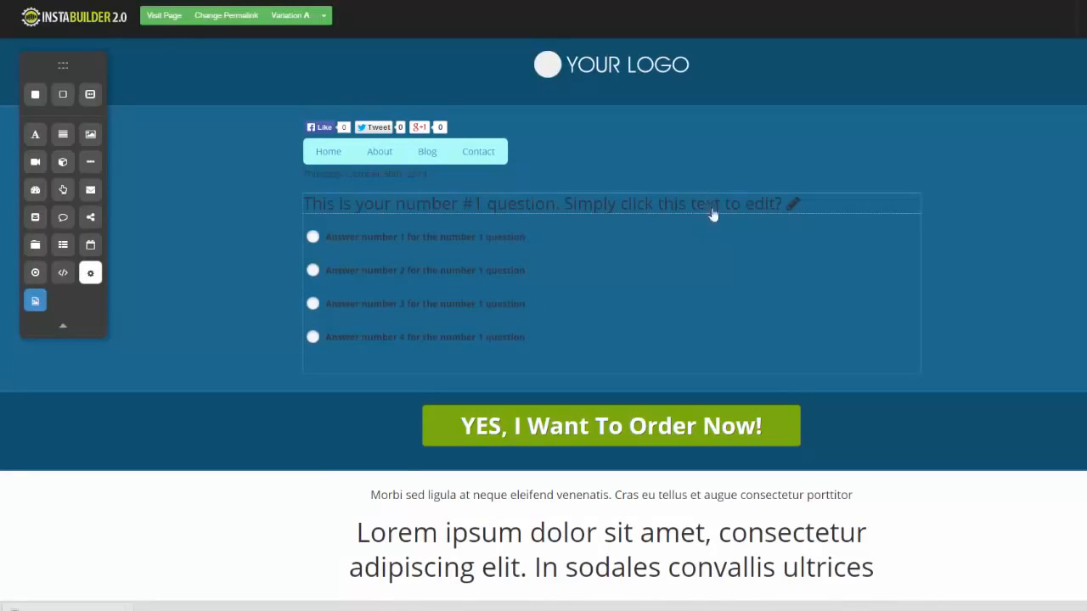
click(901, 210)
click(703, 318)
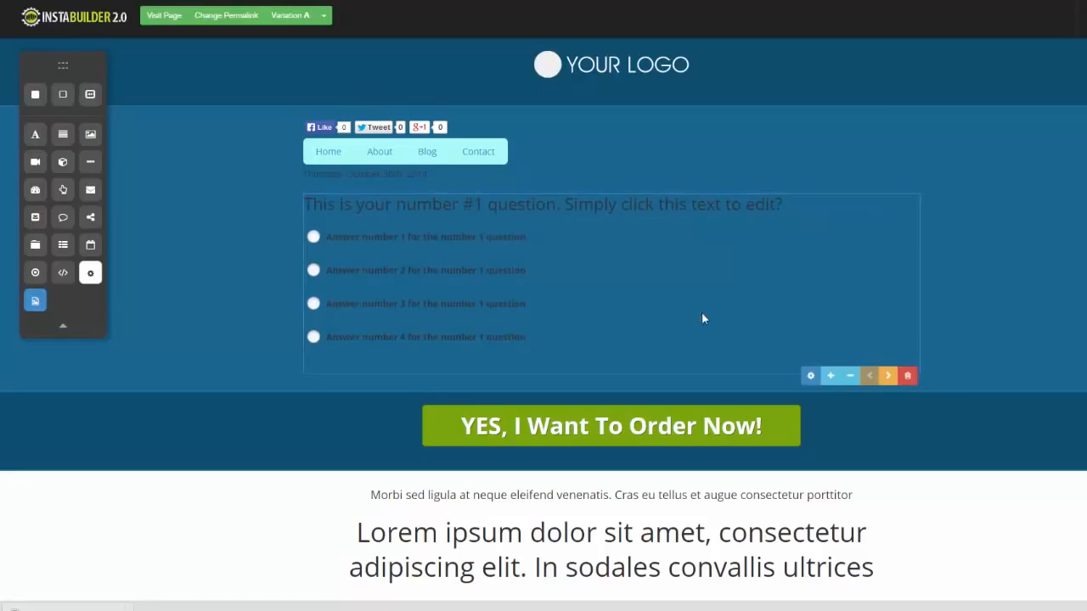
click(907, 376)
click(655, 71)
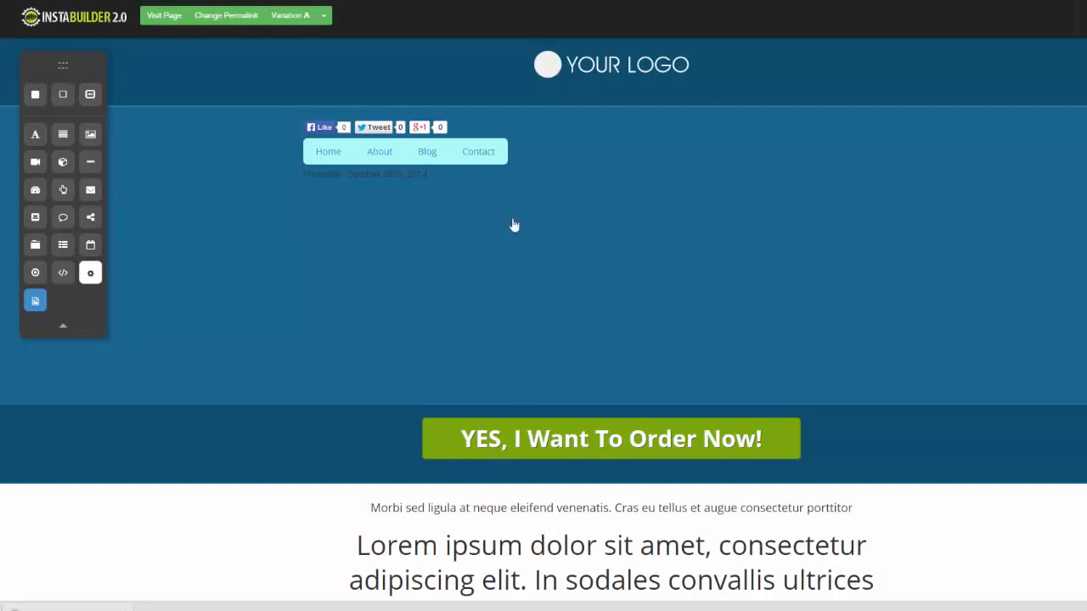
scroll(543, 317, down, 2)
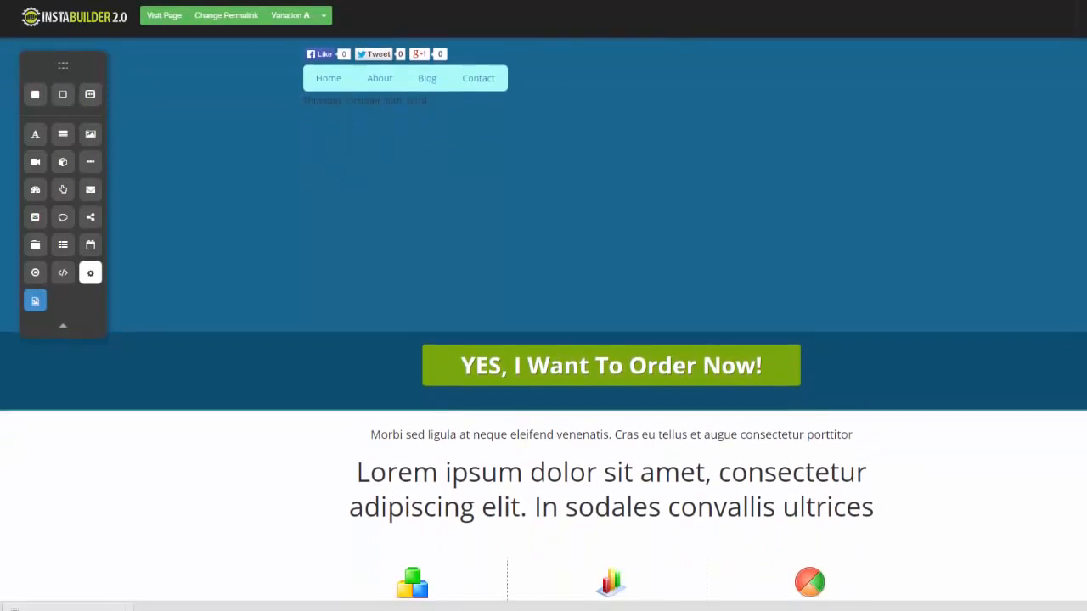
scroll(1045, 222, down, 2)
scroll(1044, 222, up, 4)
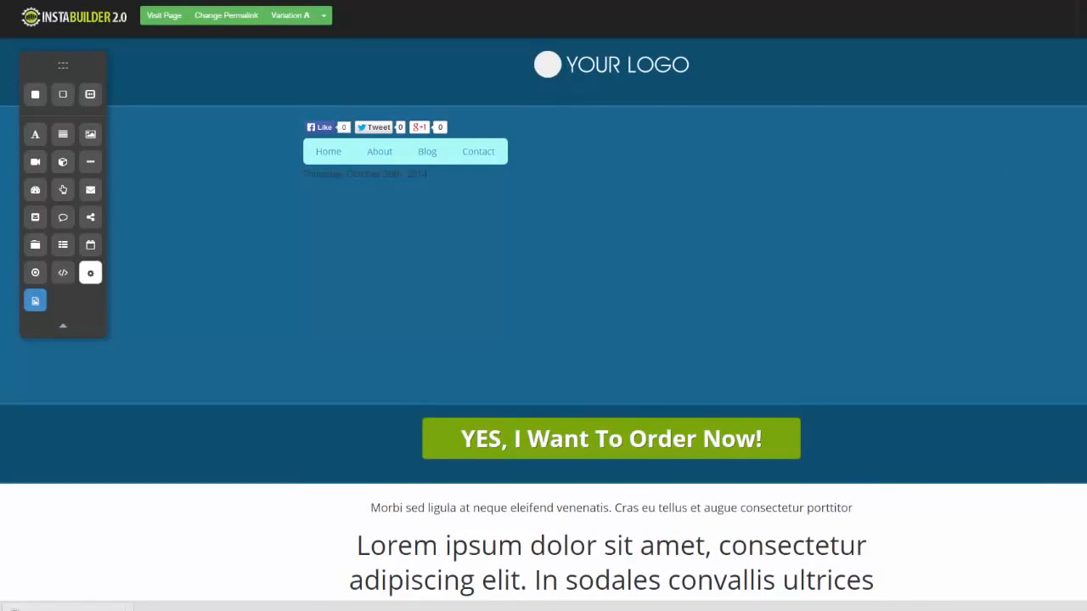
scroll(543, 317, down, 5)
scroll(544, 318, up, 5)
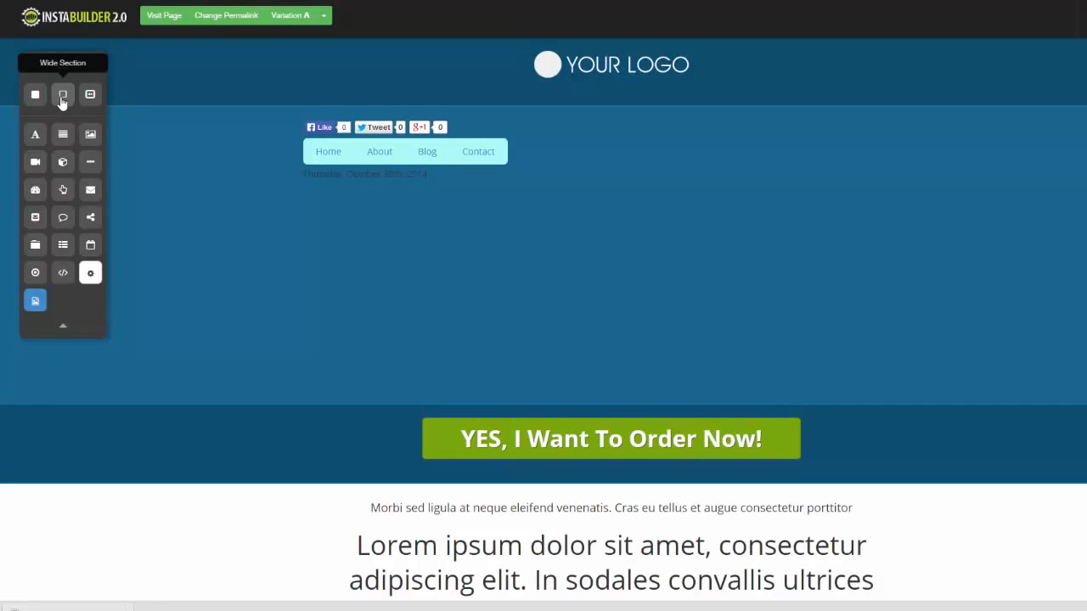
Step: Insert a Wide Section between the large headline and the sub-headline columns, and view its margin and padding settings
drag(62, 100, 477, 400)
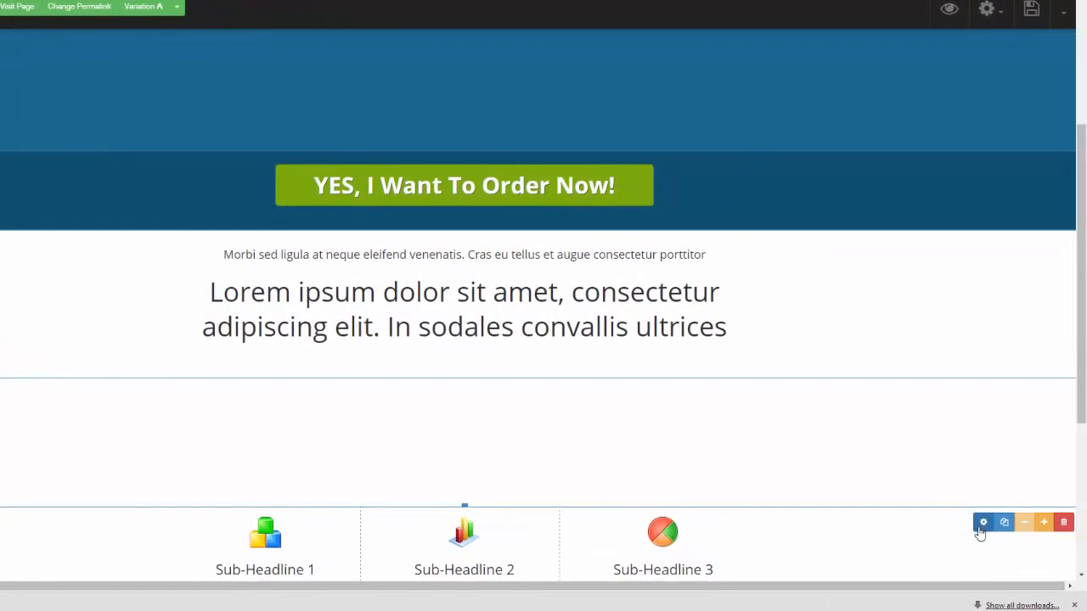
click(983, 524)
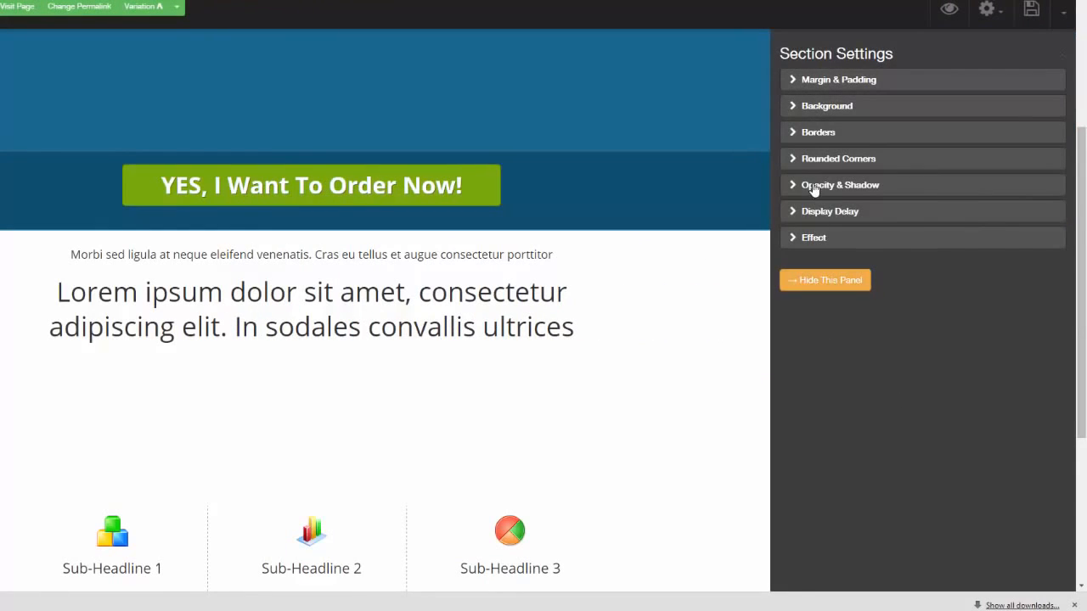
click(796, 84)
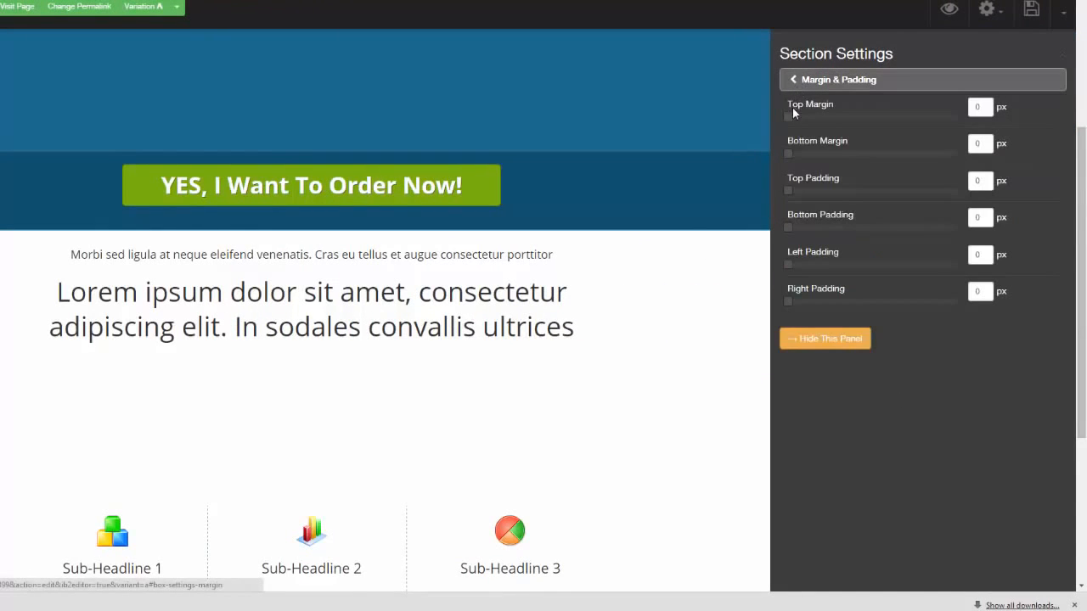
click(792, 84)
Step: Try the dark red and crimson pre-made patterns as the new section's background, and apply the dark grey one
click(794, 107)
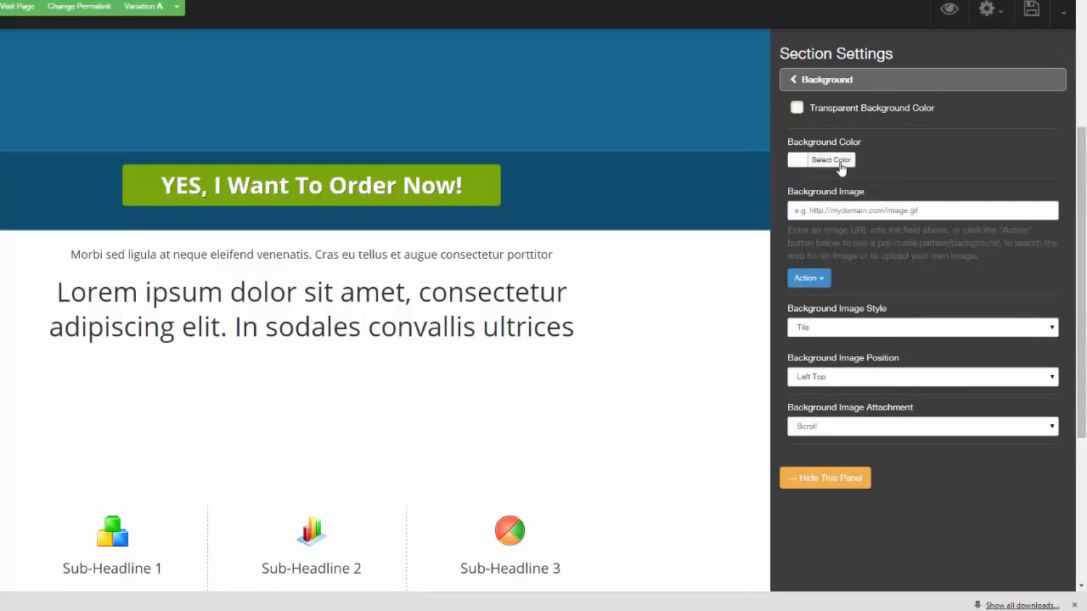
click(822, 280)
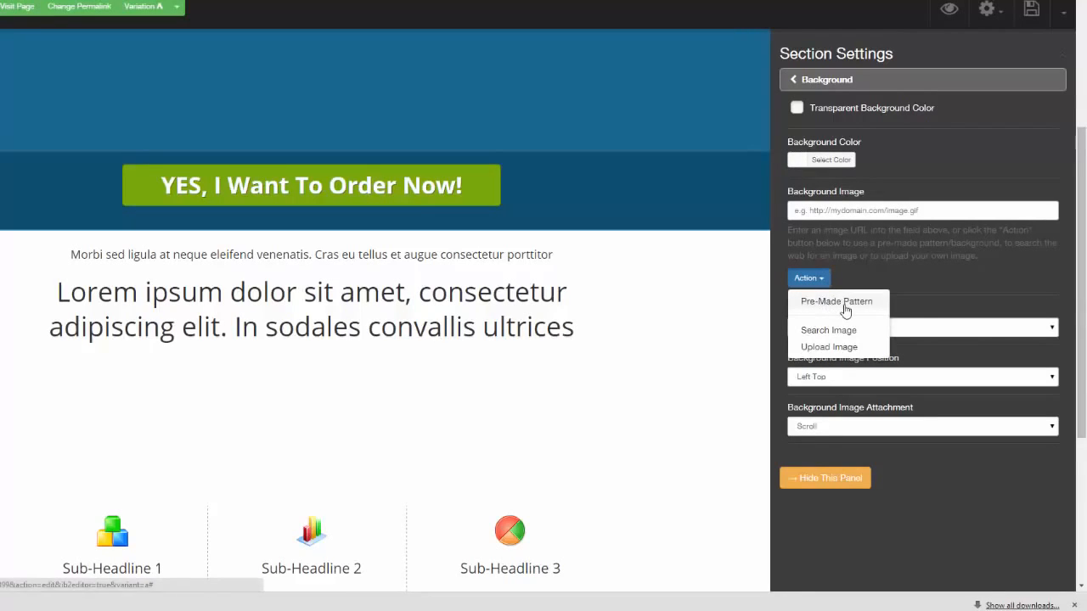
click(841, 302)
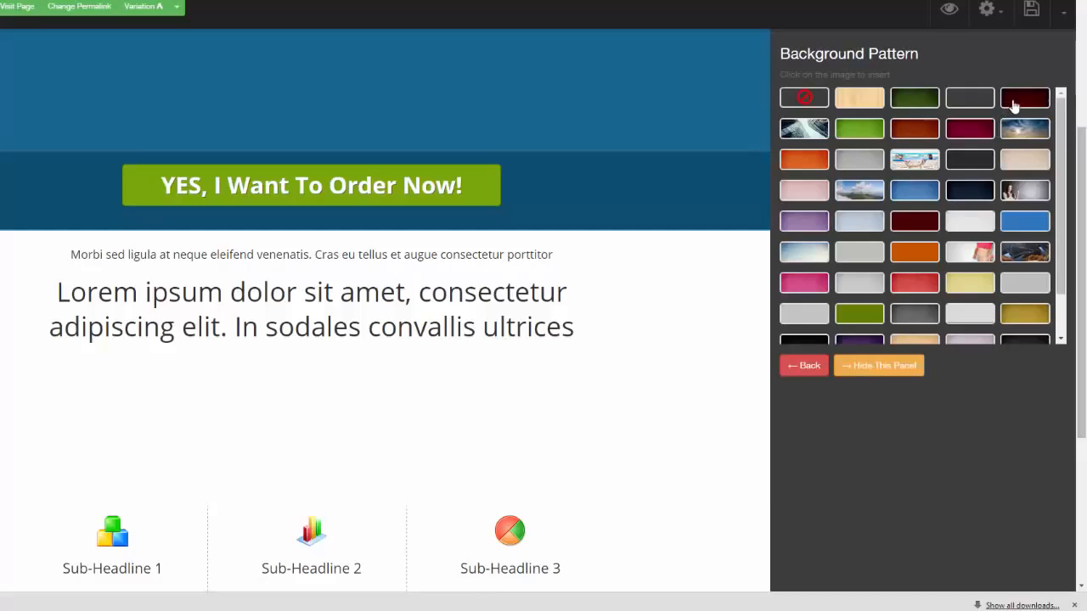
click(1013, 103)
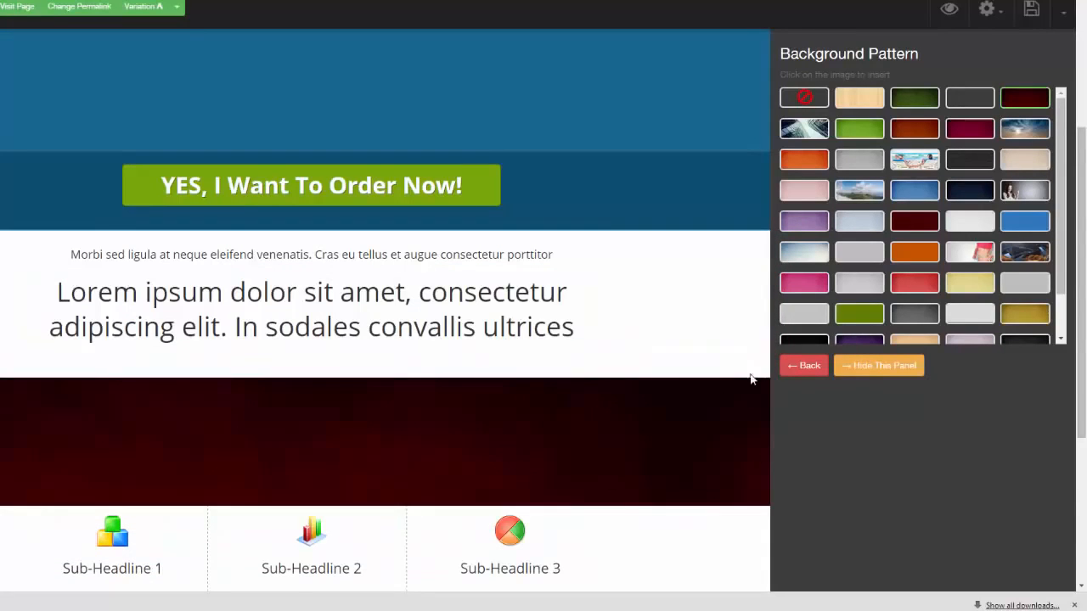
click(970, 129)
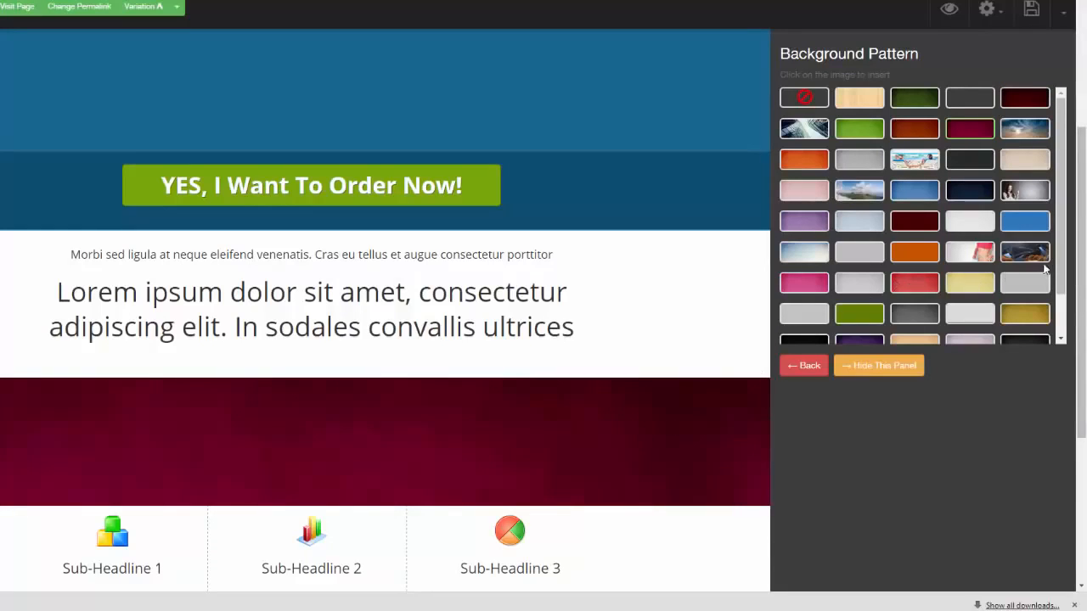
drag(1063, 174, 1063, 189)
scroll(1063, 185, up, 2)
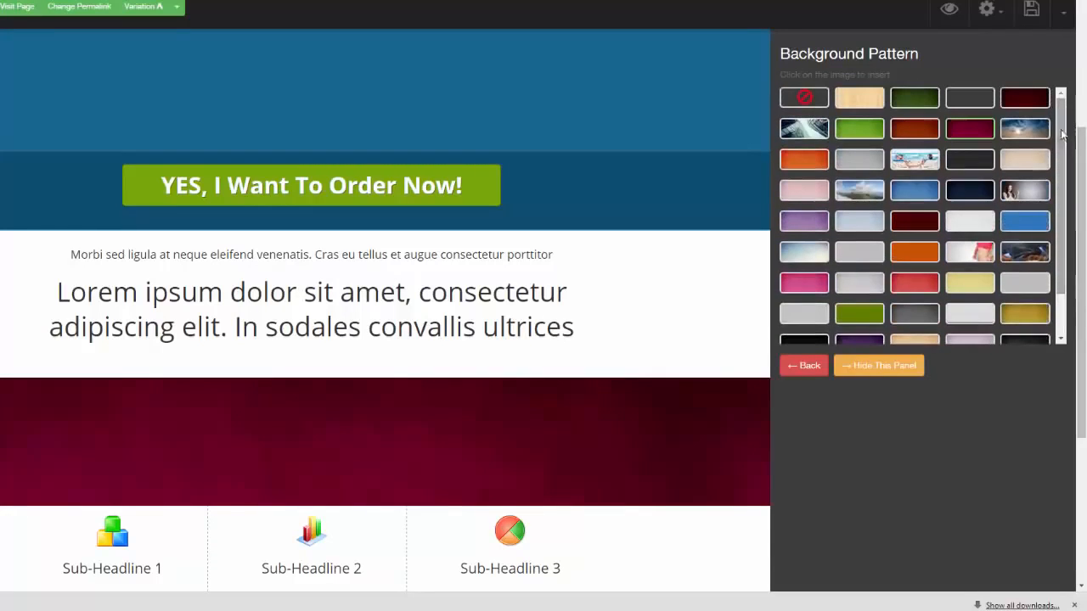
click(922, 315)
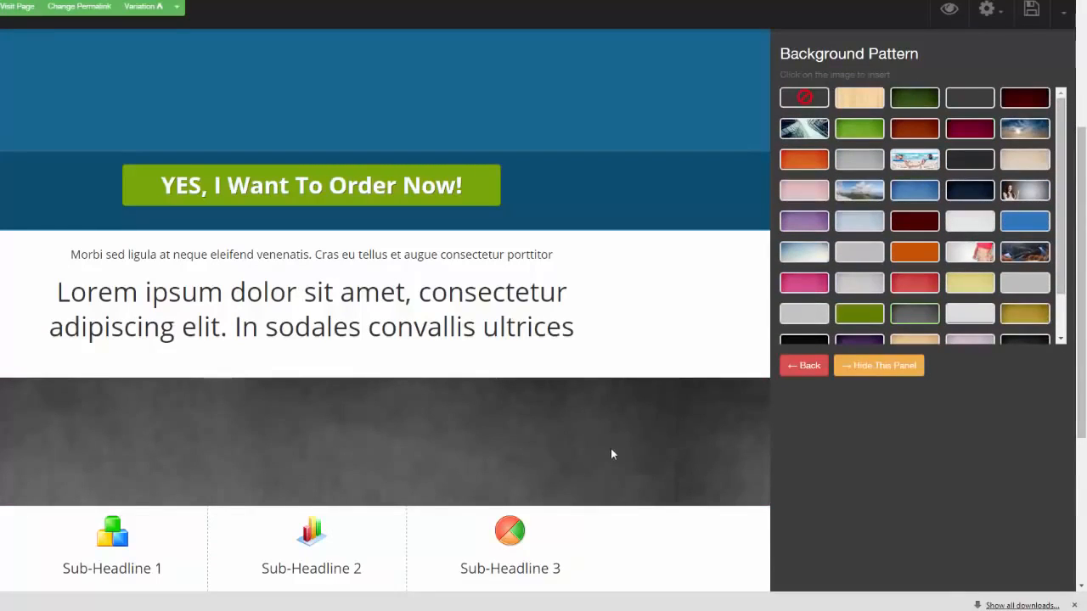
Step: Duplicate the dark grey wide section so that the copy sits directly beneath it
mouse_move(611, 449)
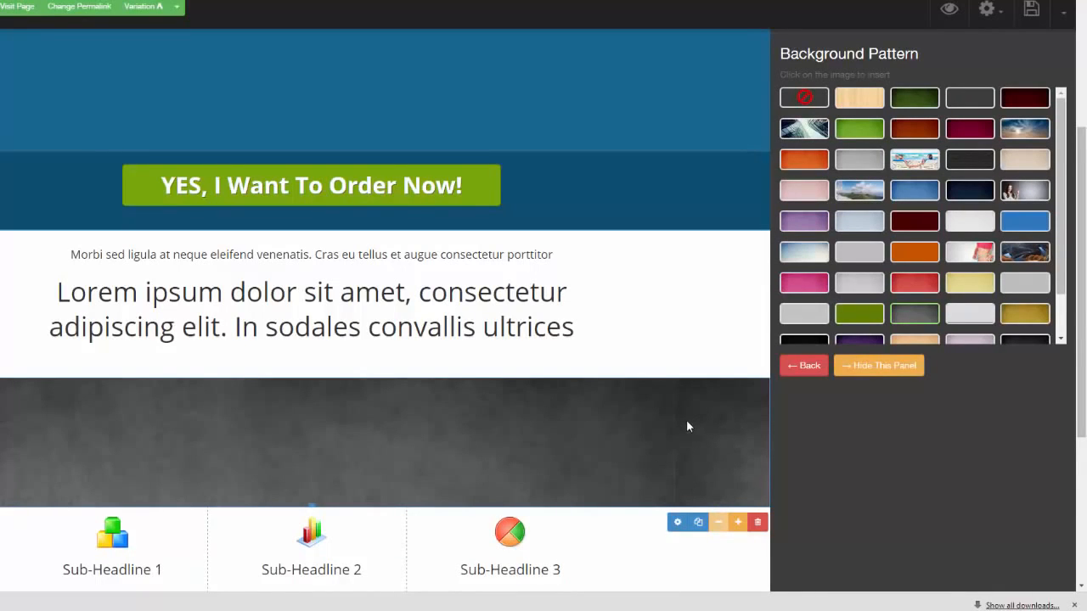
click(698, 523)
drag(680, 553, 668, 301)
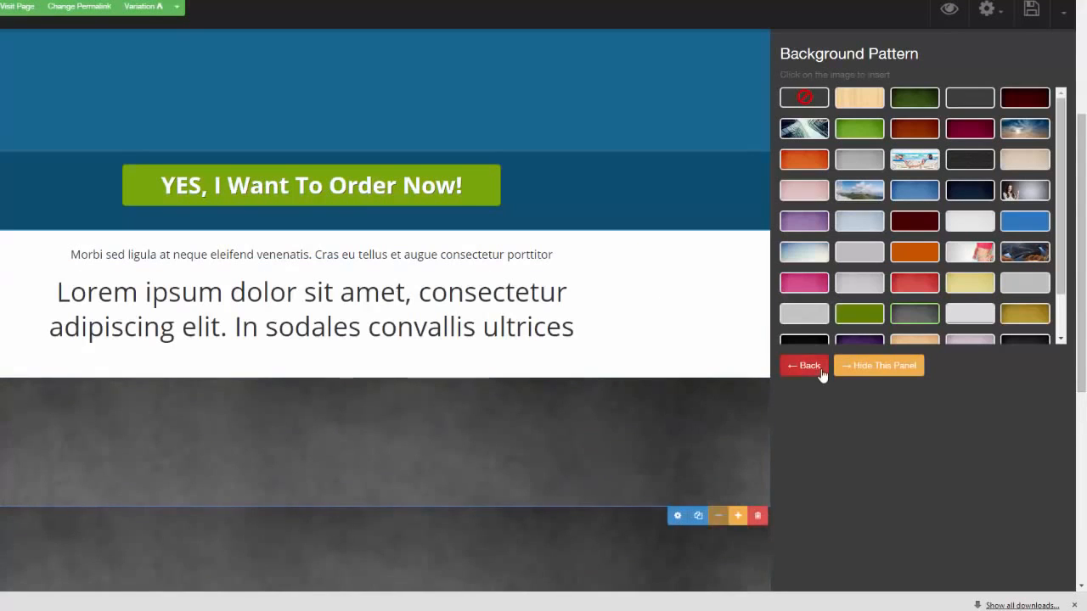
Step: Try the blue pattern on the upper wide section, apply the orange grid pattern instead, and close its background settings
click(915, 190)
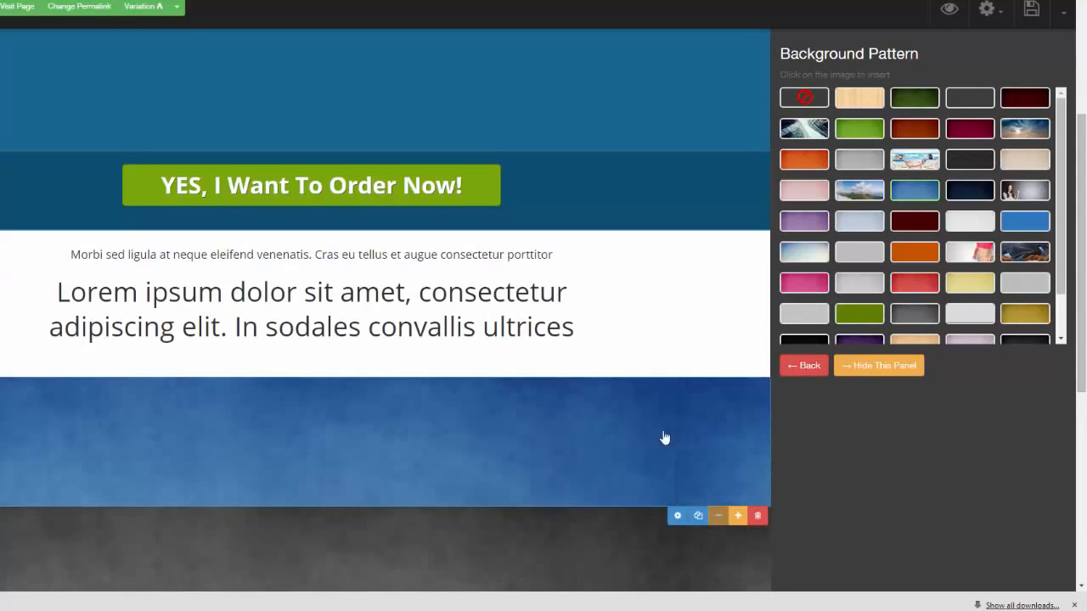
drag(1081, 291, 1079, 376)
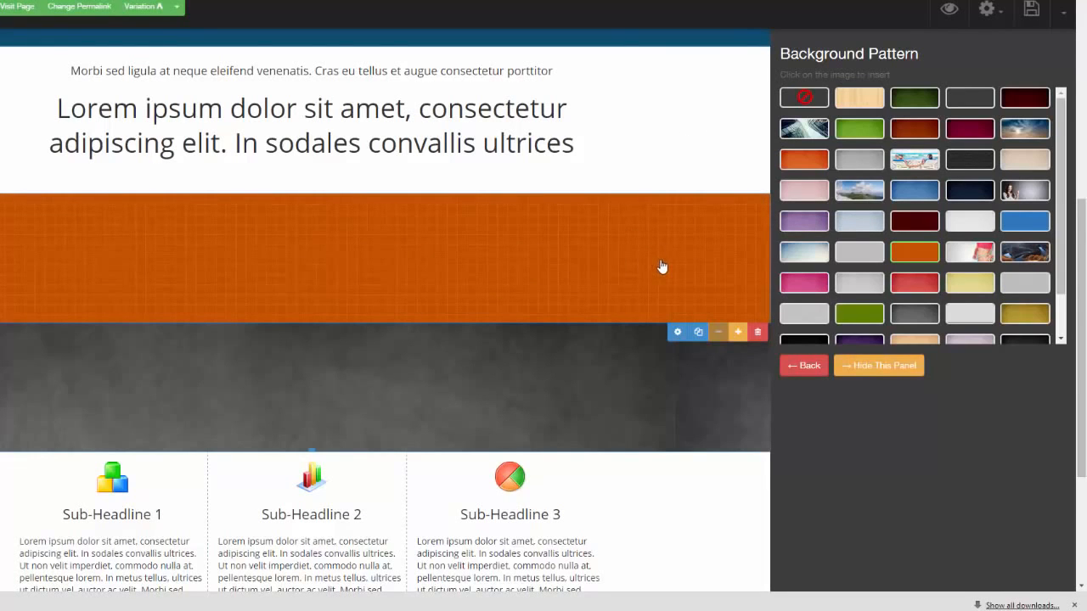
click(879, 365)
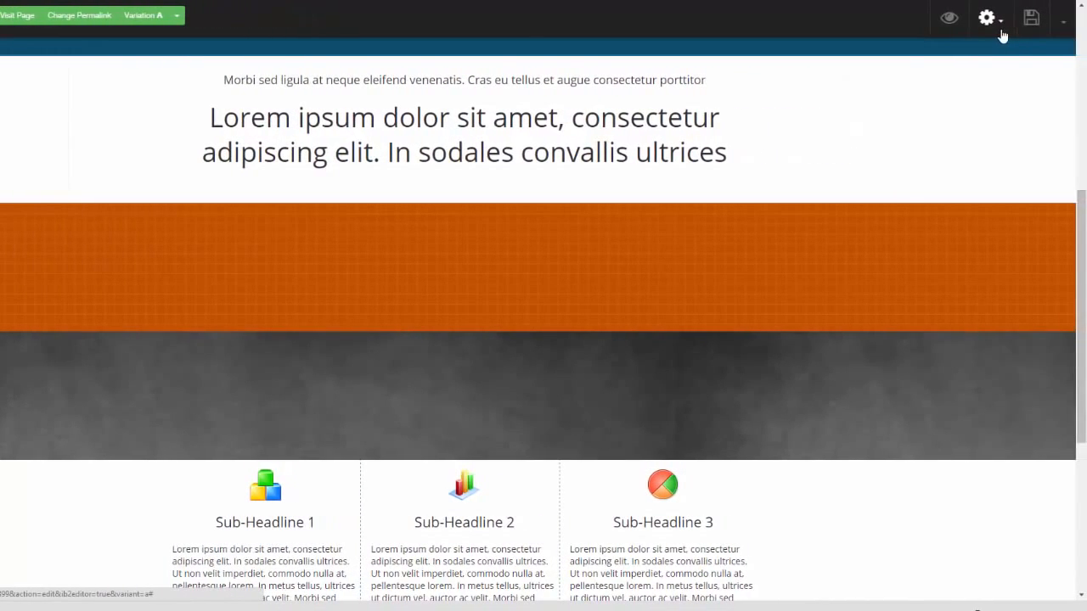
Step: Enable the attention bar, set its background color to near-black, and close its settings
click(1003, 36)
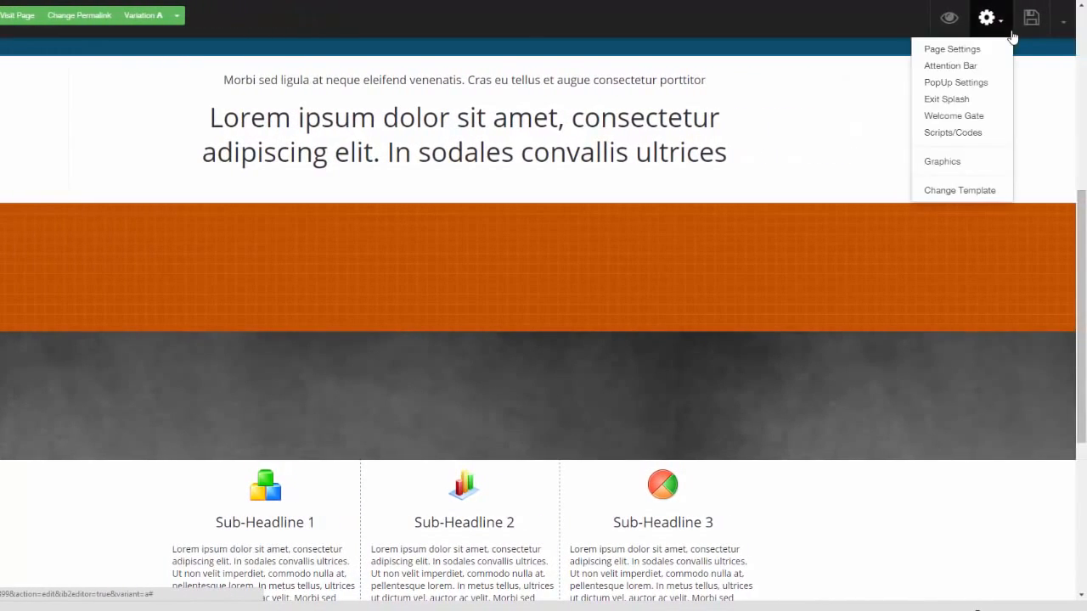
click(951, 65)
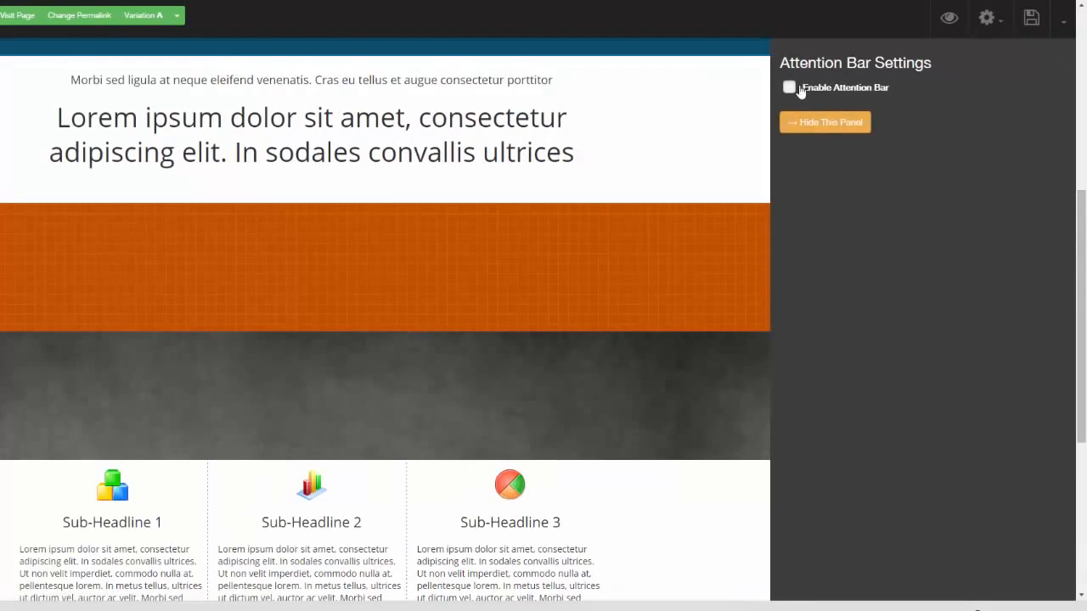
click(790, 88)
drag(1082, 255, 1083, 43)
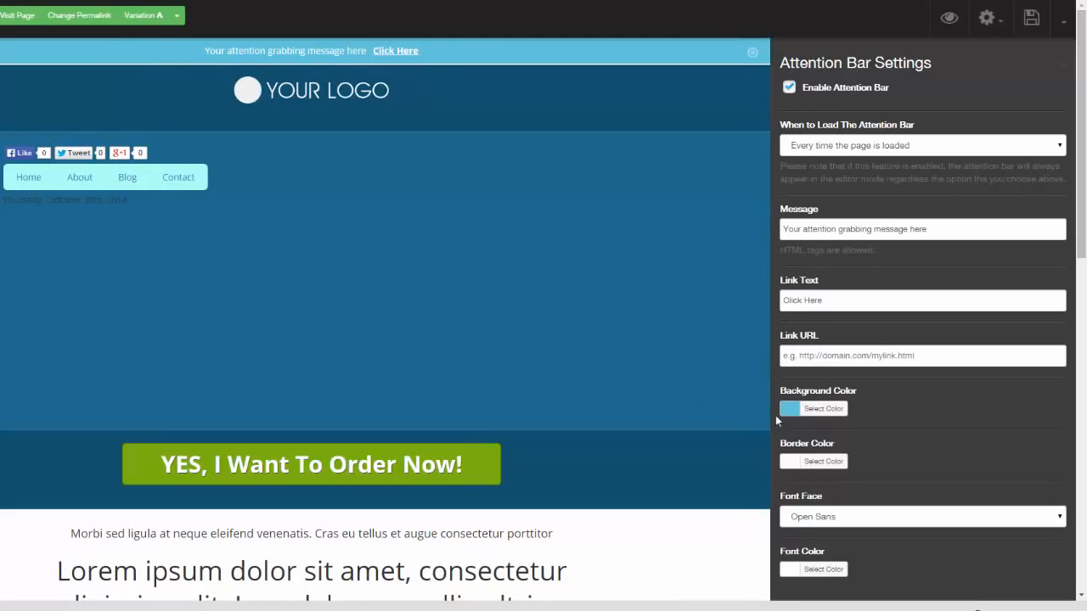
click(816, 409)
drag(807, 482, 790, 523)
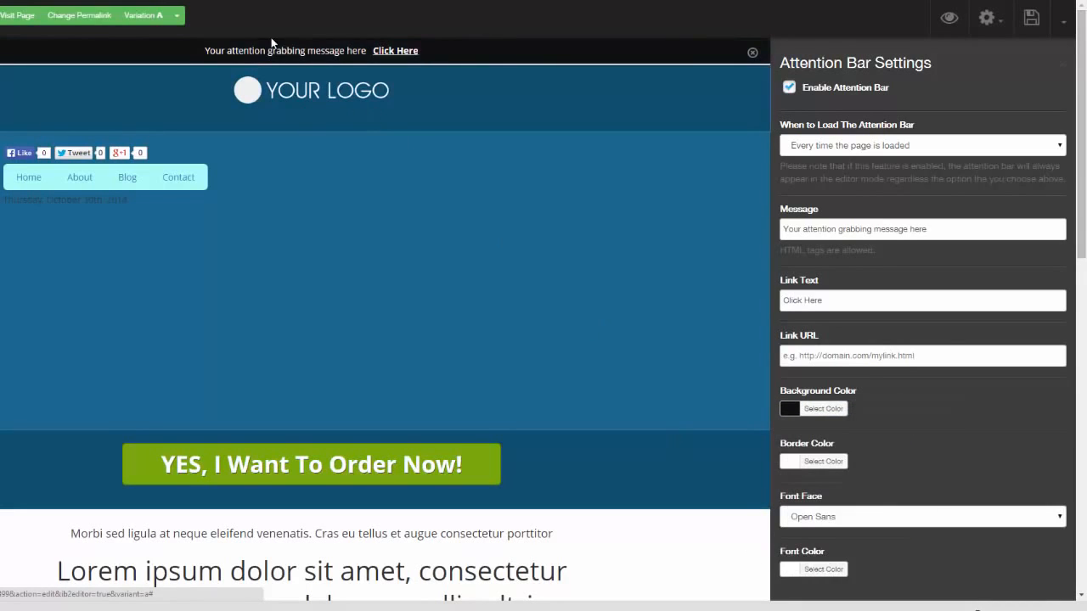
click(1064, 68)
Step: Examine the popup settings and the choices for when the popup loads, leaving them as they are
click(990, 19)
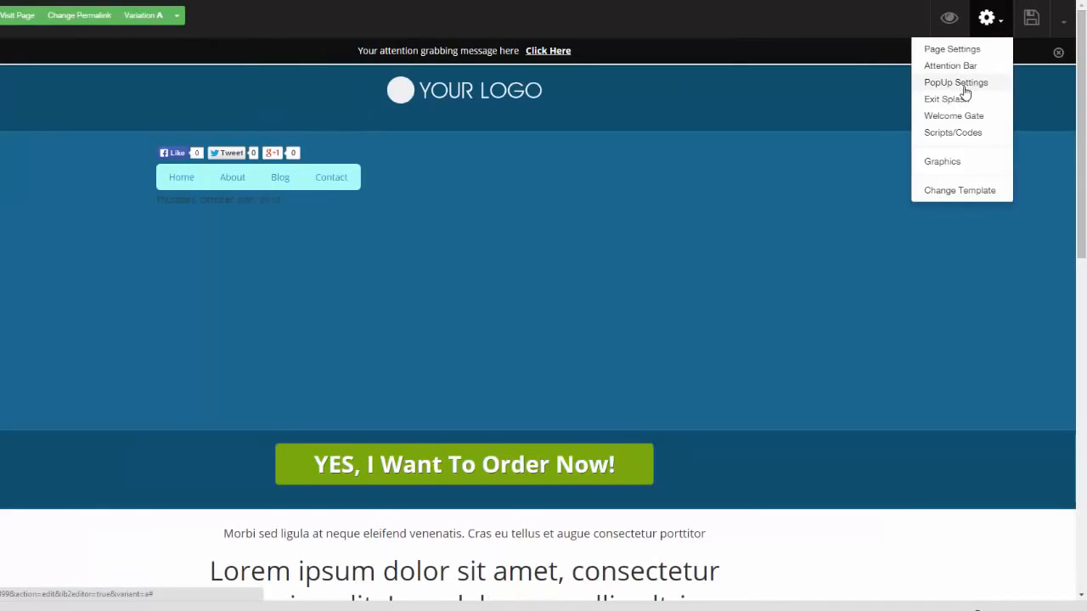
click(964, 87)
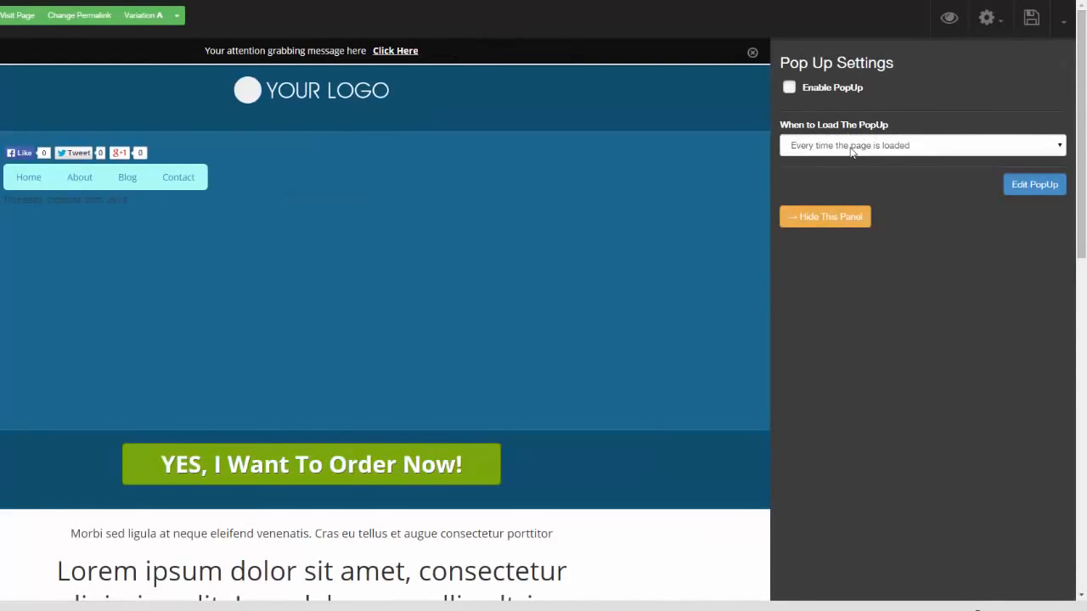
click(983, 146)
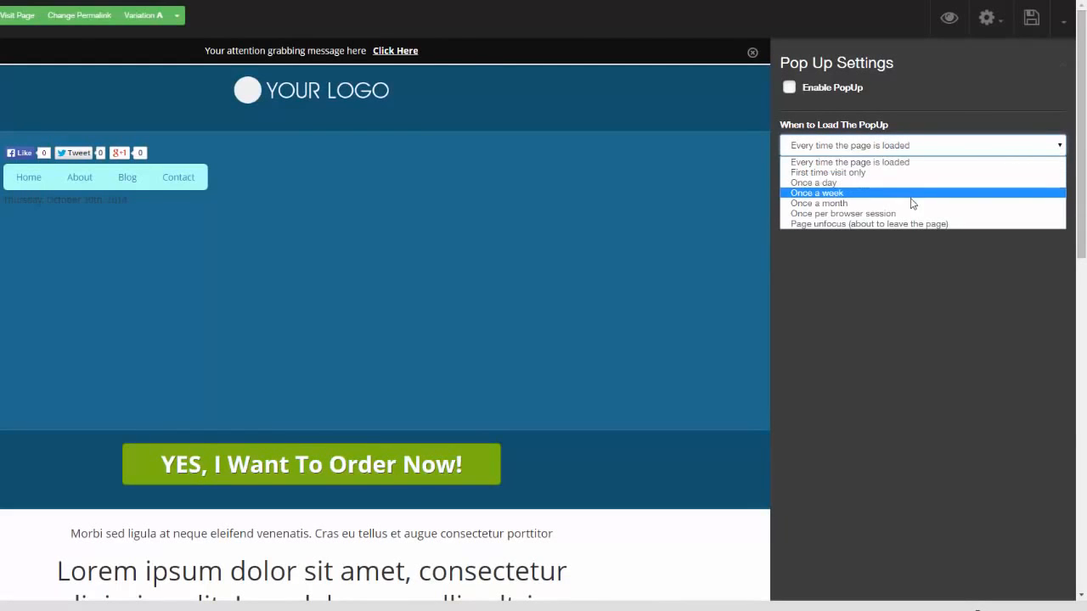
click(909, 279)
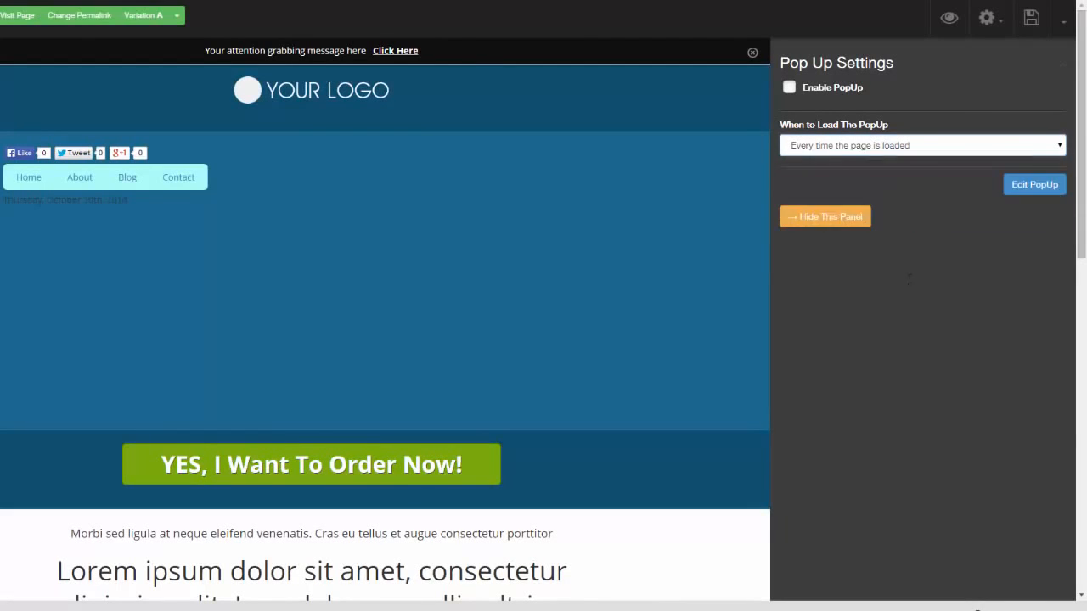
click(1062, 65)
Step: Examine the Welcome Gate settings and the explanation of how page locking works
click(996, 26)
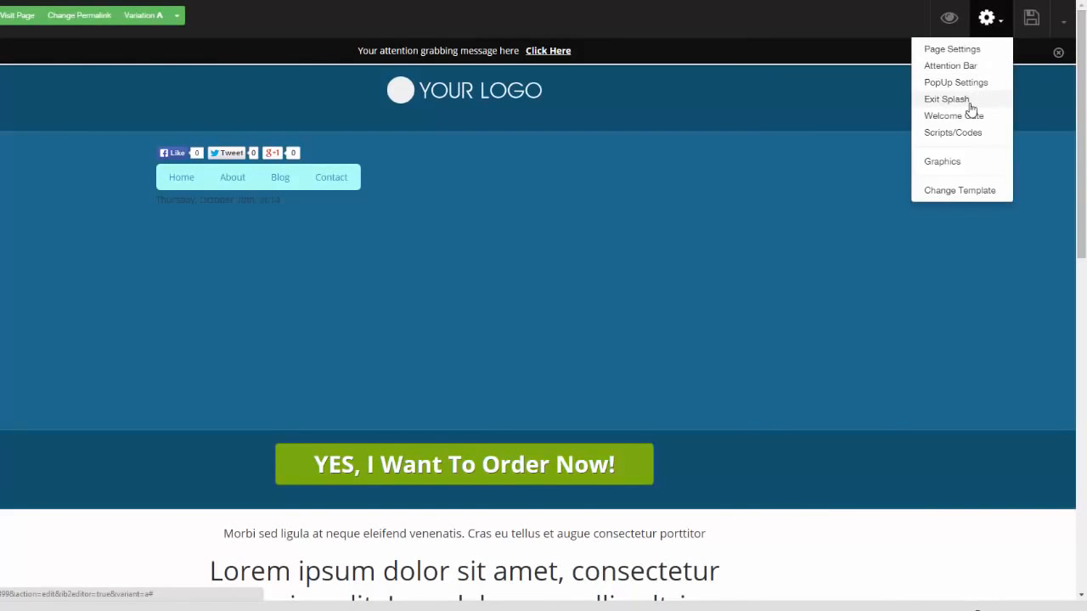
click(975, 119)
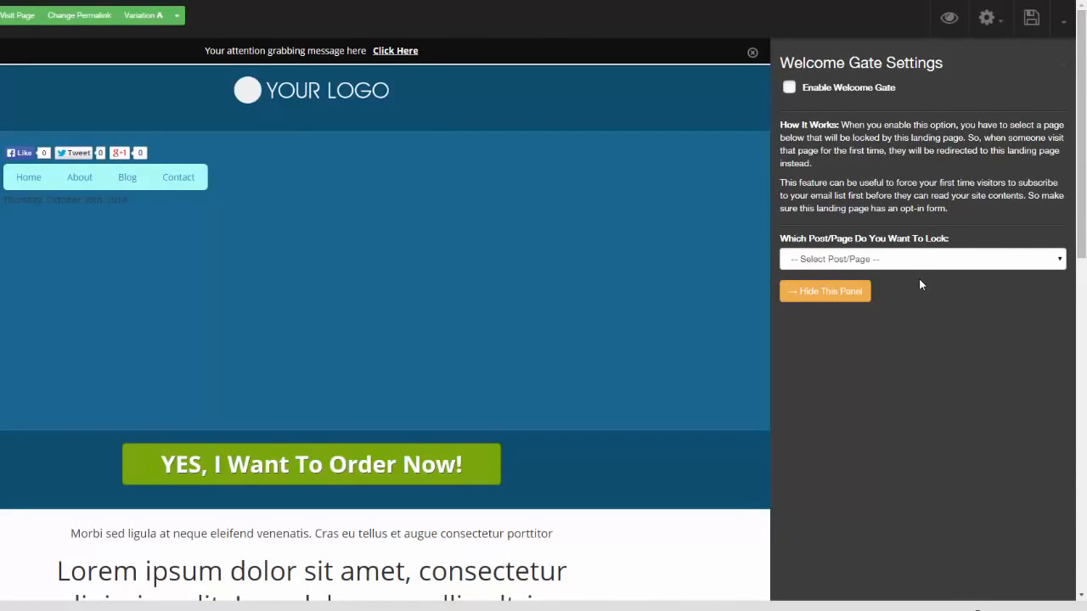
click(1062, 66)
Step: Insert the red "Send Me The Video" and yellow "Get The FREE Report!" button graphics into the blue area below the menu
click(989, 18)
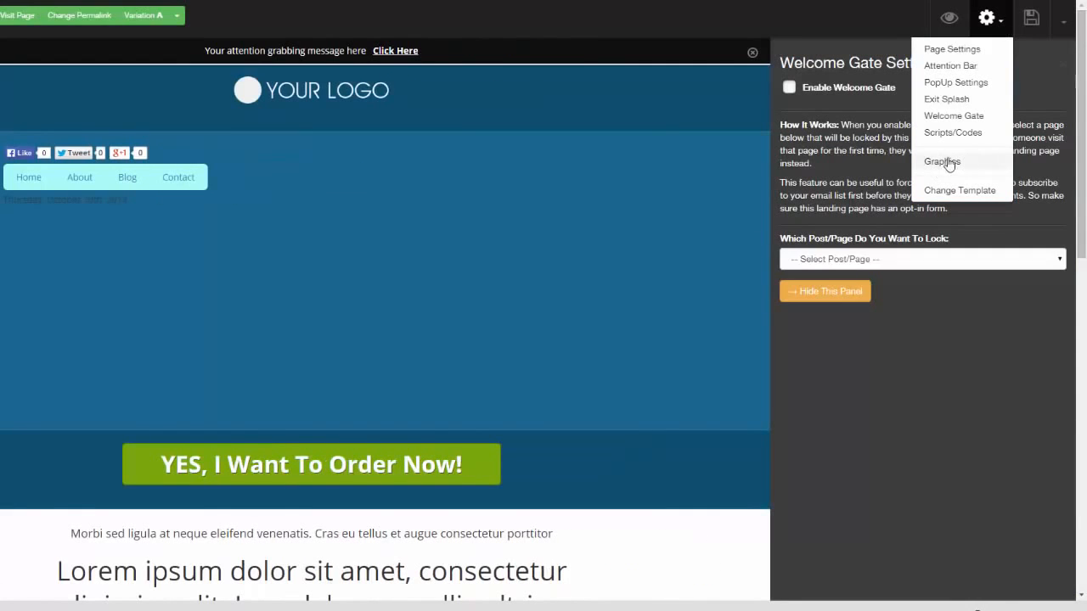
click(953, 163)
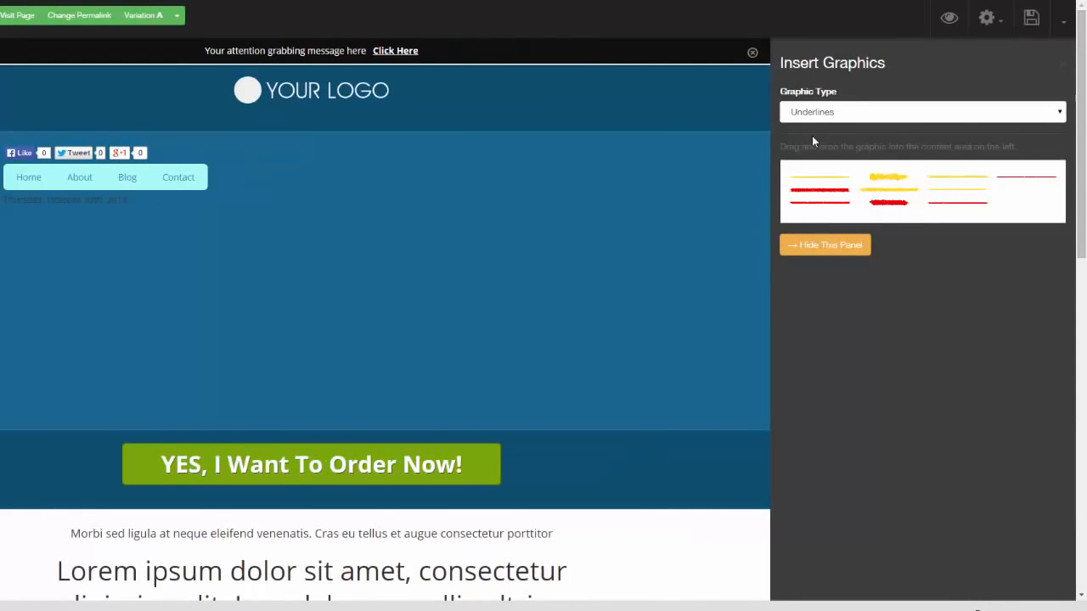
click(1060, 116)
click(1021, 147)
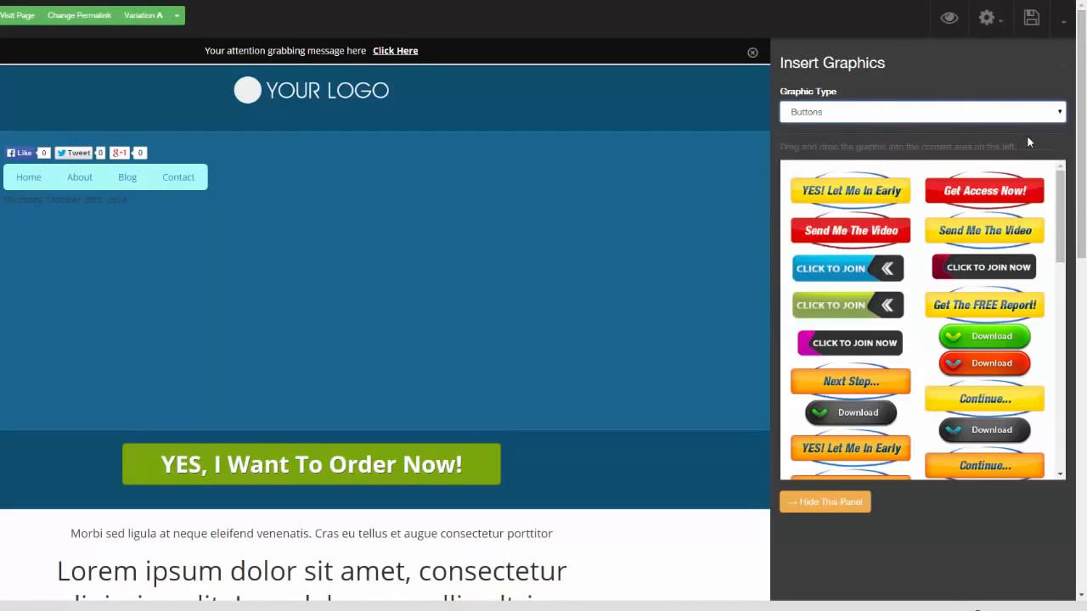
drag(850, 231, 437, 208)
drag(984, 305, 436, 297)
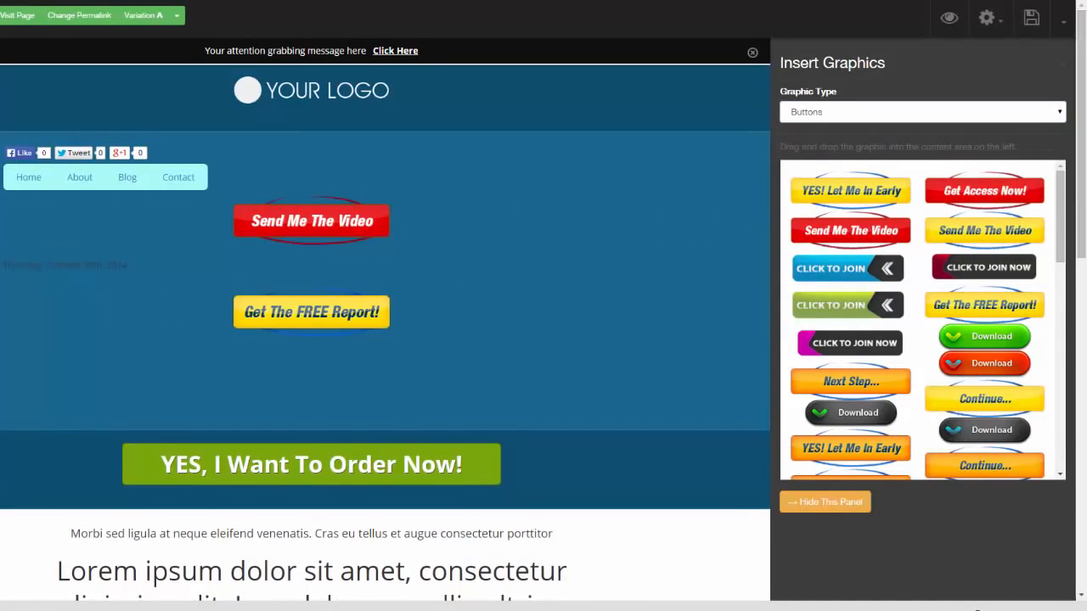
Step: Browse the Bigicons and Highlights graphics, and insert the dark red double-chevron from Arrows, centred above the "Send Me The Video" button
click(1058, 113)
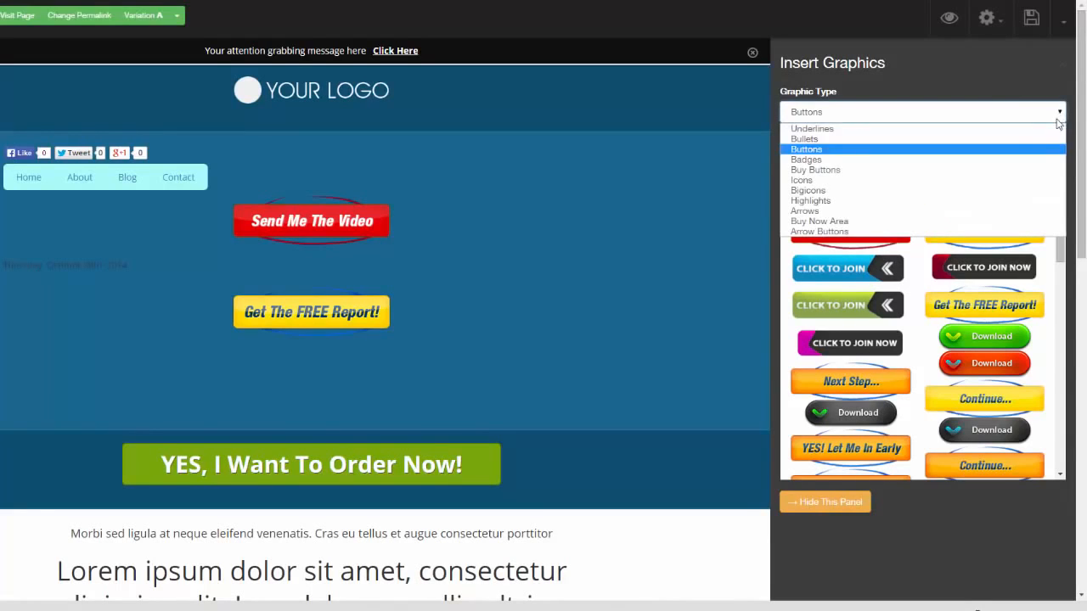
click(986, 190)
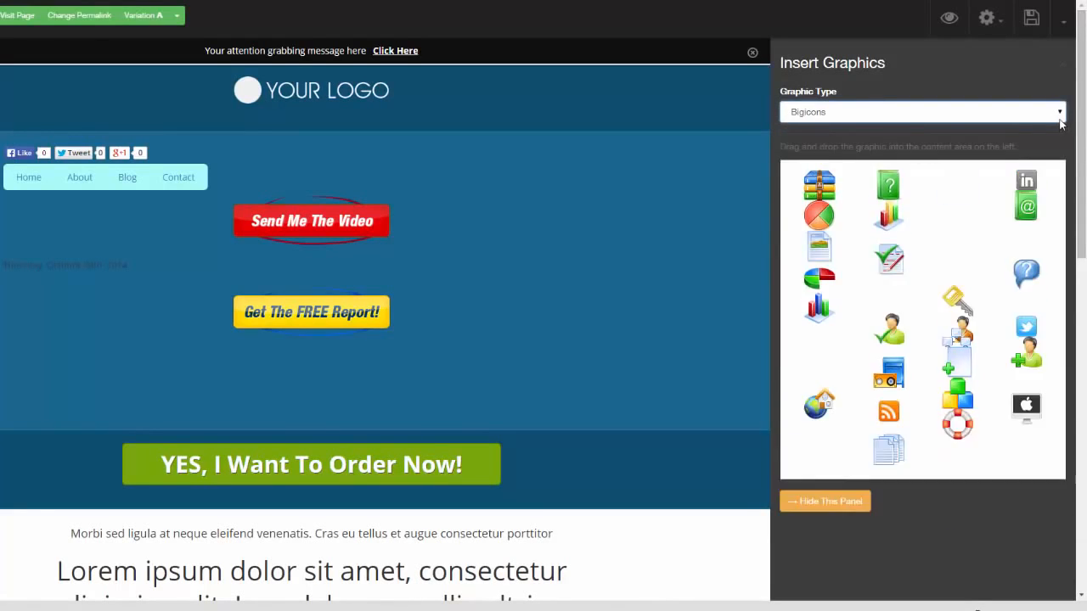
click(1059, 119)
click(930, 200)
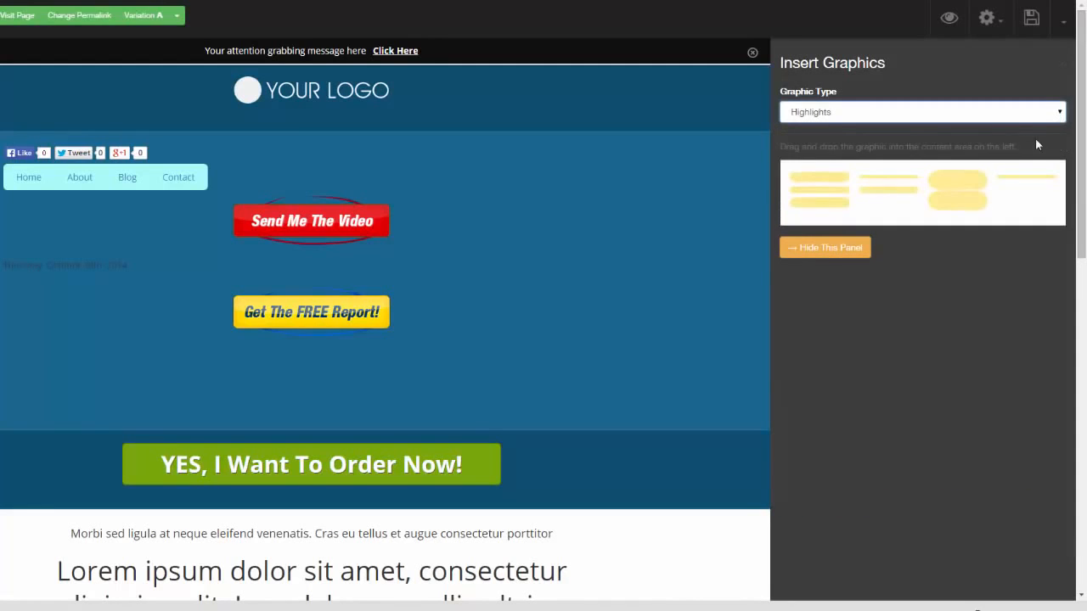
click(1035, 113)
click(977, 209)
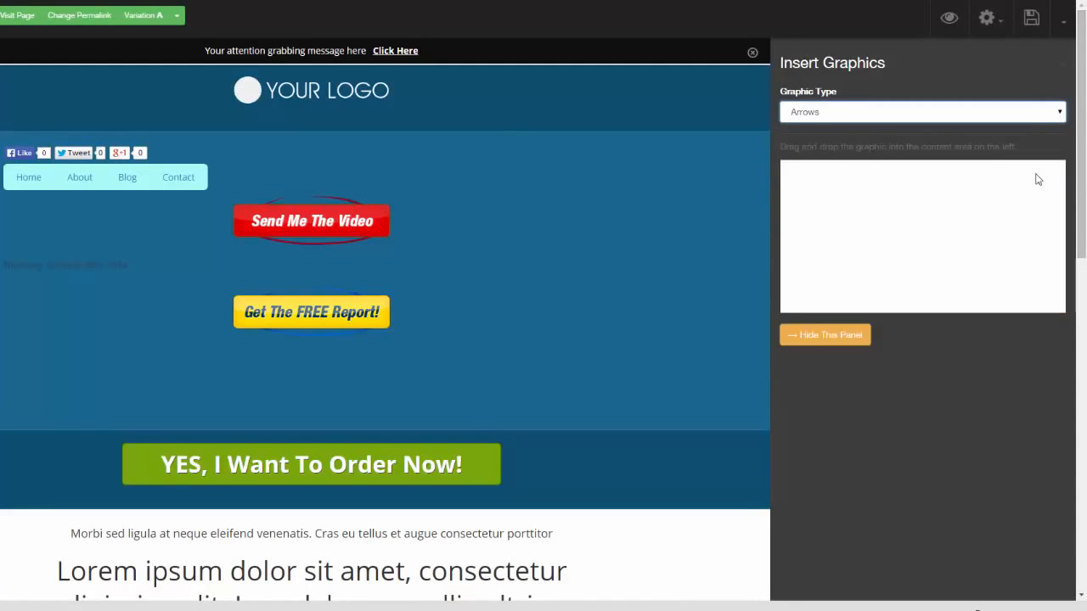
drag(942, 237, 506, 211)
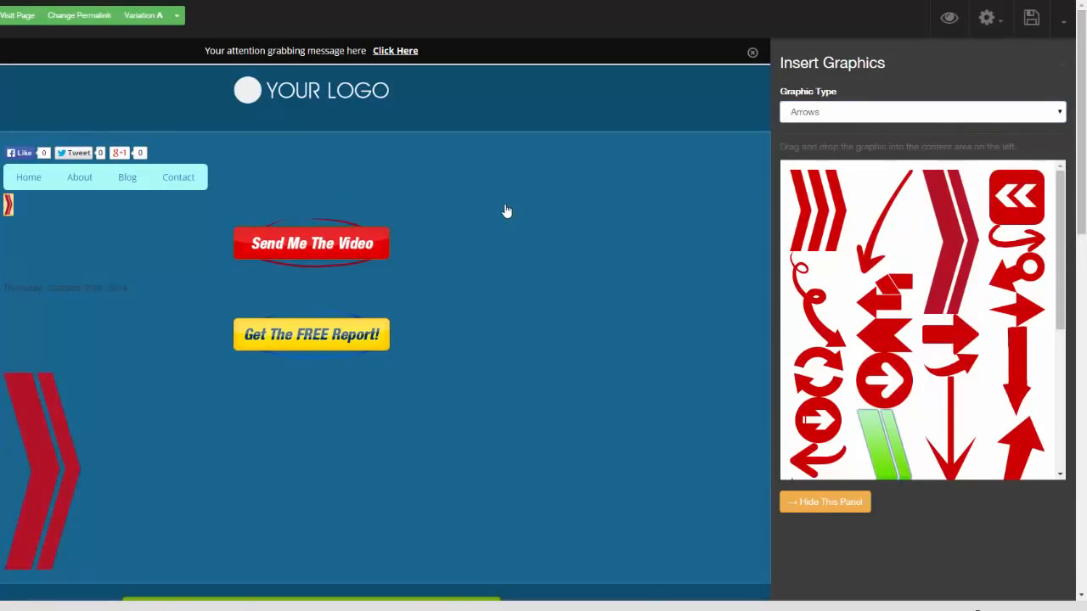
click(324, 291)
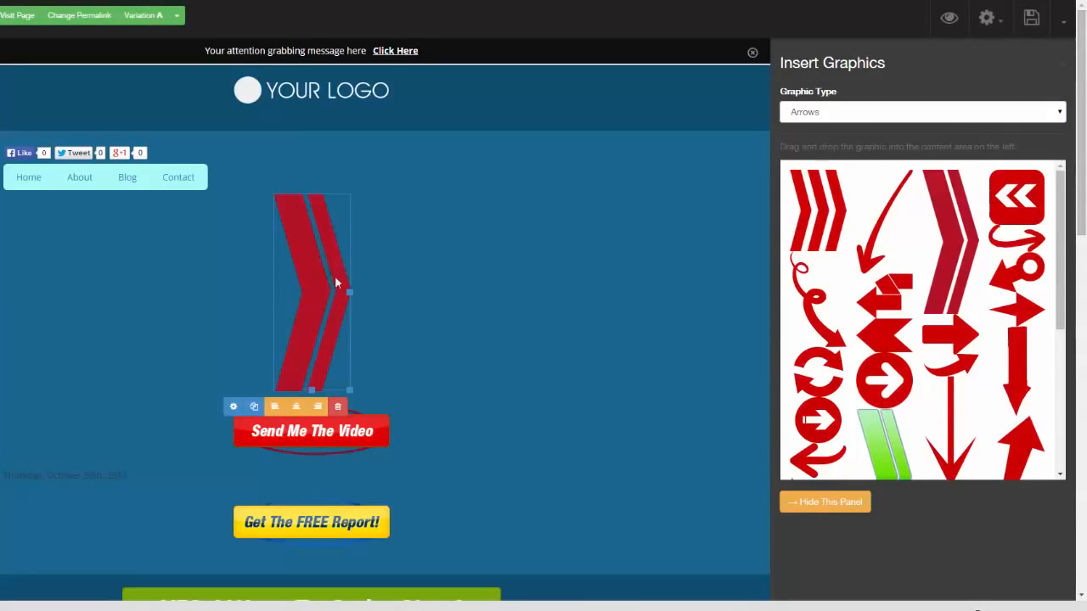
Step: Examine the red arrow's image settings and the options for publishing or saving the page as a template
click(234, 407)
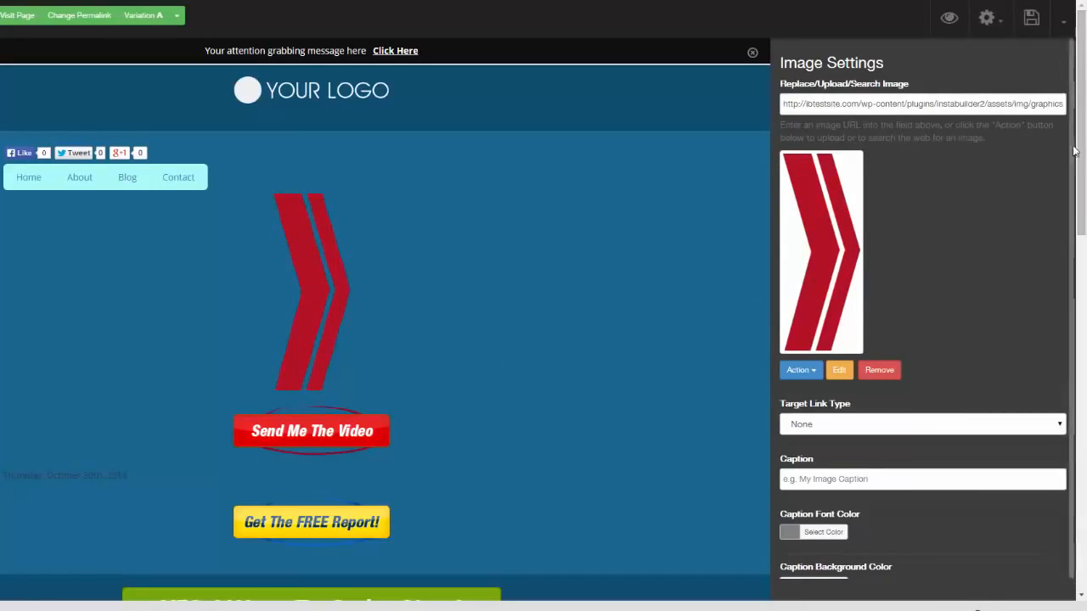
scroll(1072, 255, down, 3)
scroll(1072, 259, up, 3)
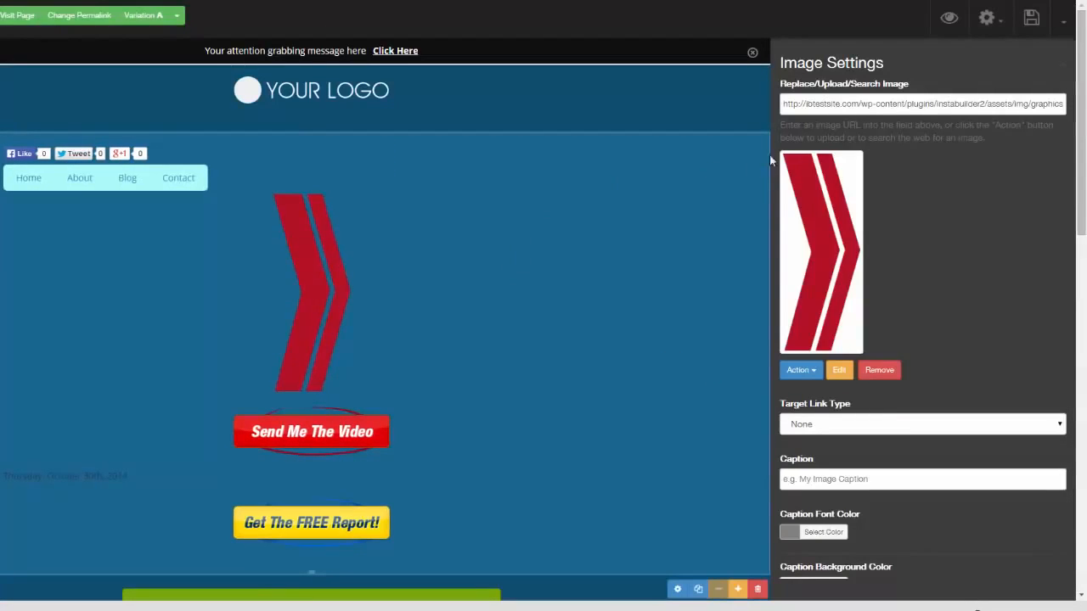
click(1061, 30)
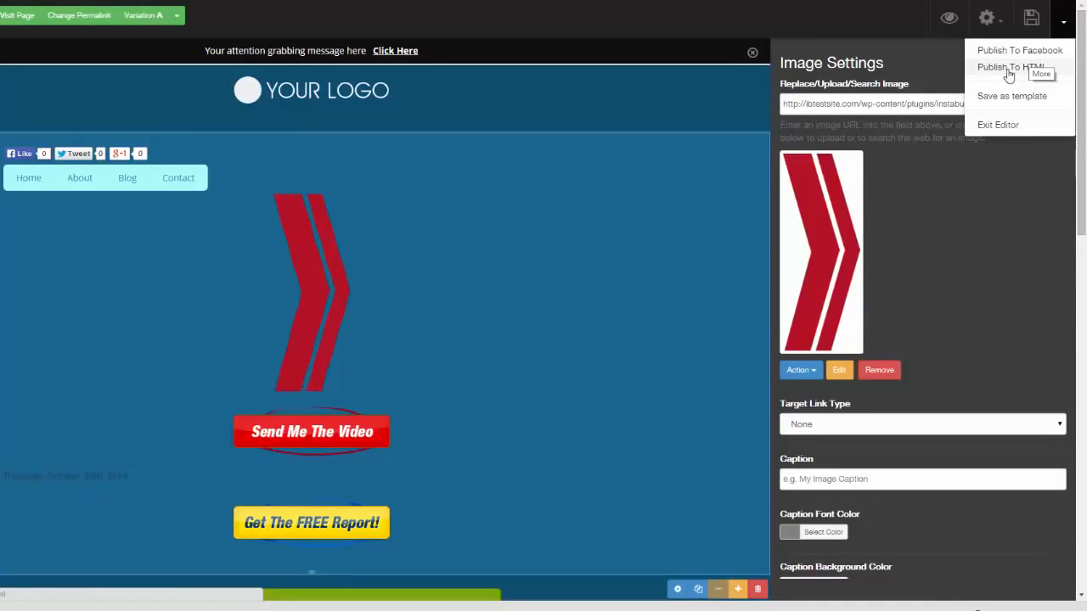
Step: Replace the page template with the Squeeze Page design showing a person walking on a beach at sunset
click(1004, 27)
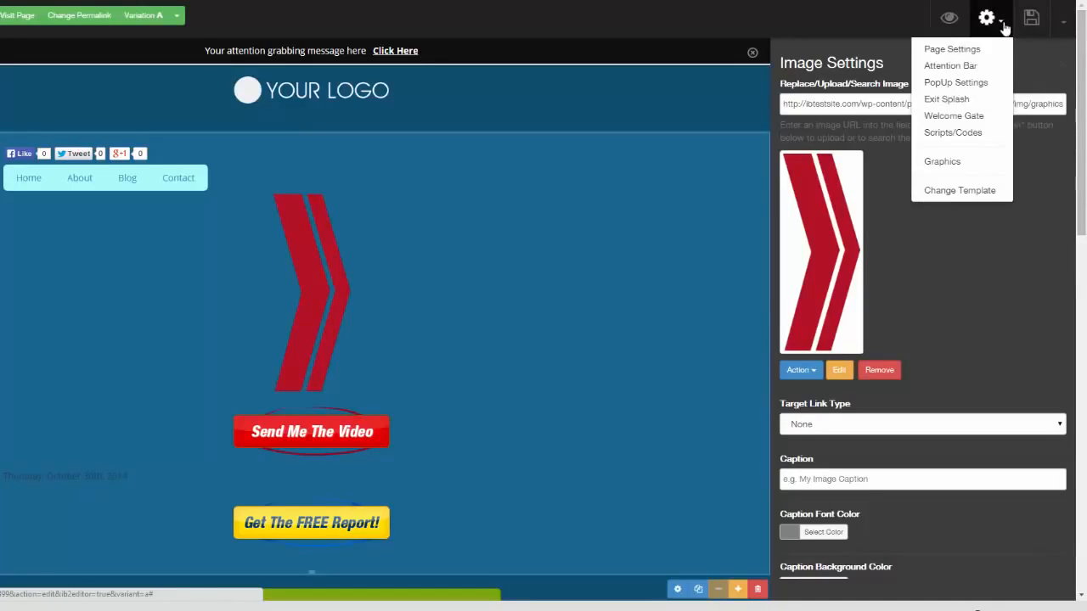
click(964, 191)
click(489, 100)
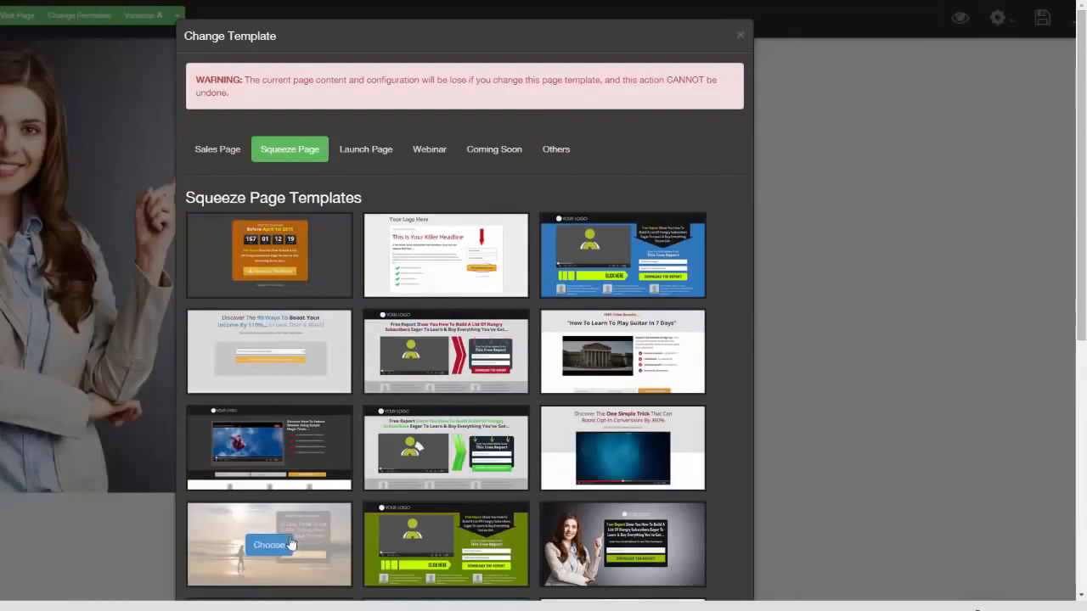
click(289, 543)
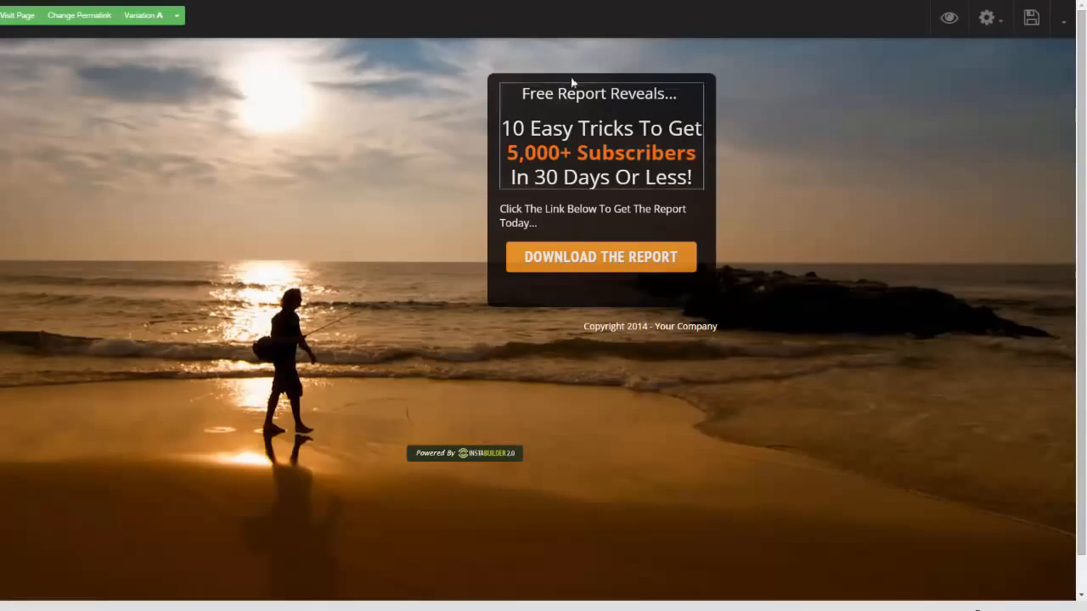
Step: Examine the display animation effects available for the dark report box, keeping None
click(704, 304)
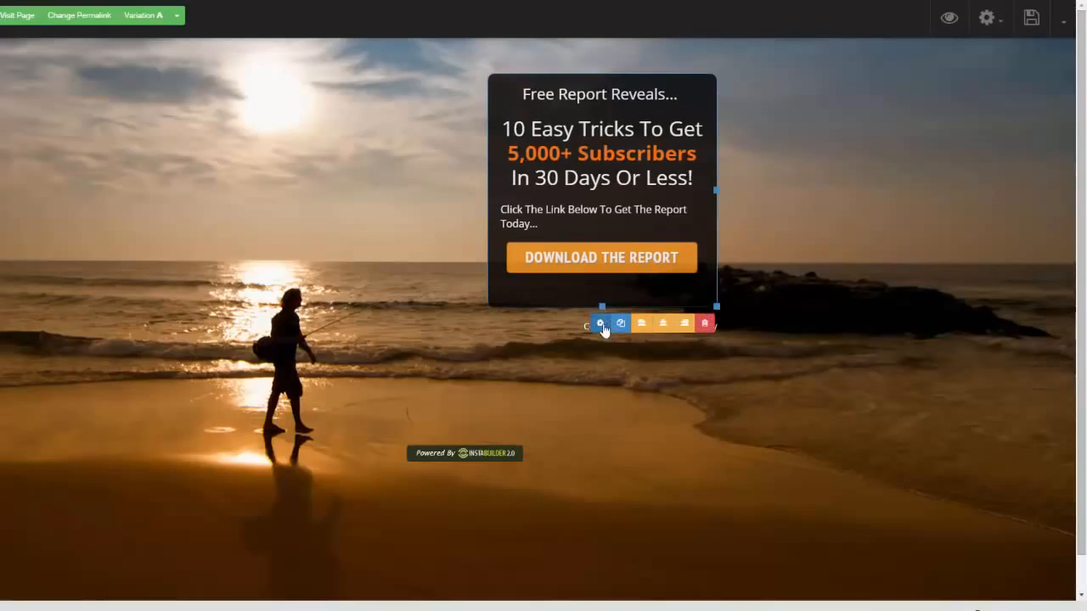
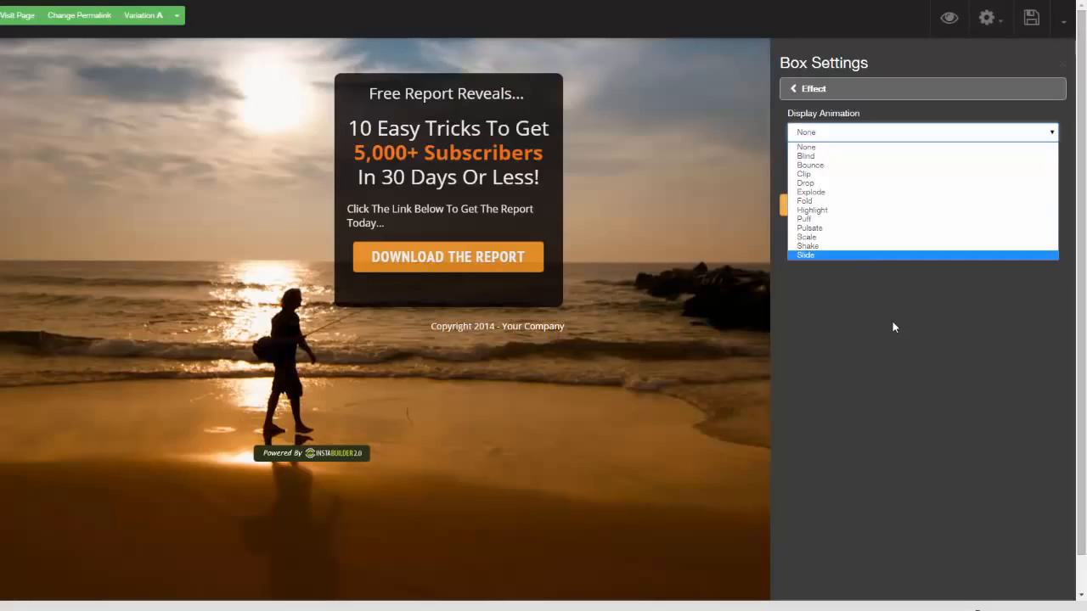
click(892, 320)
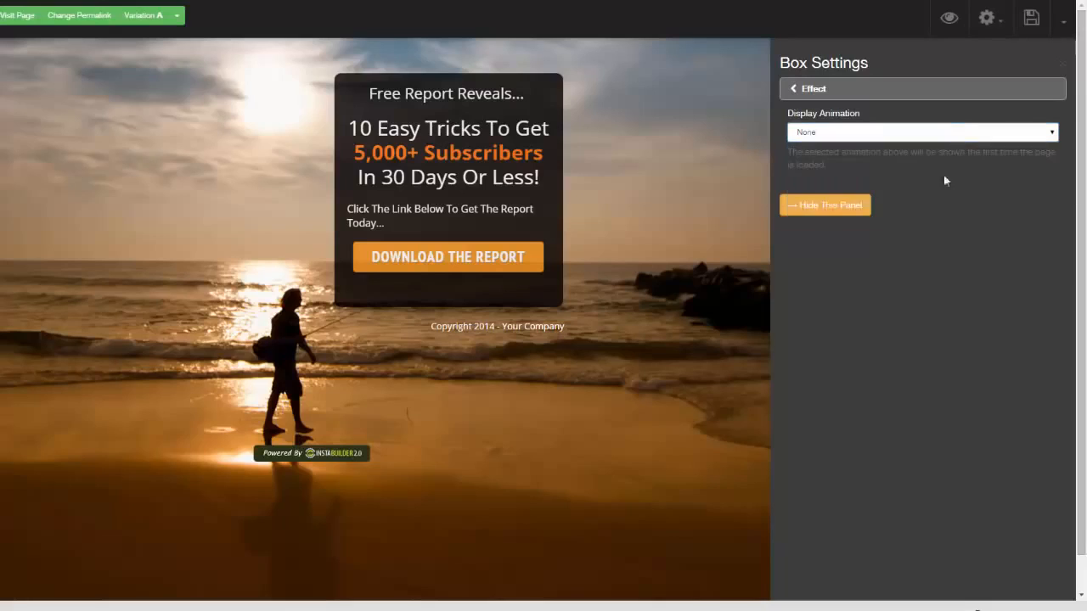
Step: Save the squeeze page and preview it
click(1035, 27)
click(948, 20)
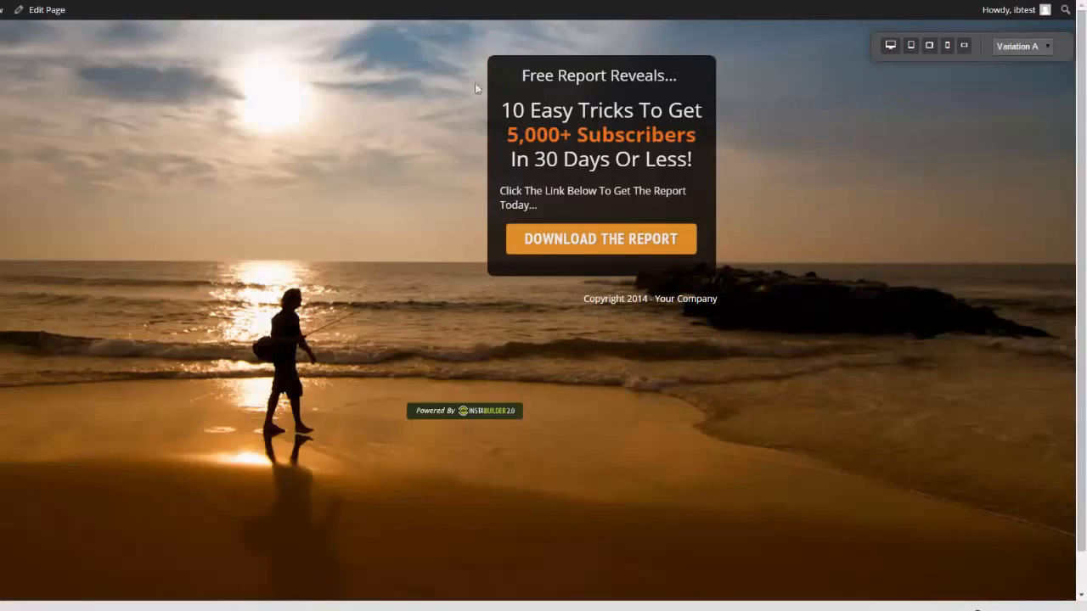
Step: Return from the preview to editing and align the dark report box to the left
click(60, 14)
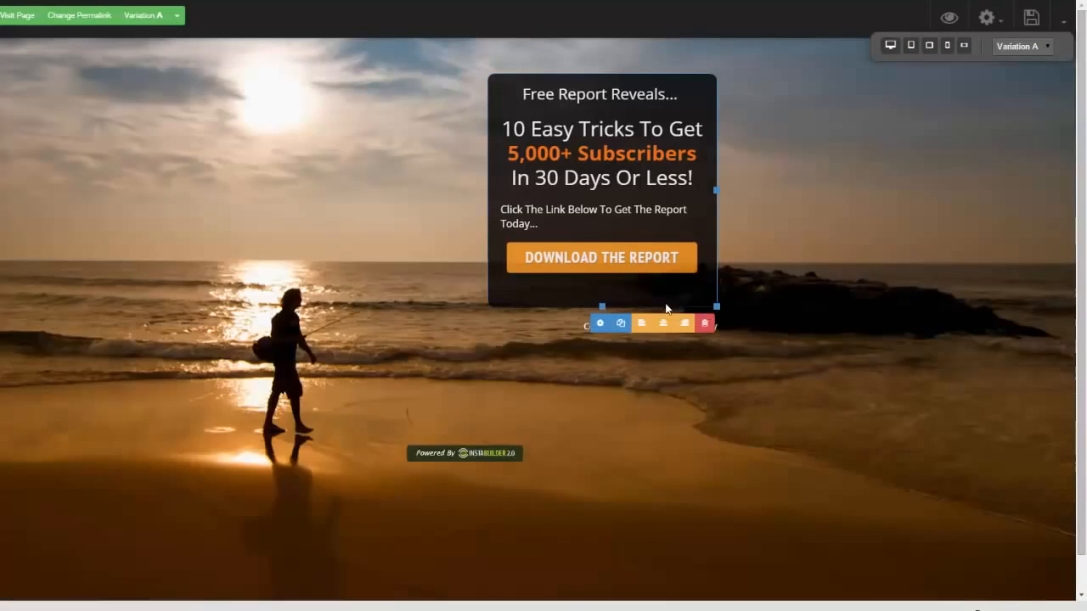
click(640, 324)
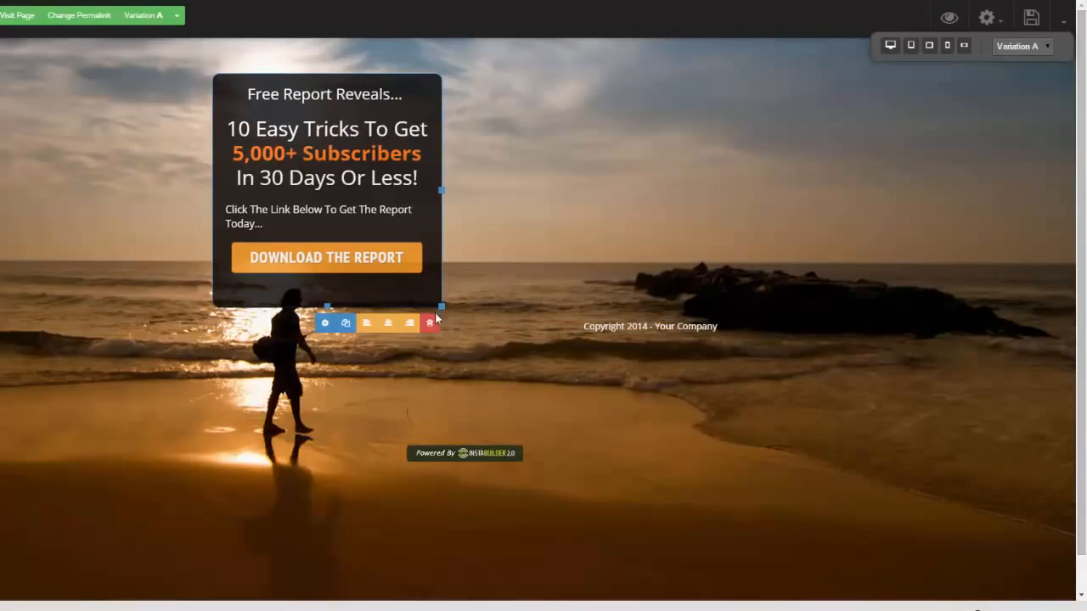
Step: Try aligning the dark report box to the right side of the page and move it back to the centre
click(412, 325)
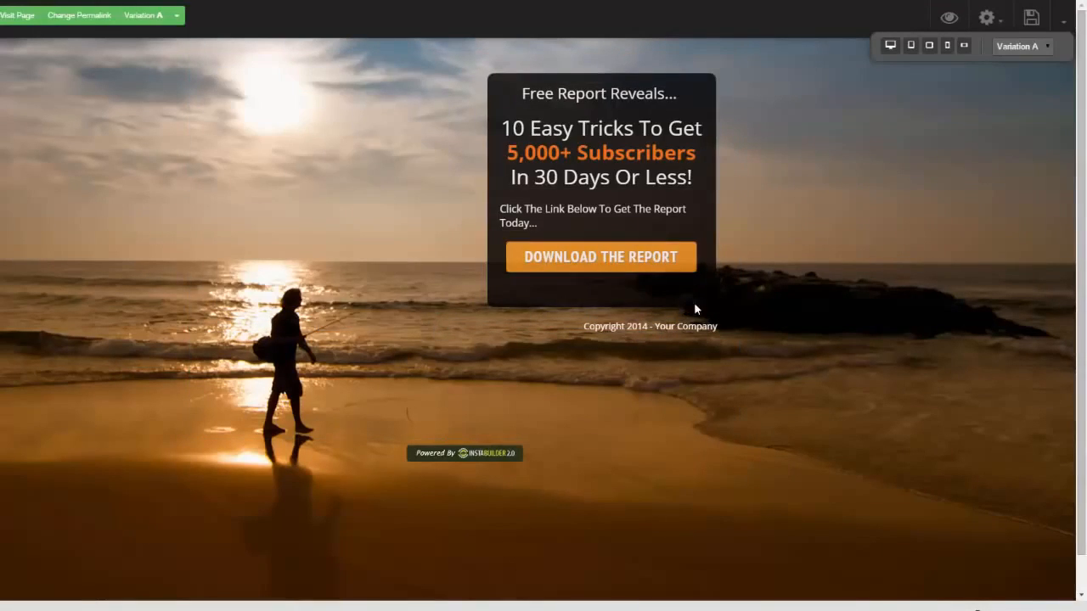
mouse_move(698, 312)
click(667, 325)
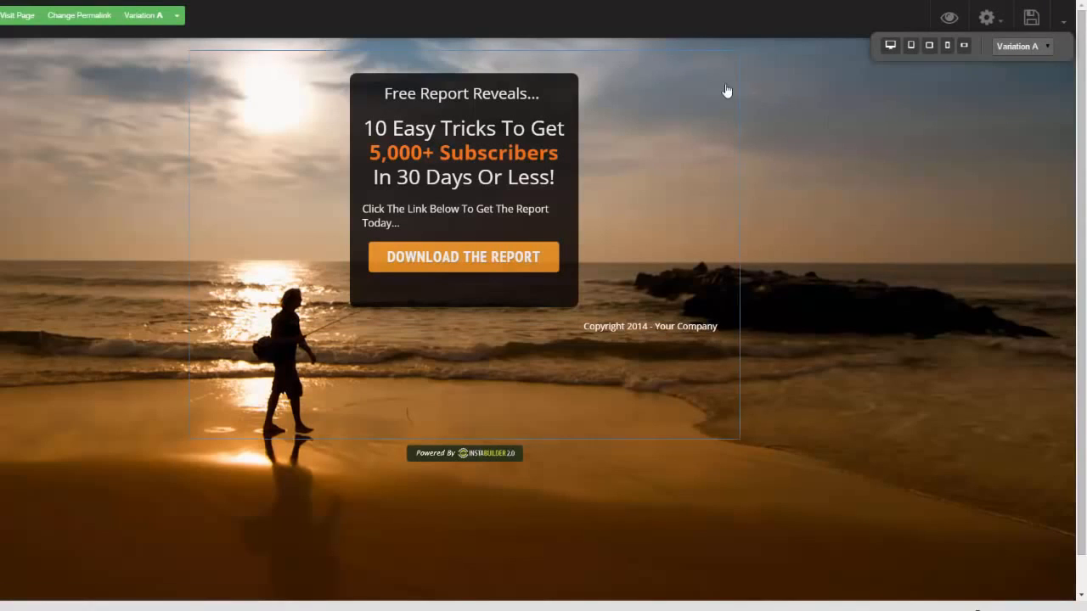
Step: Exit the page editor without saving and return to the dashboard
click(1063, 22)
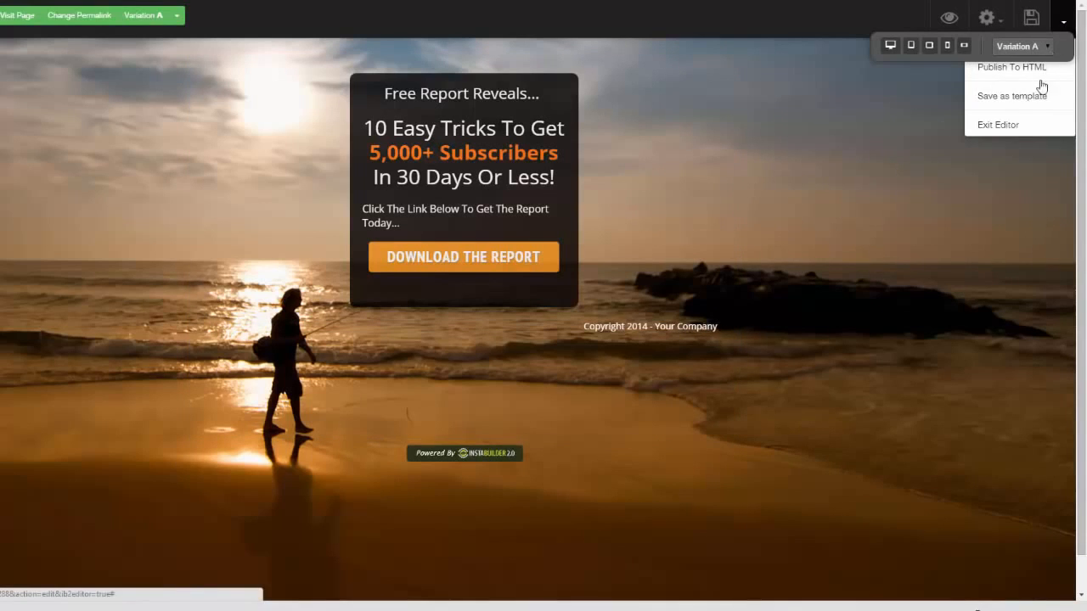
click(1007, 125)
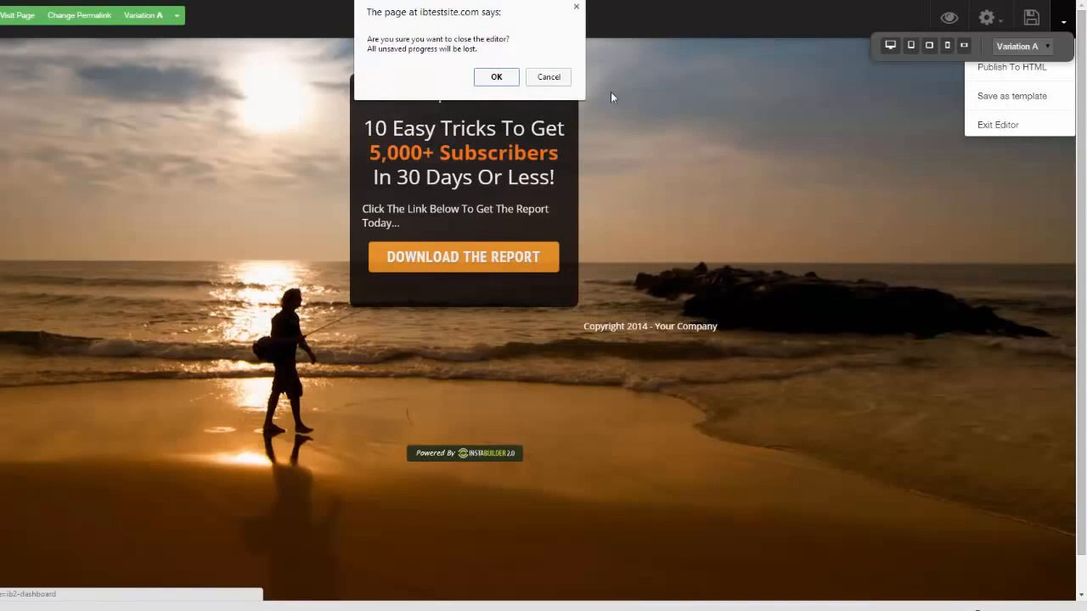
click(497, 77)
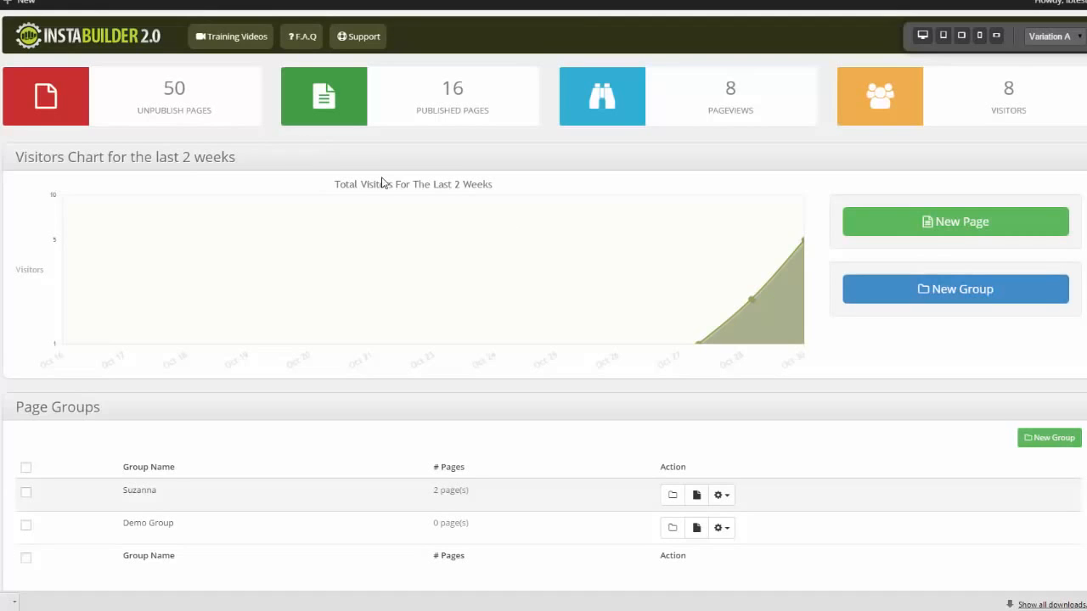
Step: Examine the page groups and the ungrouped pages listed on the dashboard
scroll(543, 306, down, 1)
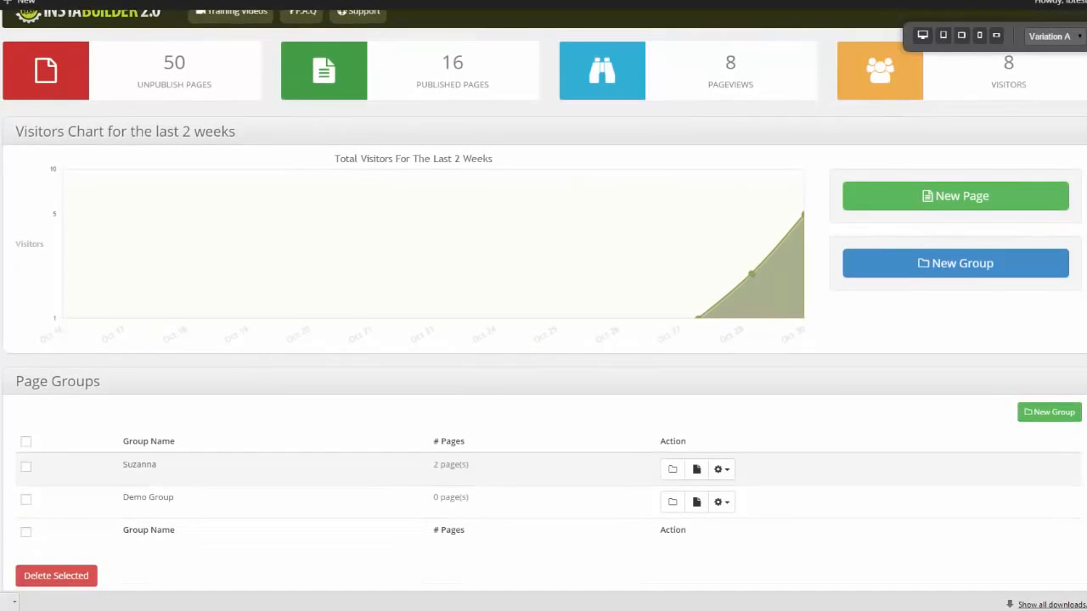
scroll(544, 306, up, 1)
scroll(544, 305, down, 3)
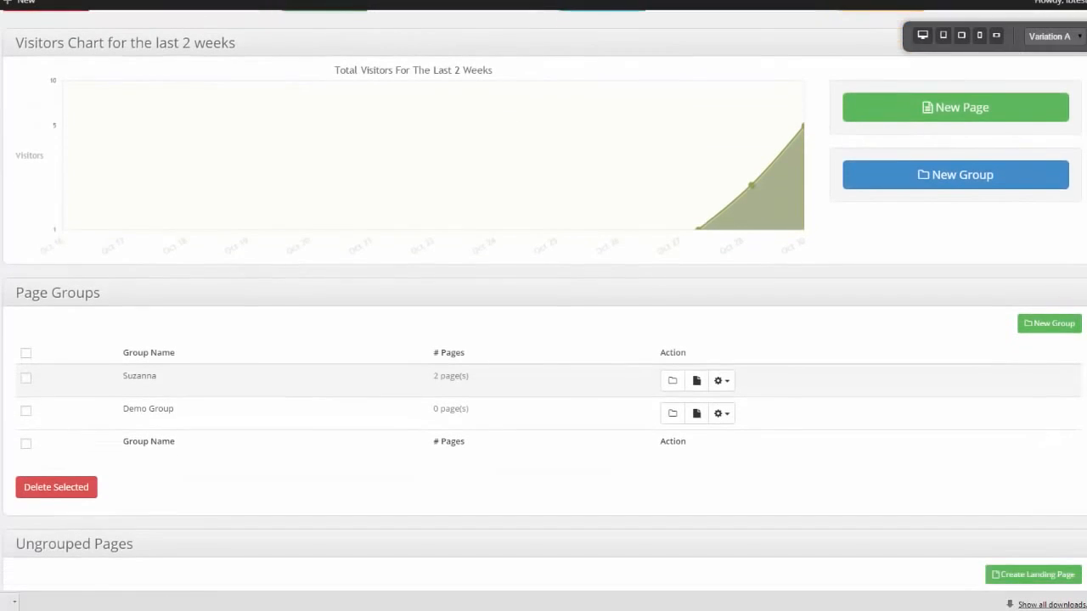
scroll(881, 215, down, 2)
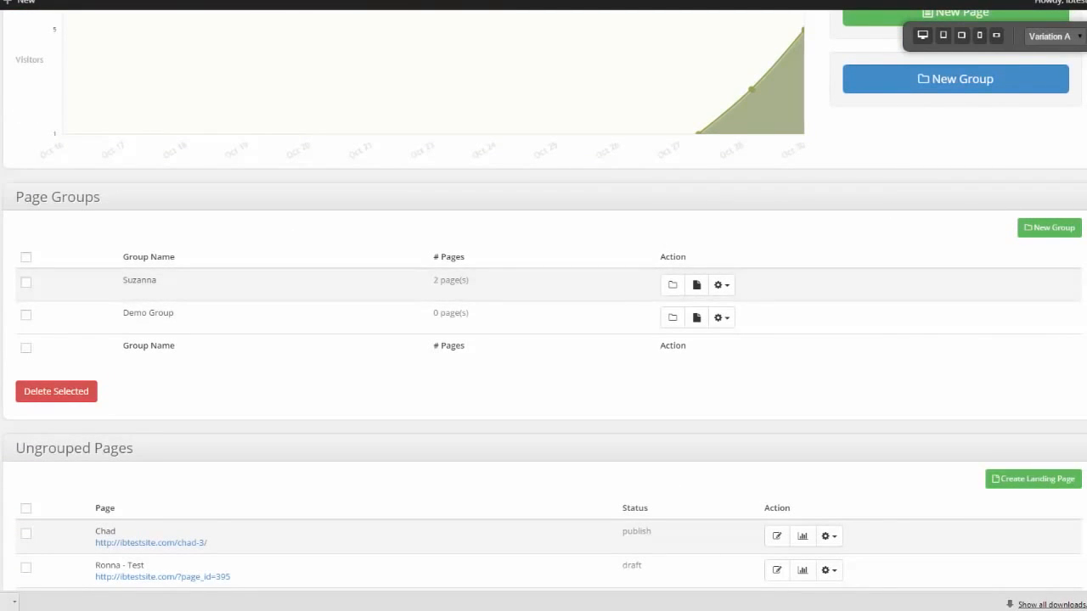
scroll(543, 306, down, 5)
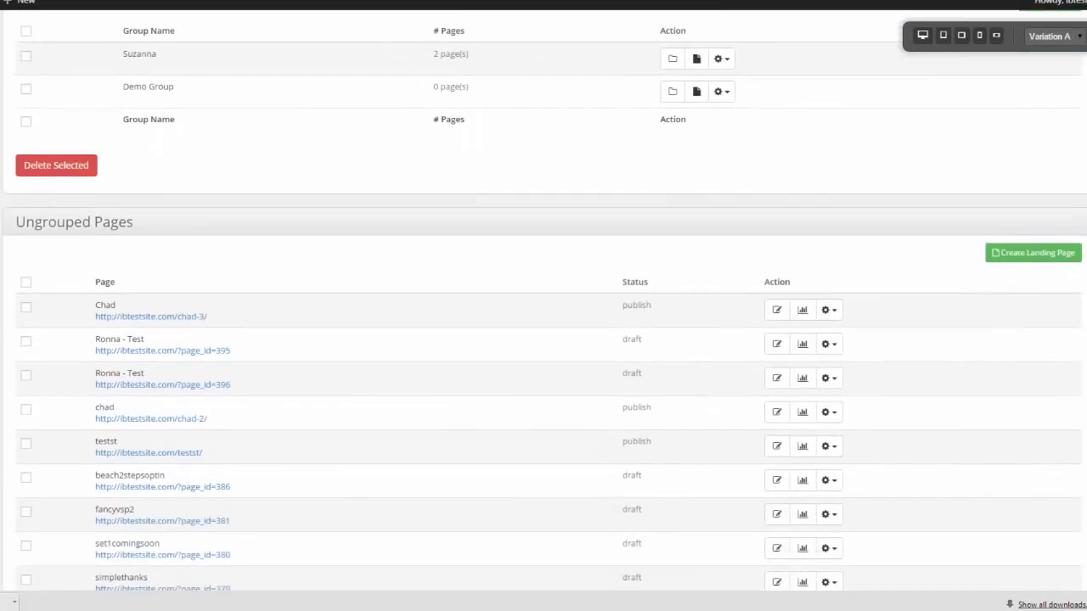
scroll(544, 306, down, 3)
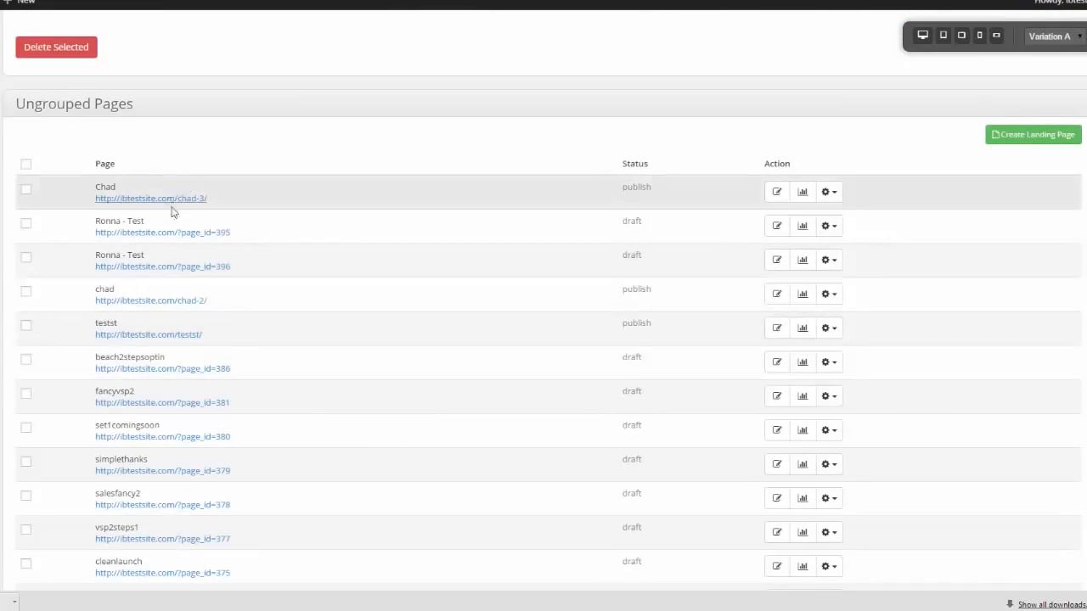
scroll(190, 439, down, 1)
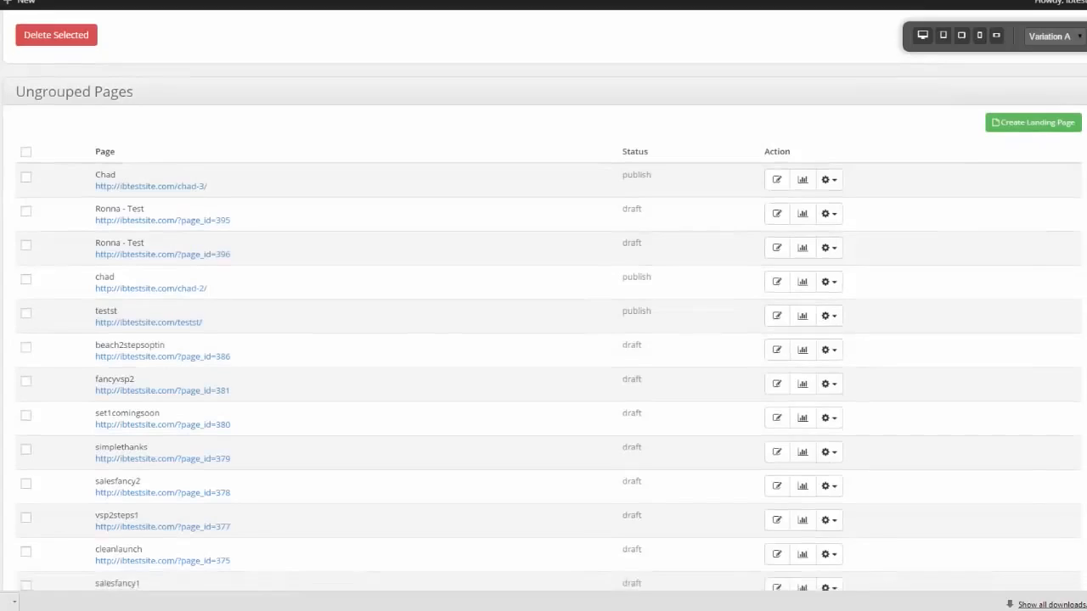
scroll(543, 306, up, 2)
scroll(544, 305, down, 1)
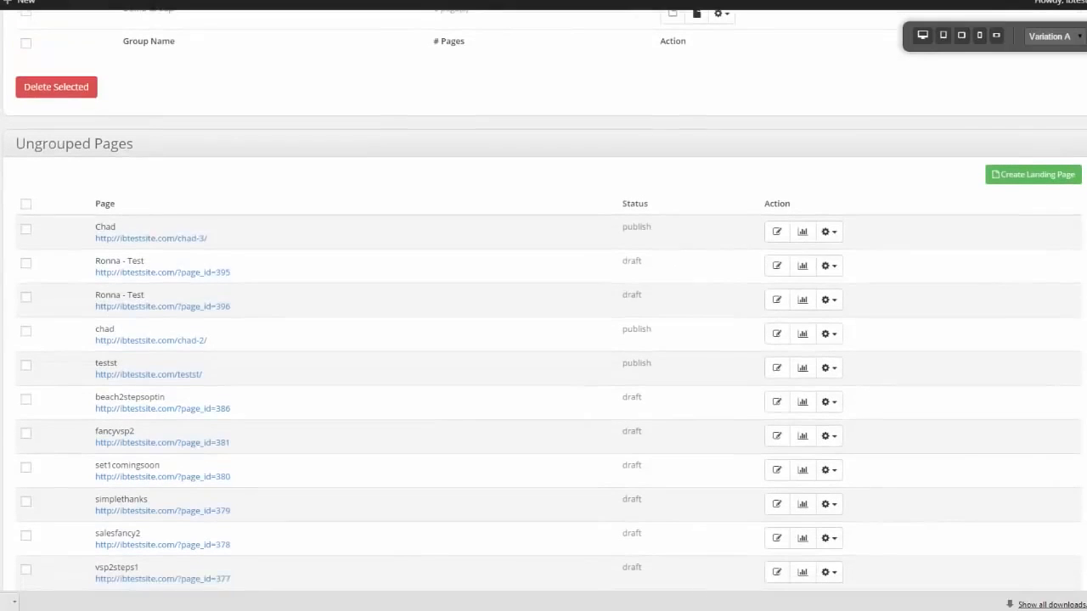
Step: Check the management options of the first ungrouped page and view its visitor and conversion statistics
click(830, 233)
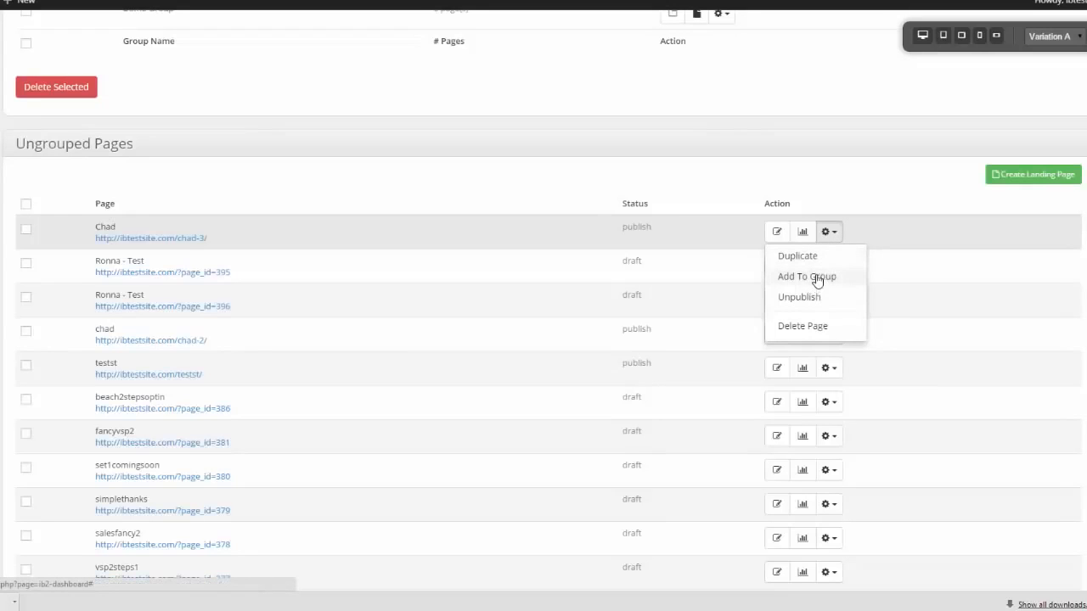
click(803, 232)
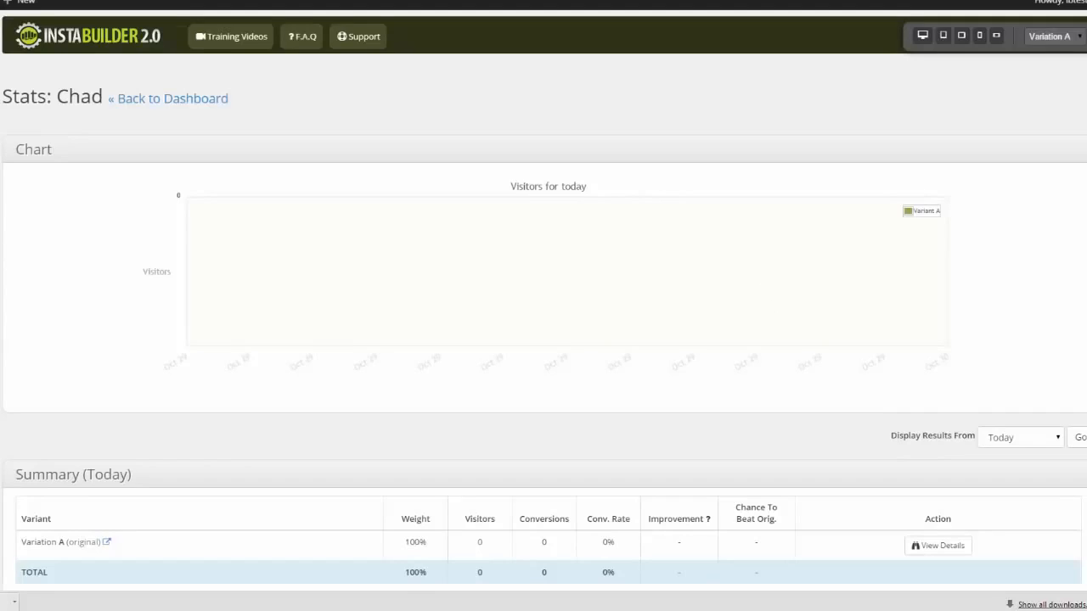
scroll(544, 306, down, 2)
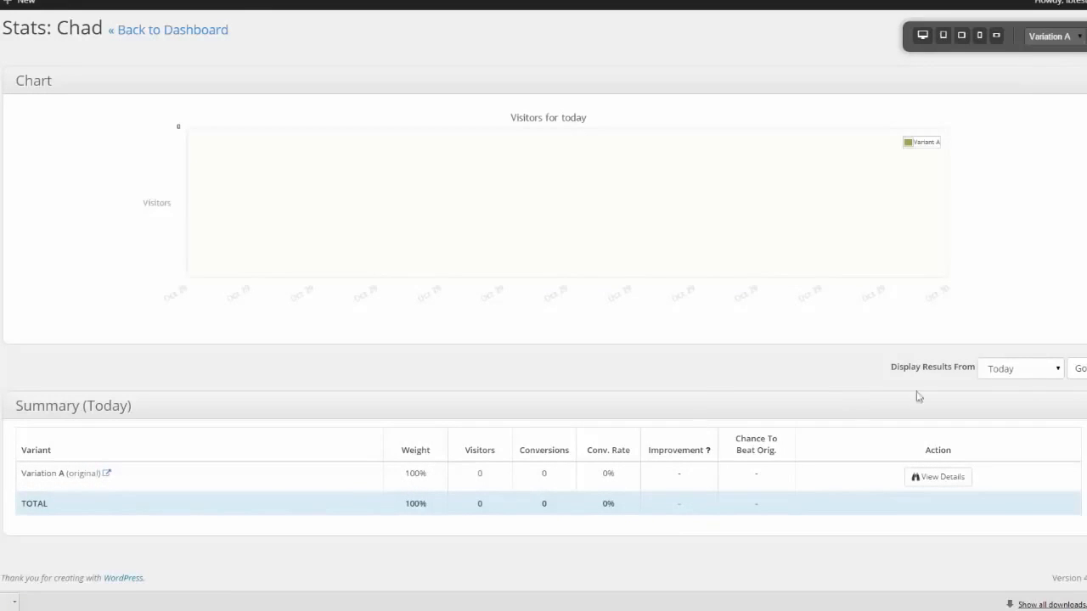
scroll(544, 340, up, 1)
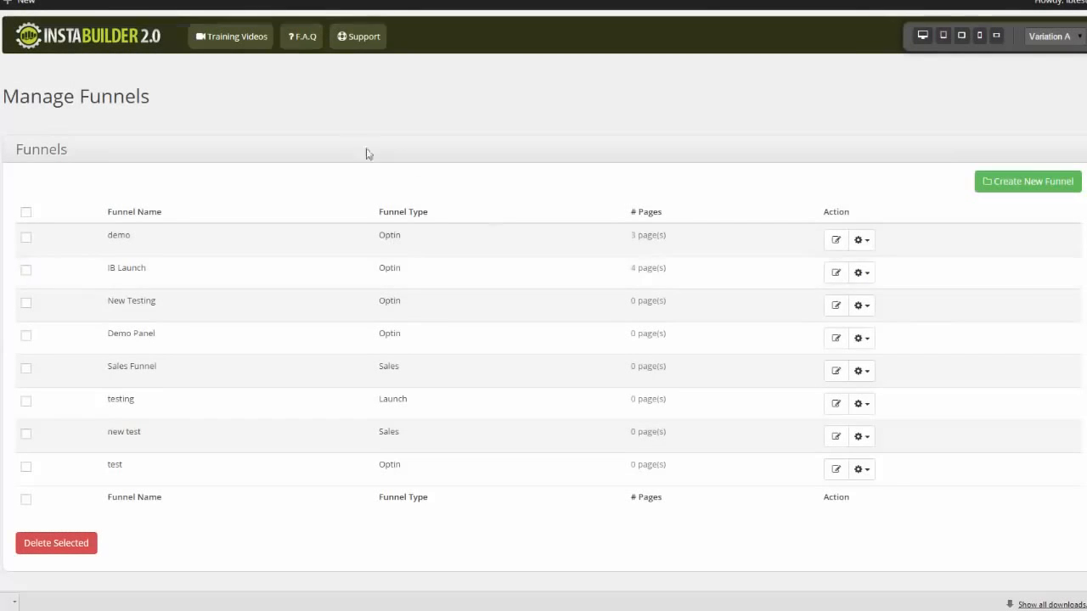
Step: Start a new funnel in Manage Funnels and name it with the owner's first name followed by "funnel"
click(1034, 181)
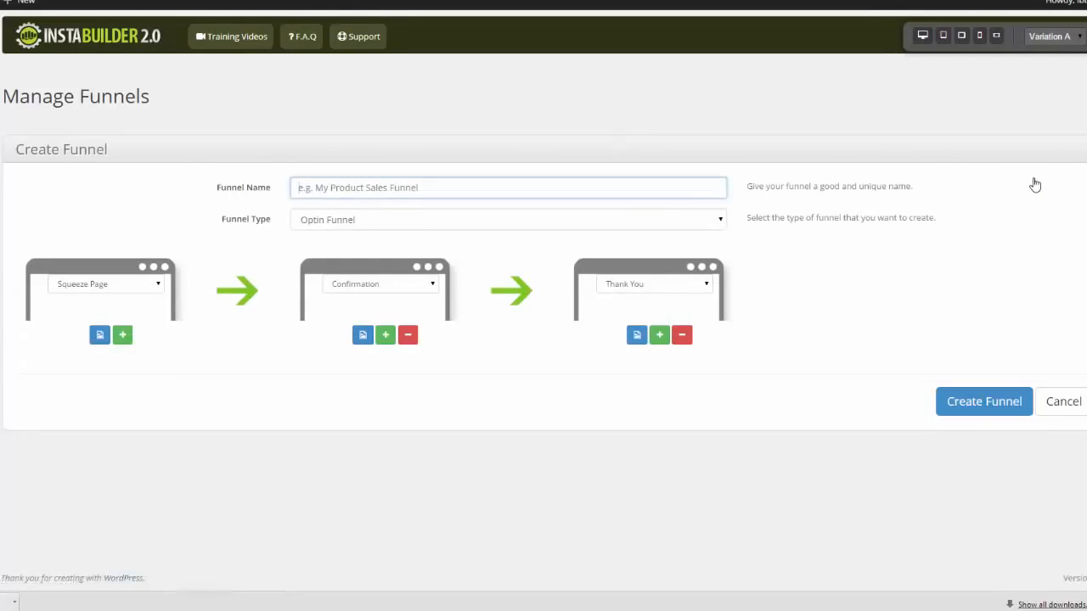
text(chads funnel)
click(132, 212)
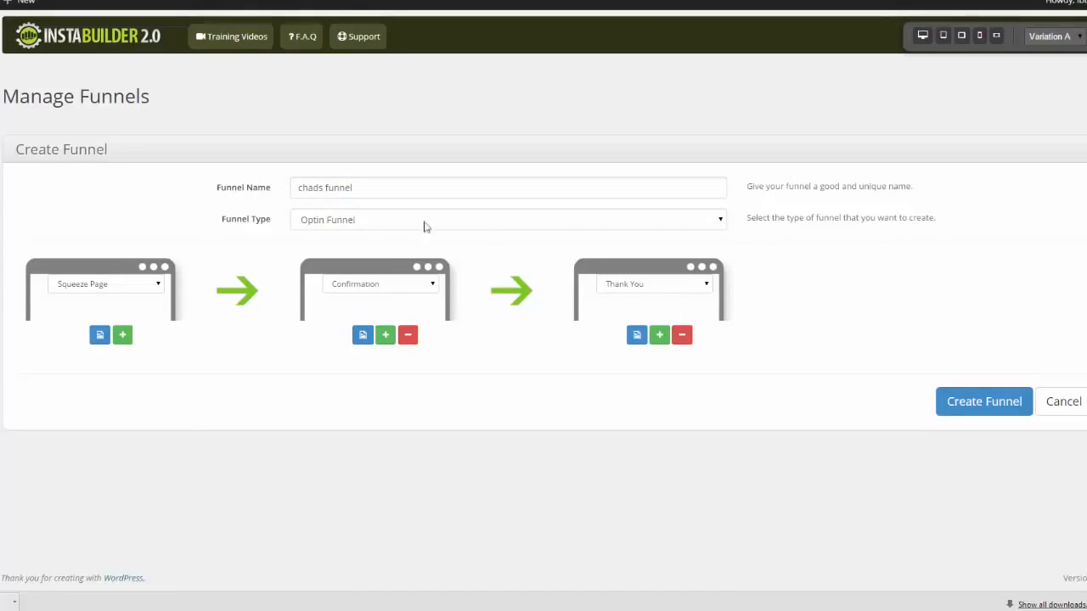
Step: Try the Webinar Funnel type for the new funnel and set the type back to Optin Funnel
click(721, 220)
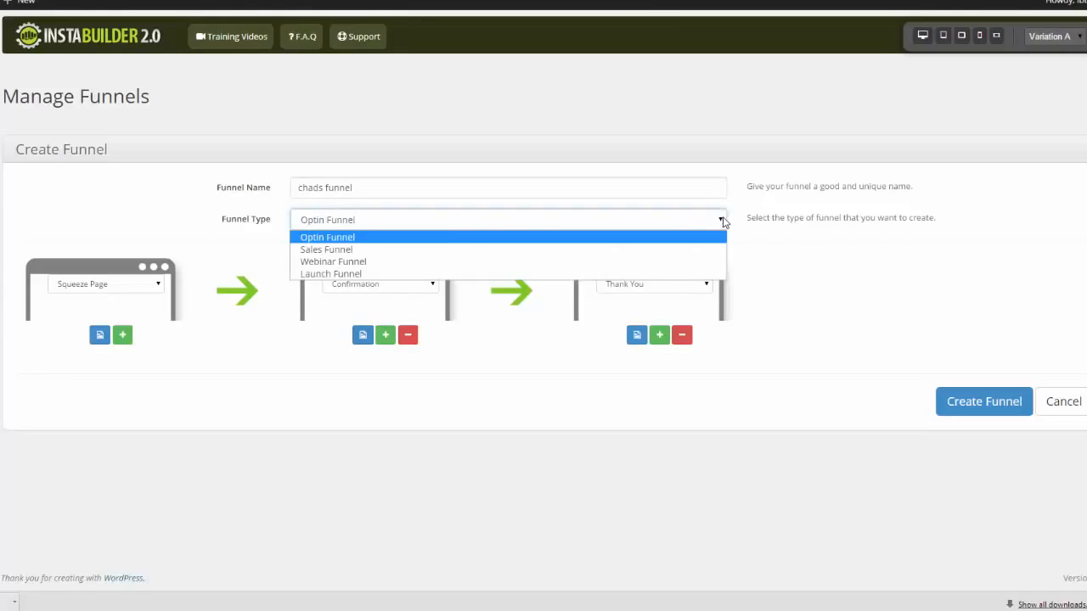
click(408, 261)
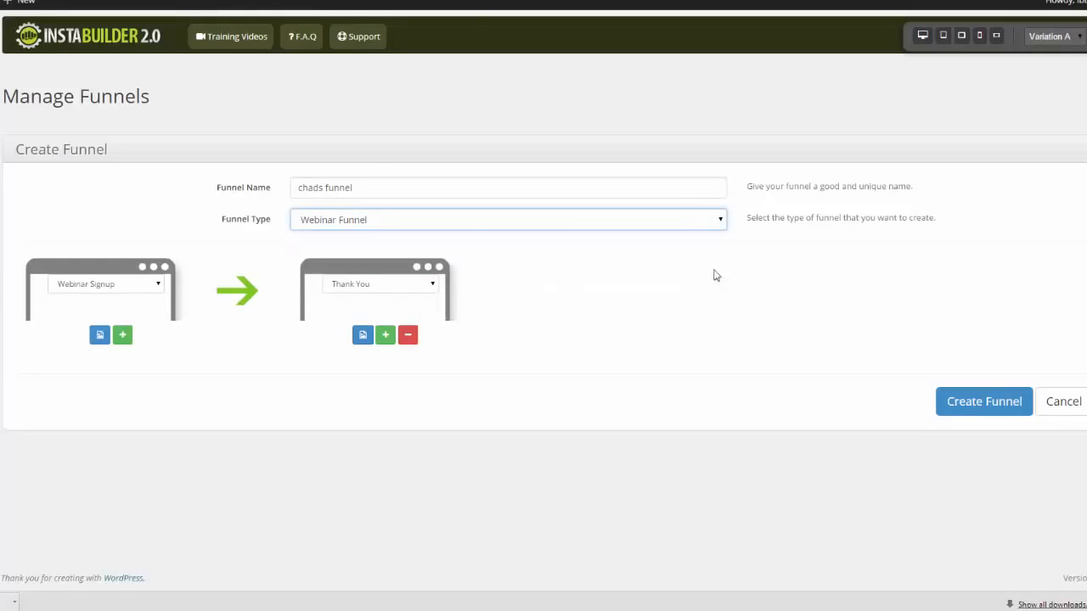
click(721, 219)
click(701, 238)
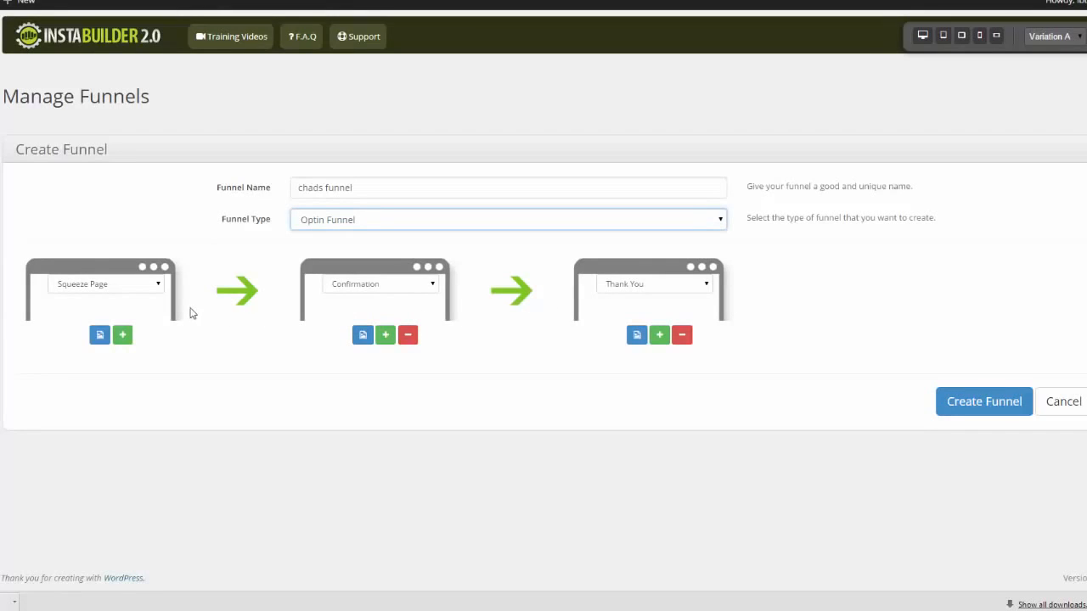
Step: View the template choices for the funnel's Squeeze Page and Confirmation page without selecting any
click(100, 336)
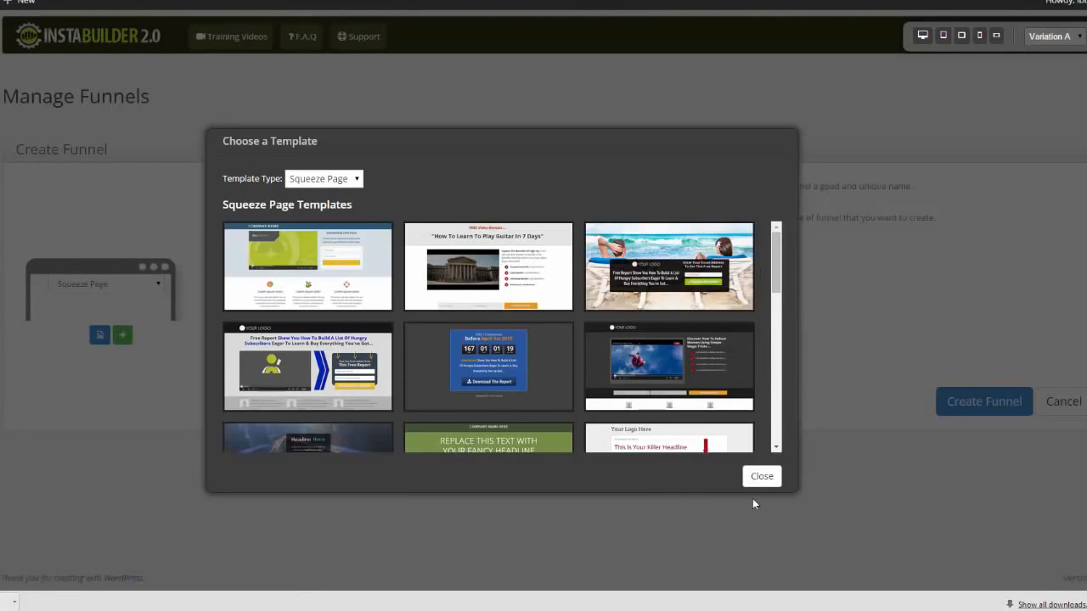
click(524, 344)
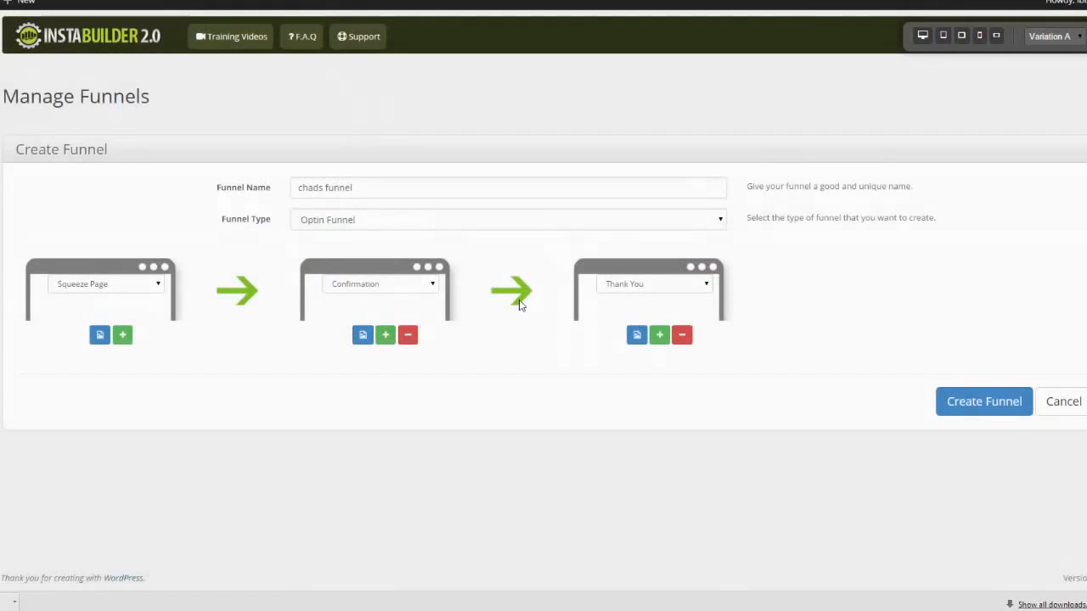
click(361, 335)
click(765, 477)
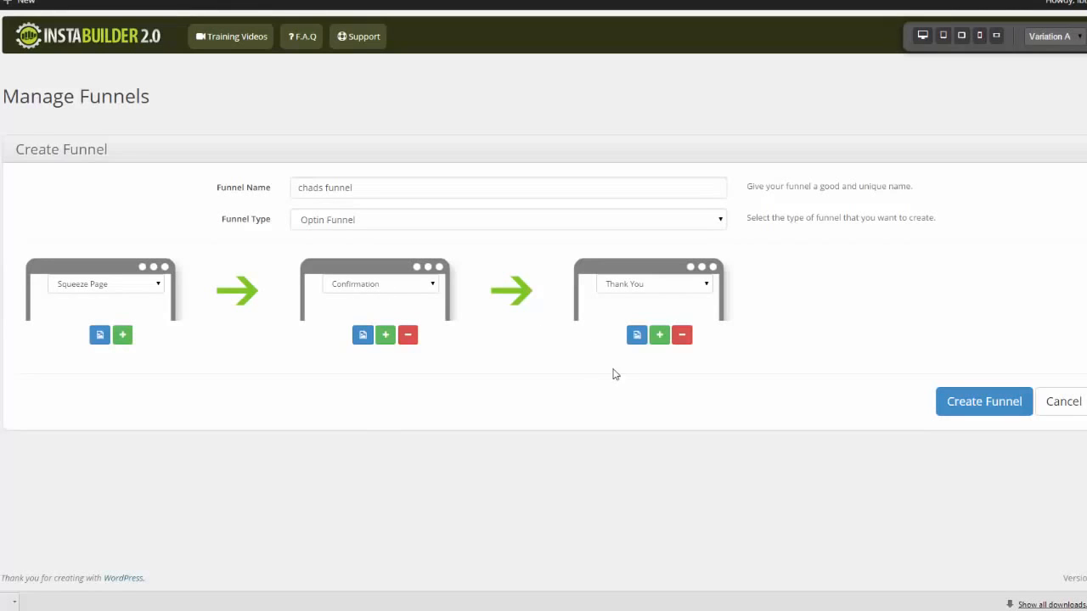
Step: Add a fourth page after the Thank You page and set its type to Sales Page
click(662, 340)
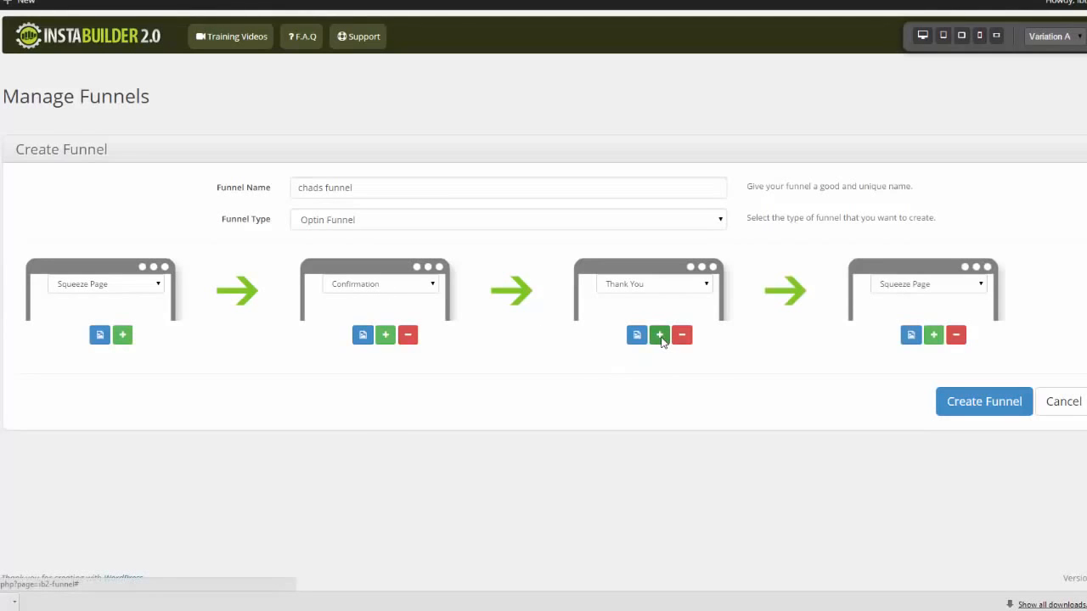
click(952, 285)
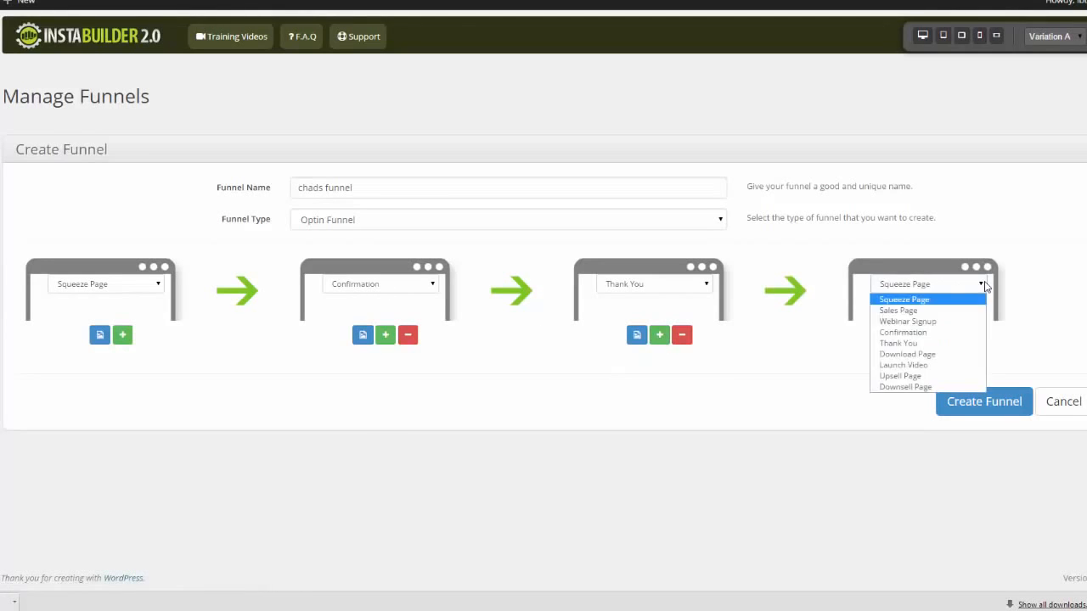
click(938, 310)
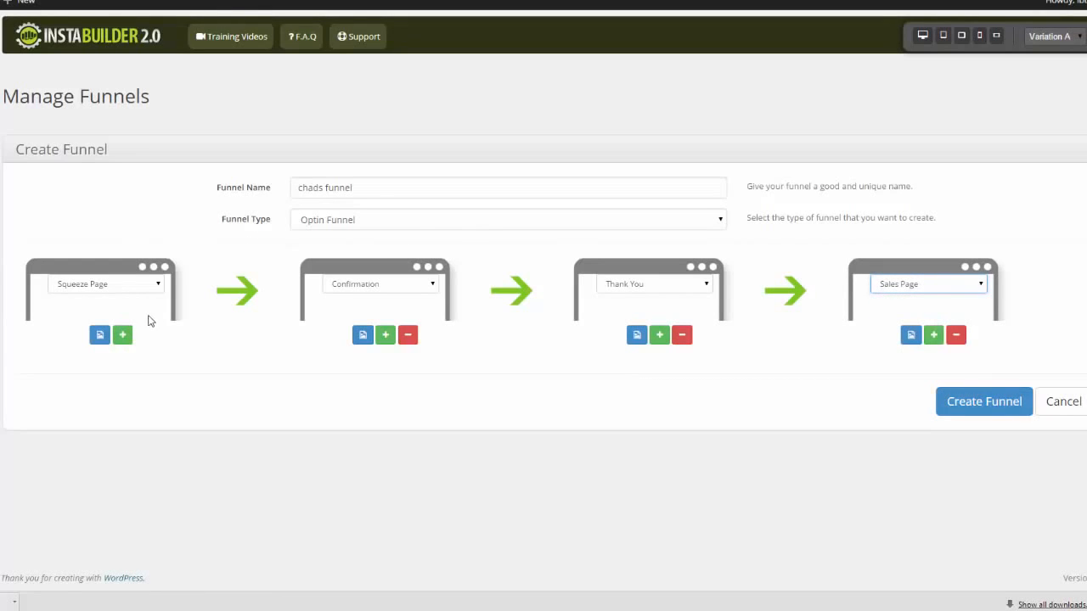
Step: Change the funnel's third page to Upsell Page and its fourth page to Launch Video
click(704, 287)
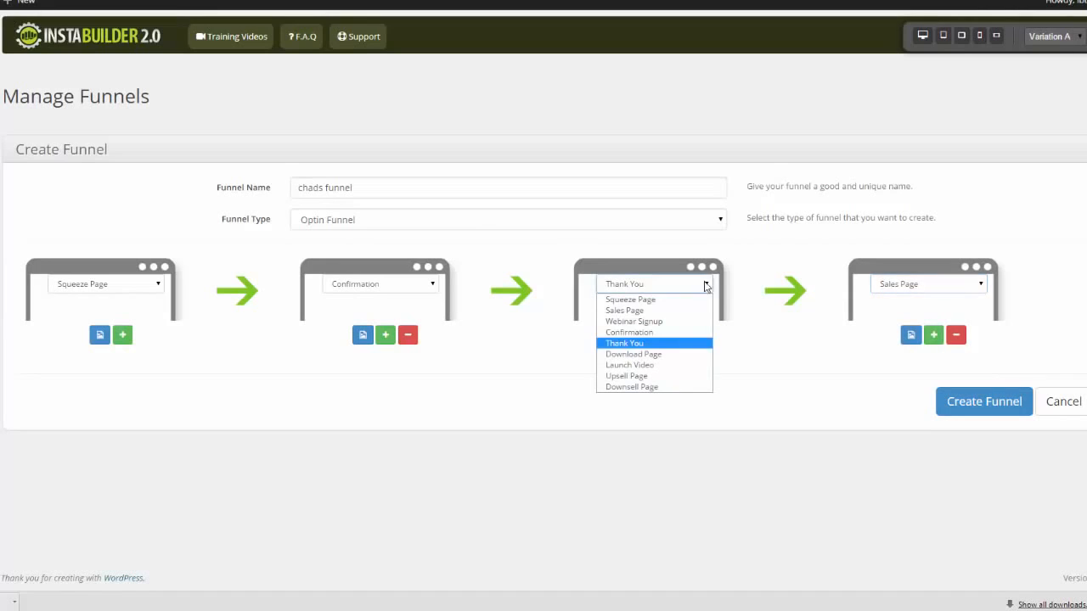
click(654, 375)
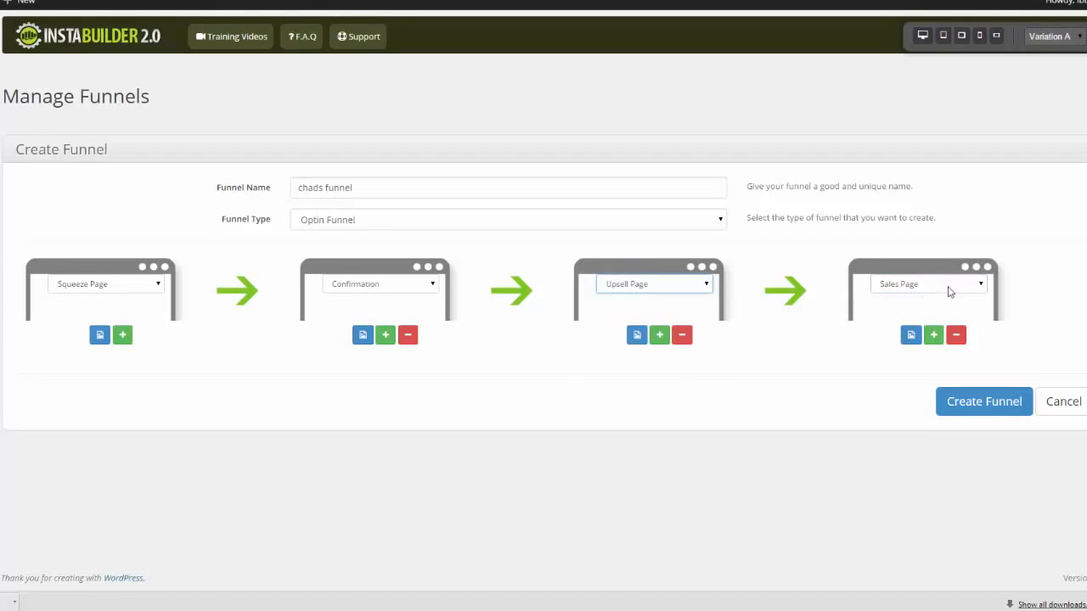
click(981, 285)
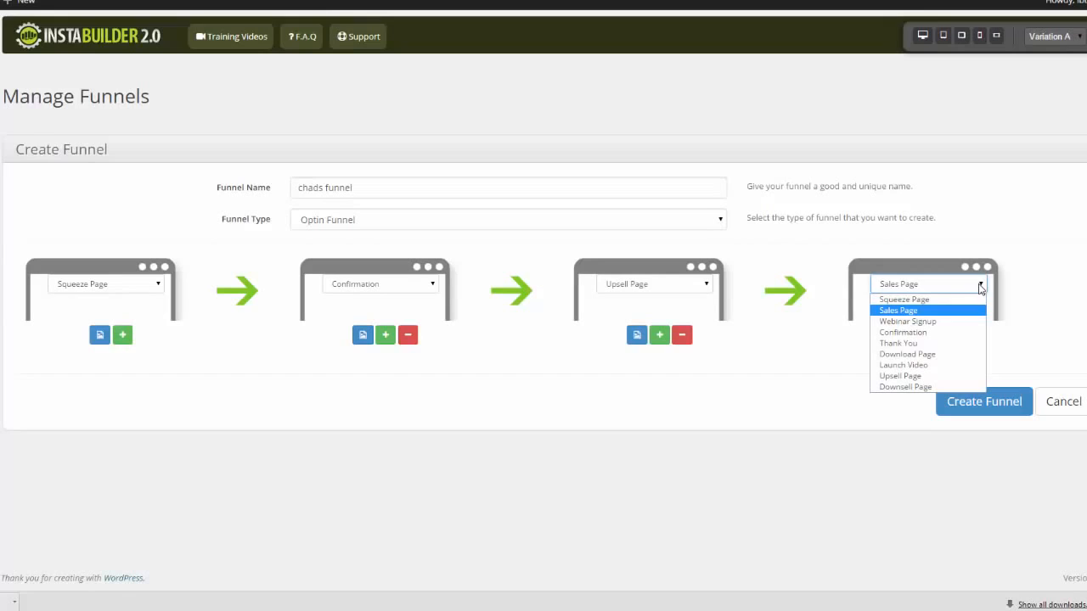
click(939, 365)
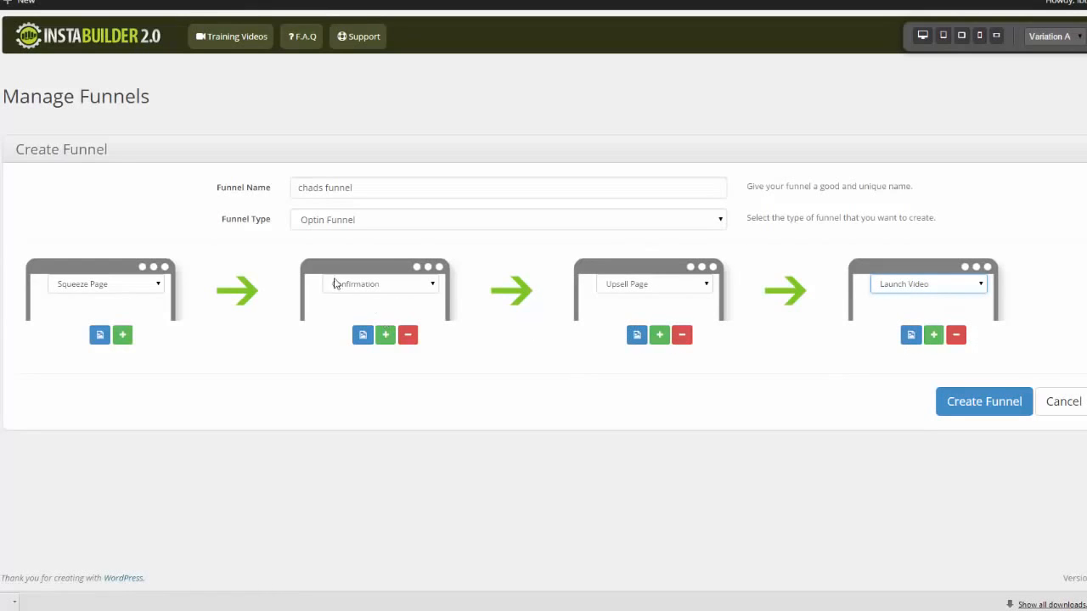
Step: Browse the Sales Page templates for the Upsell Page without choosing one, and create the funnel
click(638, 336)
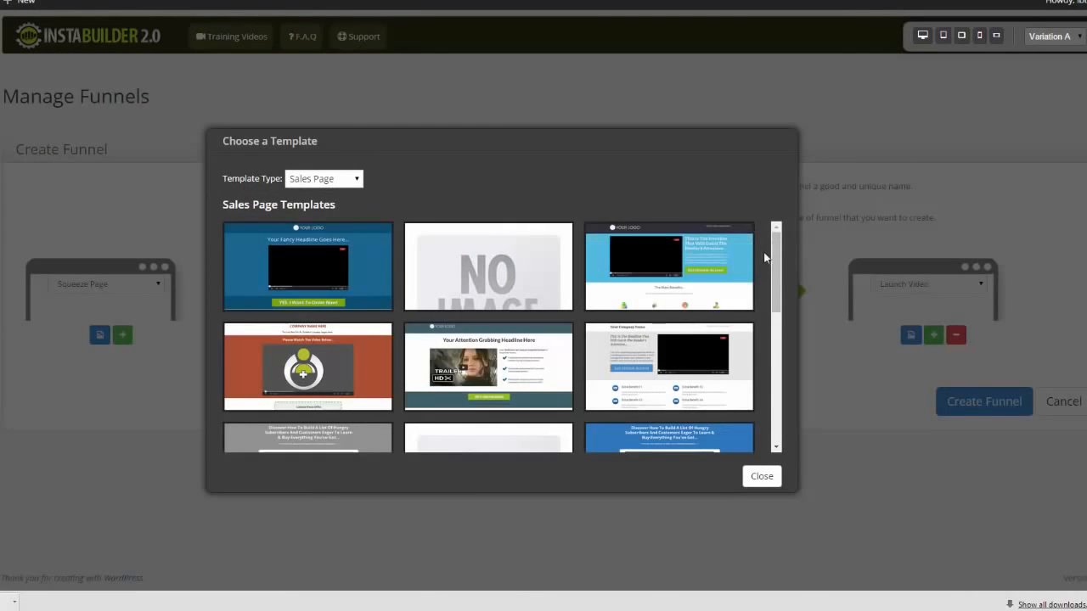
scroll(760, 383, down, 3)
scroll(762, 323, up, 1)
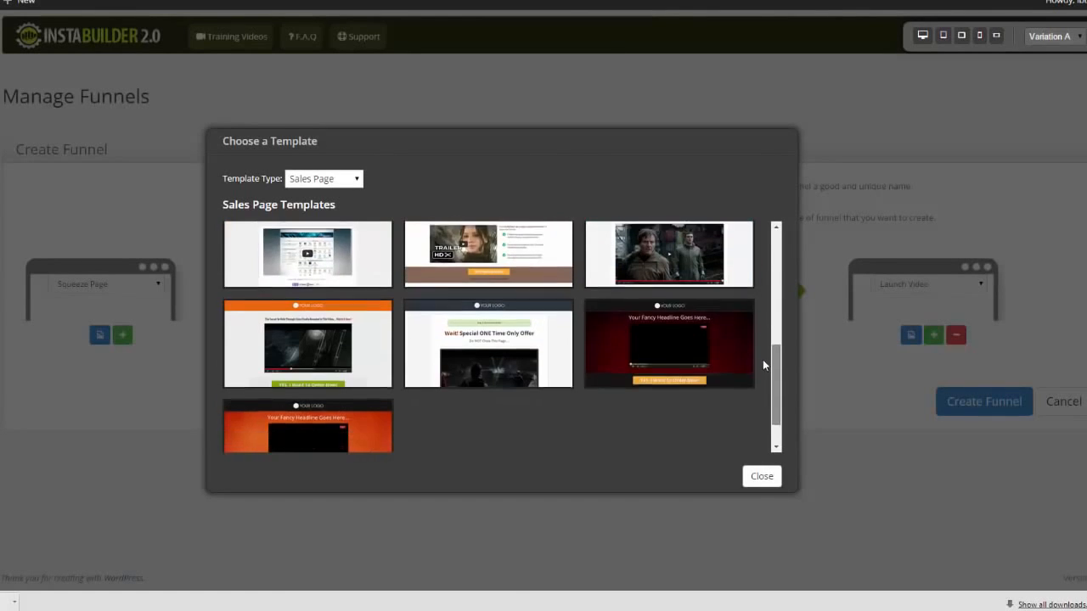
click(761, 477)
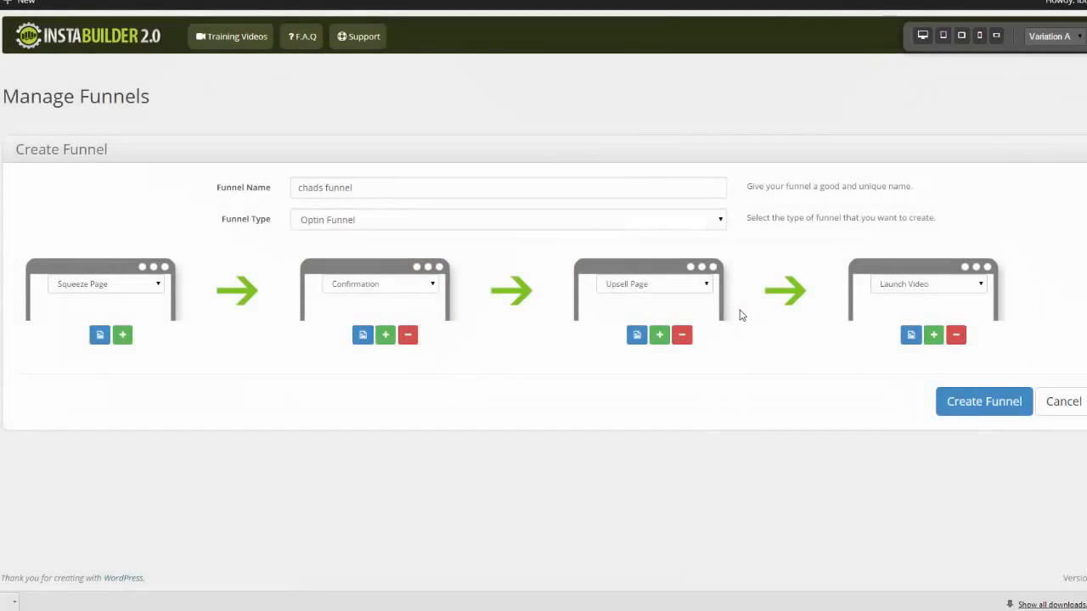
click(993, 408)
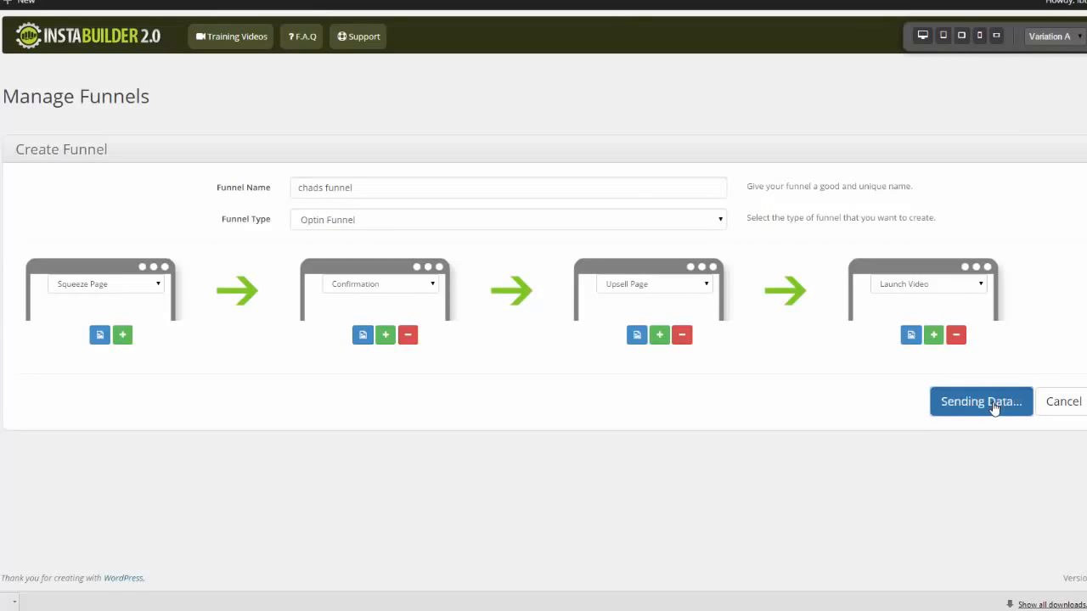